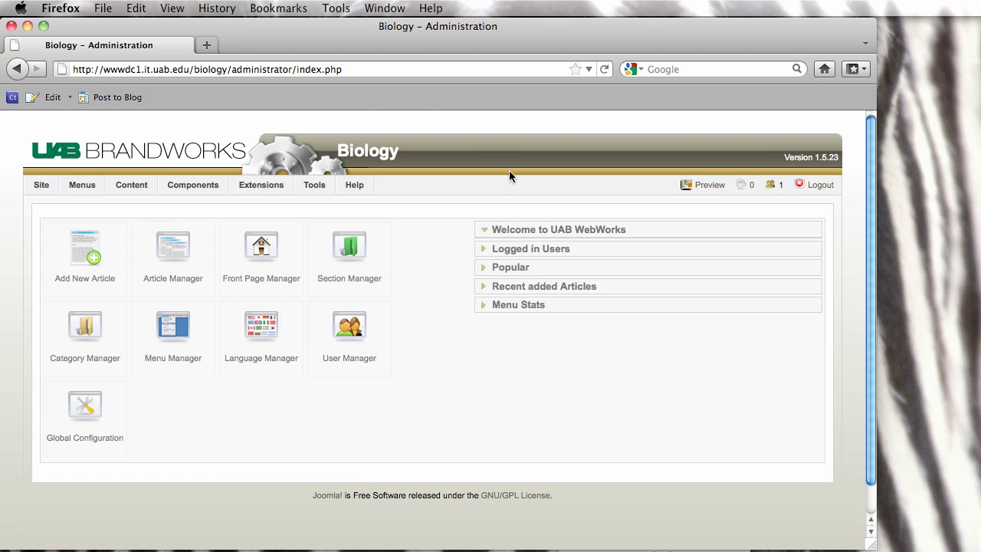
- Duplicate the Blank Form _ CAS IT form from the RSForm!Pro Manage Forms list
mouse_move(189, 181)
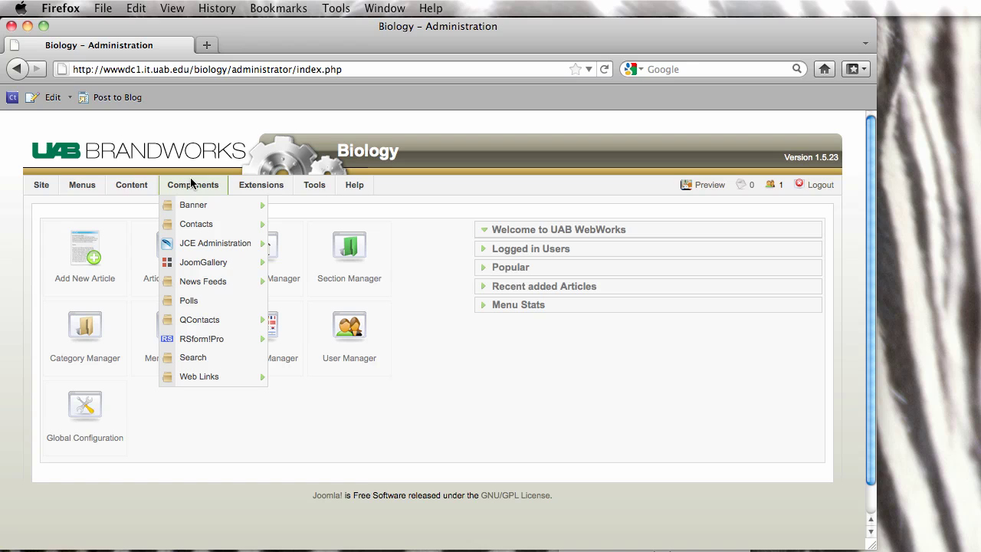
mouse_move(187, 345)
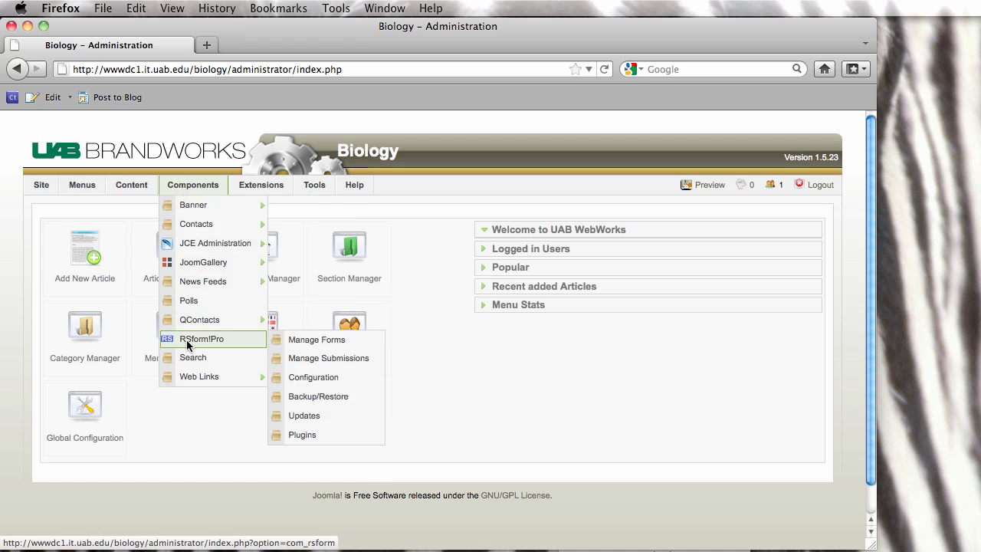
click(321, 350)
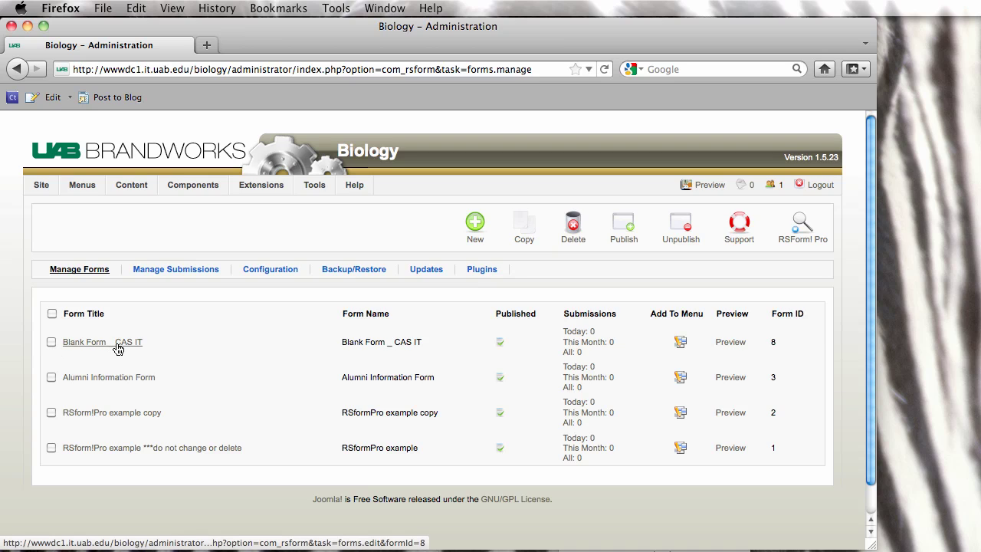
click(51, 342)
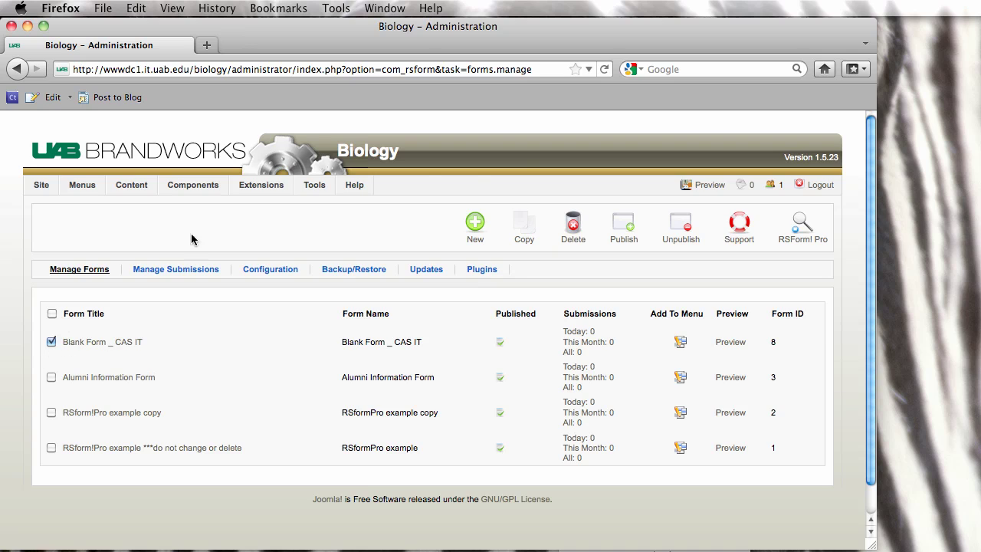
click(528, 232)
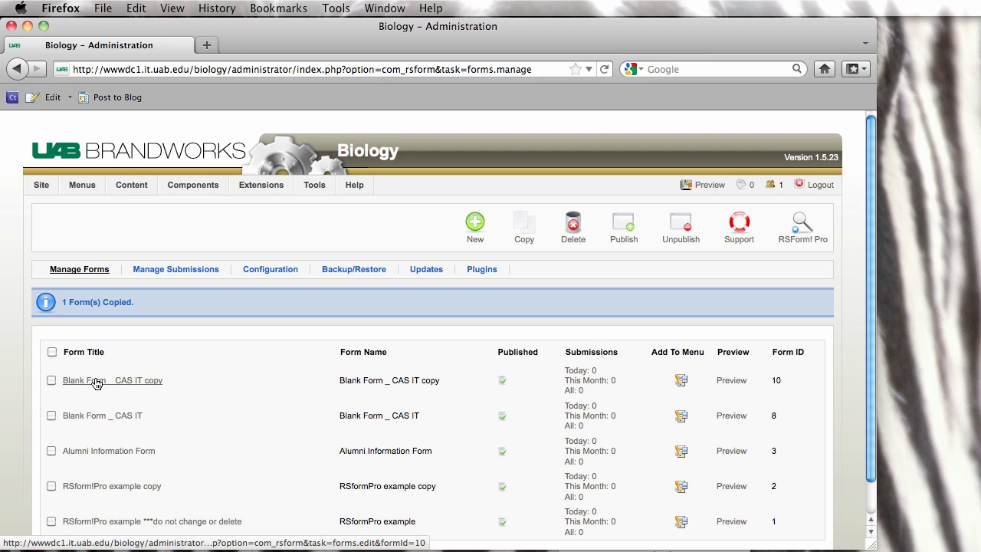
- Set the copied form's Form Title and Form Name to 'Alumni Update' and apply
click(96, 382)
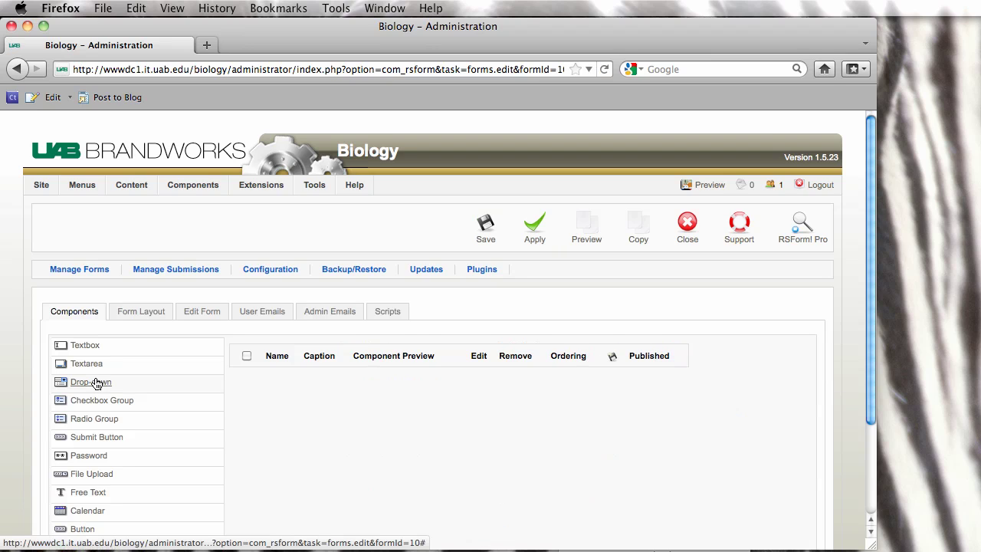
click(198, 314)
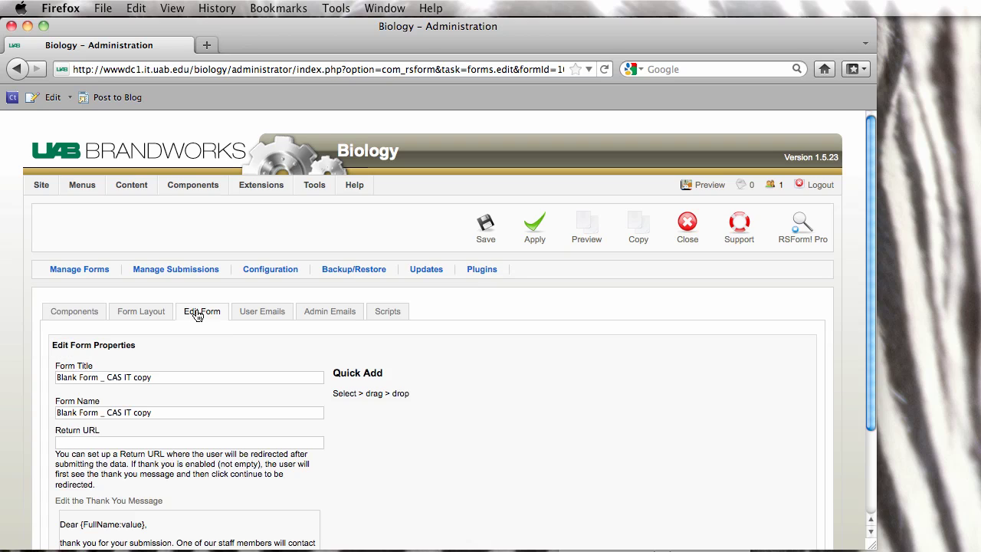
click(156, 381)
key(super+a)
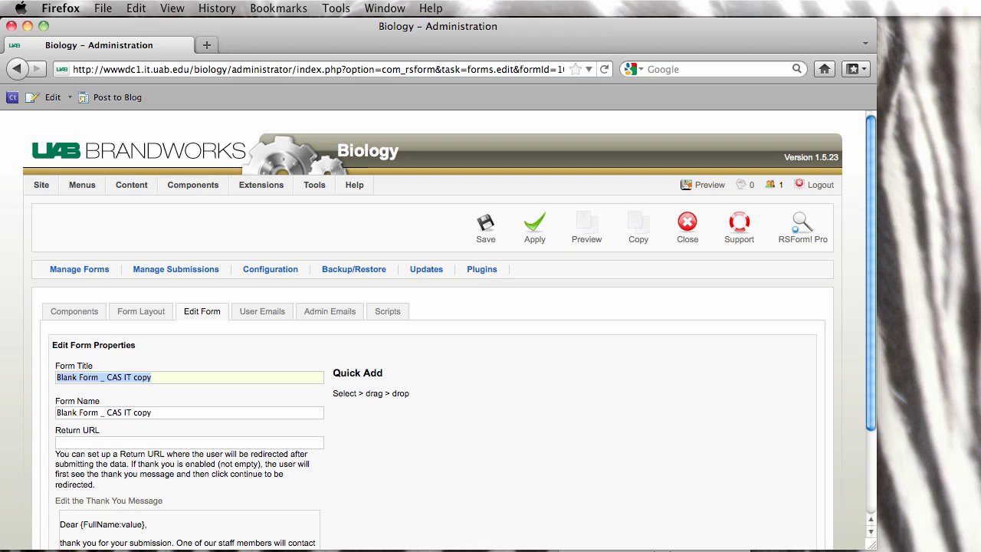
text(Alumni U)
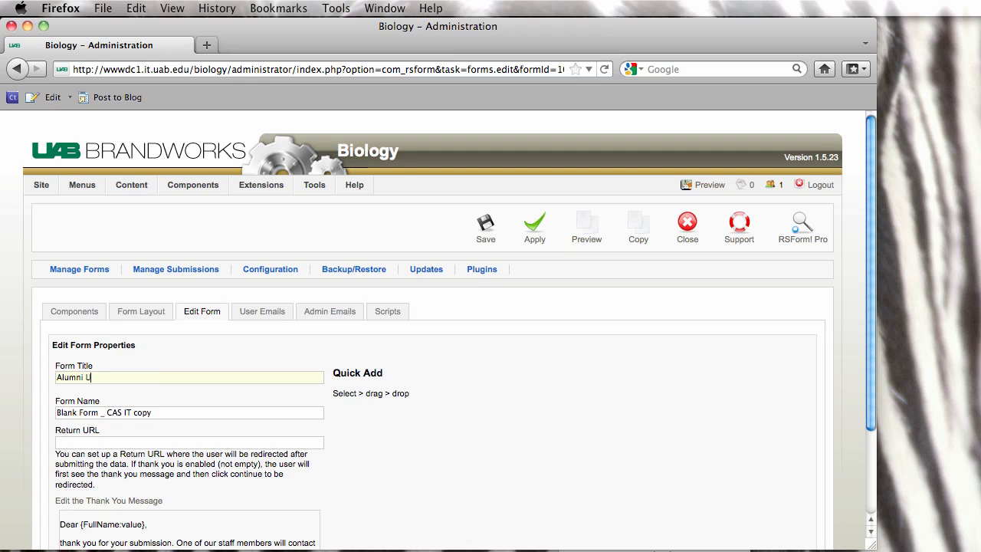
text(pdate)
drag(123, 378, 3, 372)
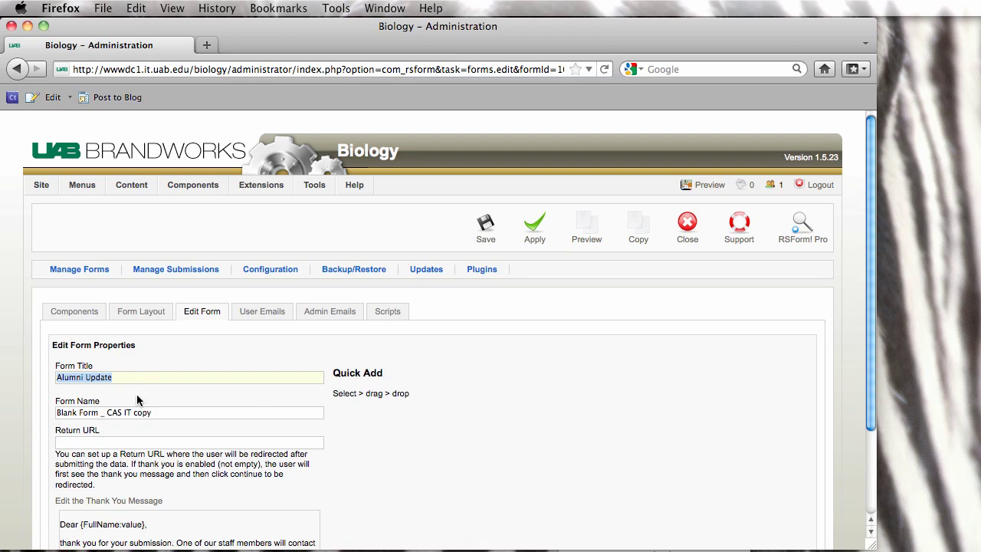
drag(173, 412, 6, 391)
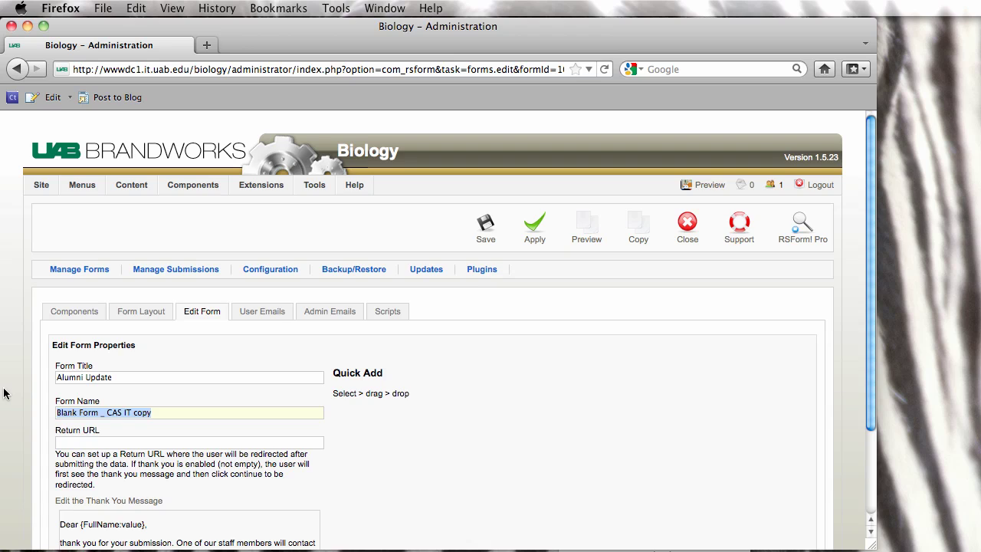
key(super+v)
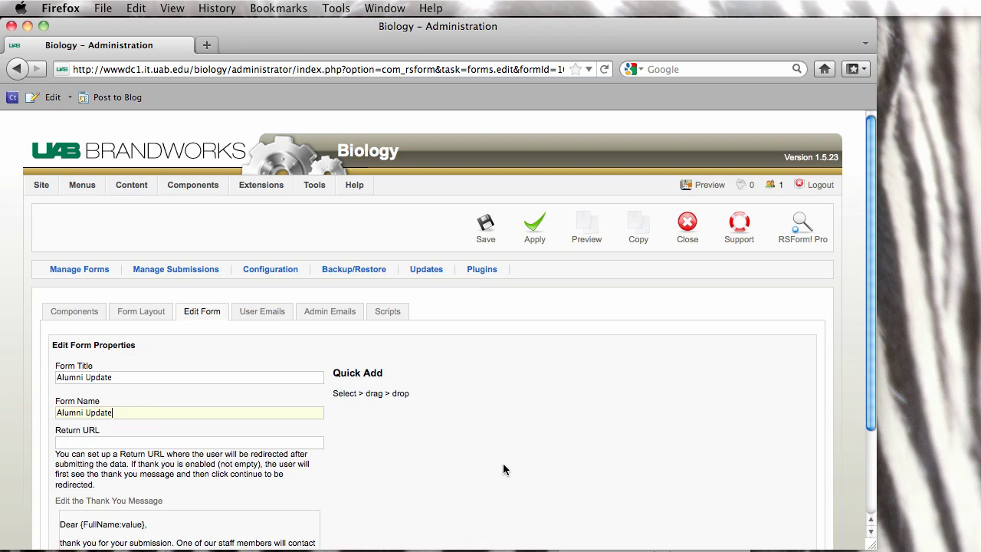
click(535, 234)
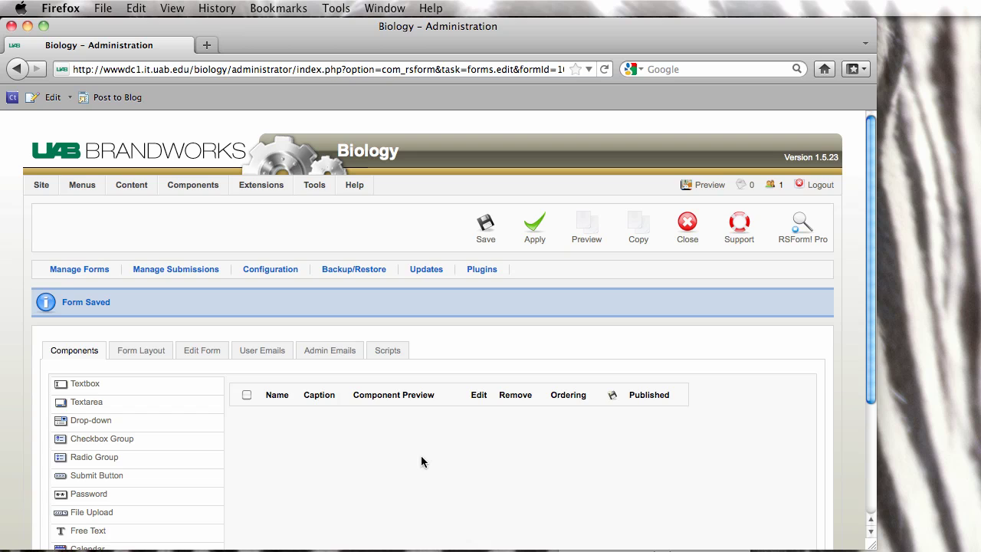
- Save a Free Text element 'Heading' reading 'Place some text in this box to introduce this form.'
scroll(420, 459, down, 2)
scroll(420, 461, down, 1)
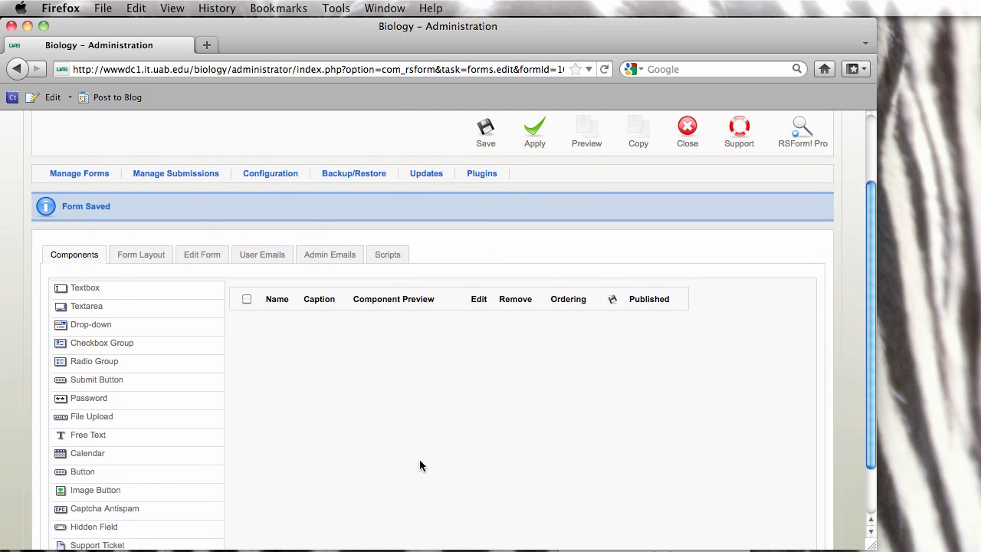
scroll(420, 460, down, 1)
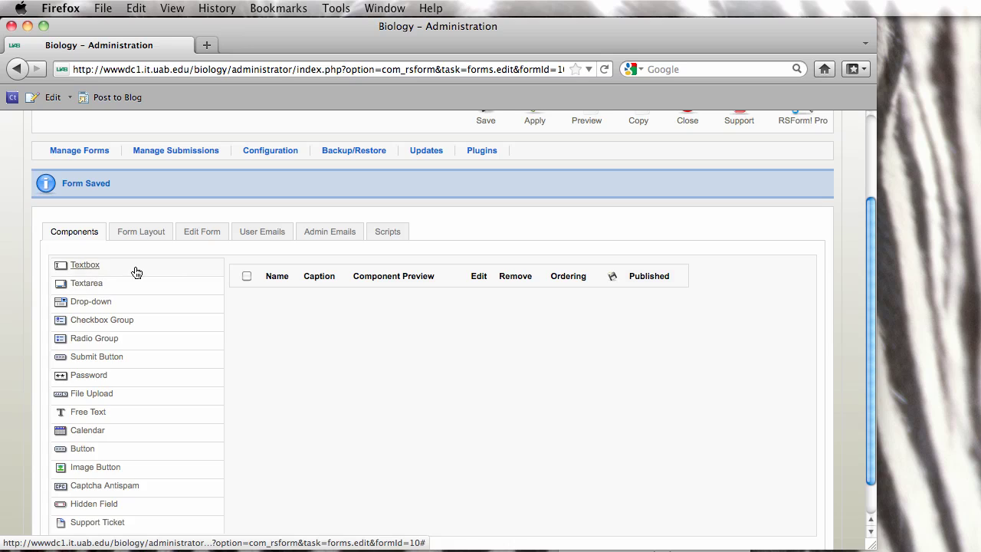
click(90, 413)
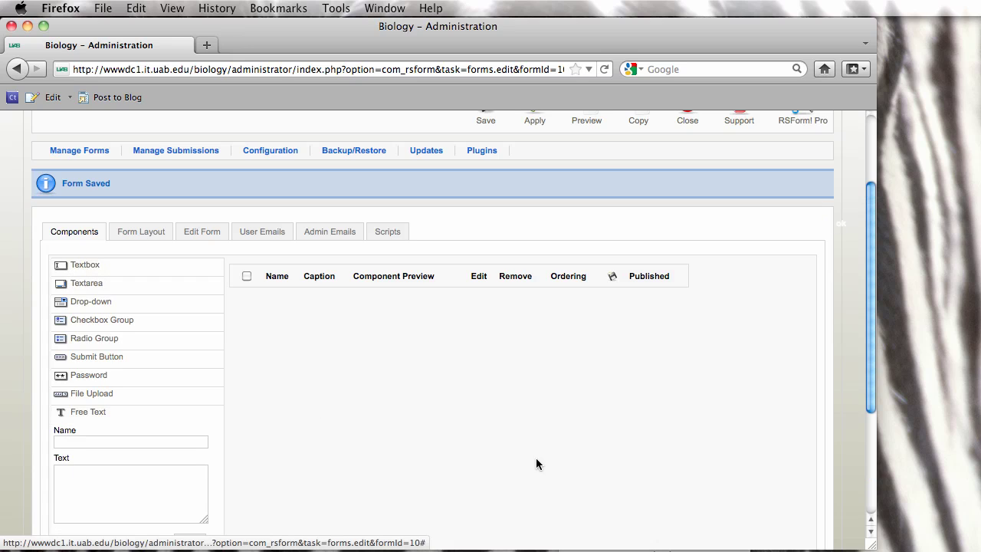
click(70, 441)
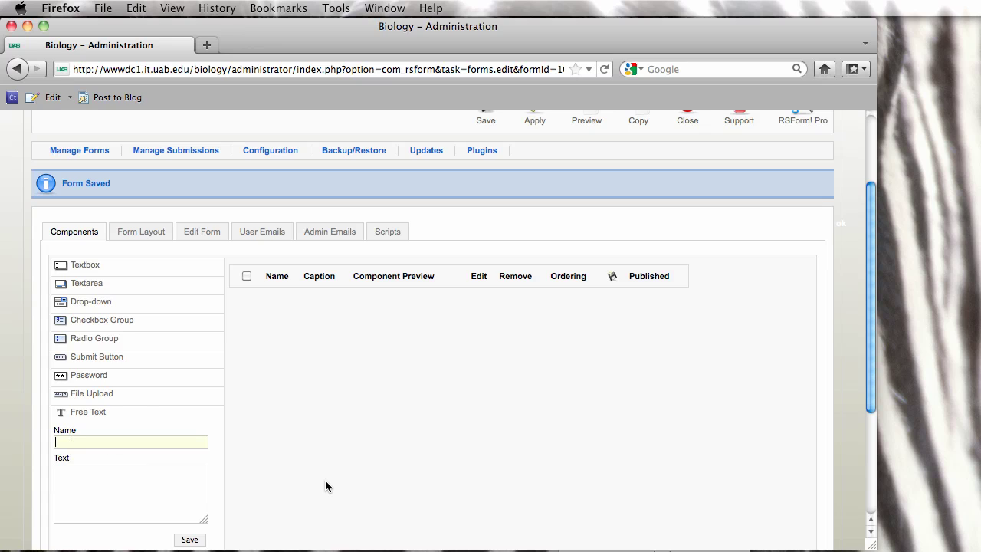
text(Heading)
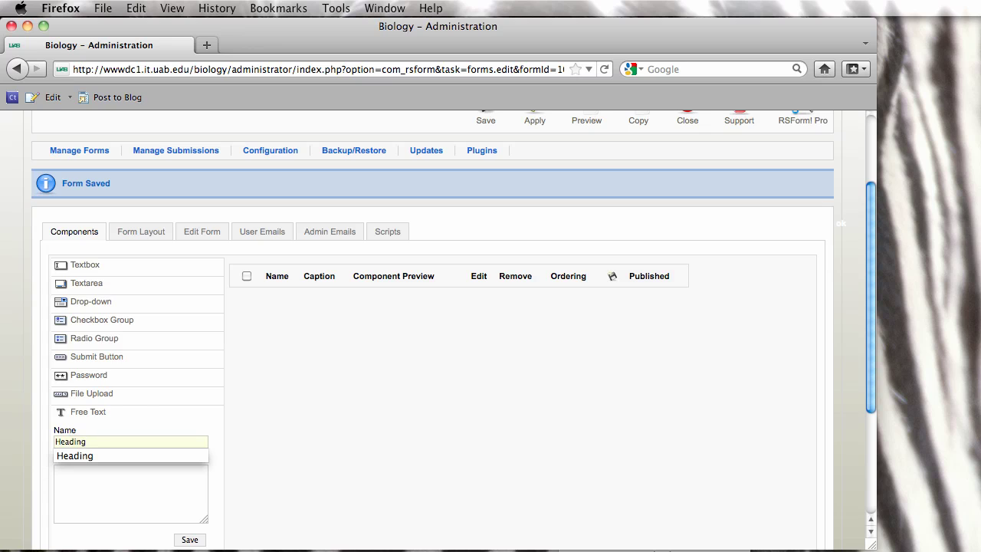
click(164, 485)
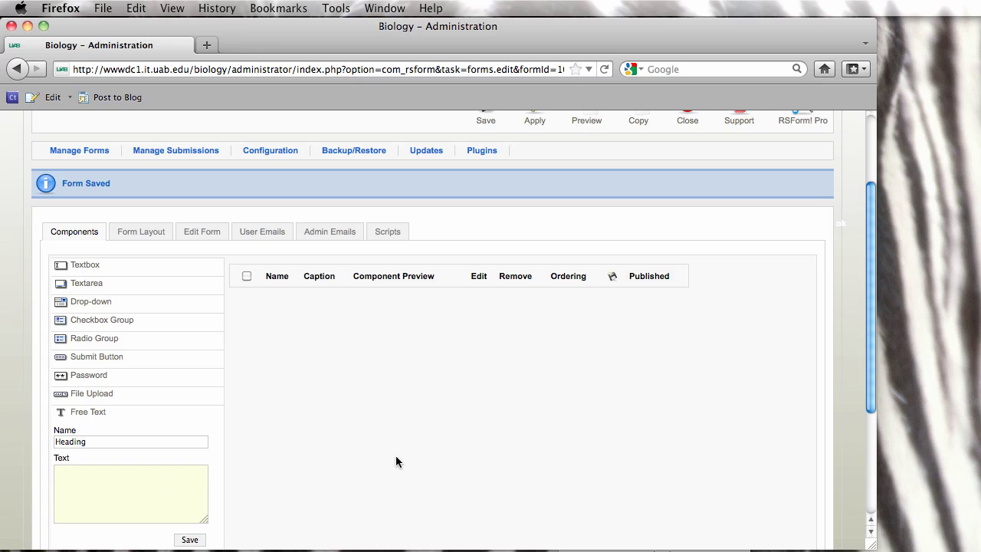
text(Place some text in this box to in)
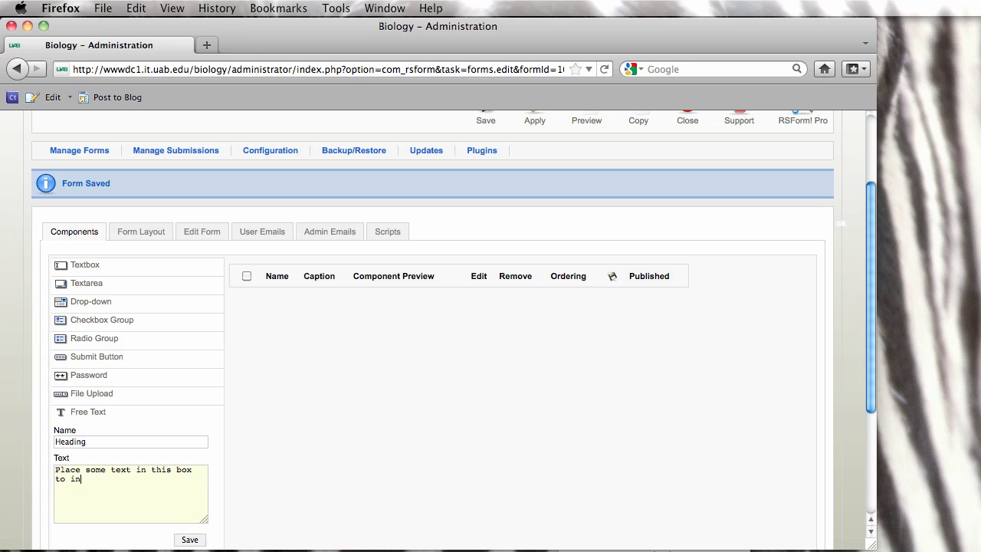
text(troduce this form.)
scroll(361, 416, down, 3)
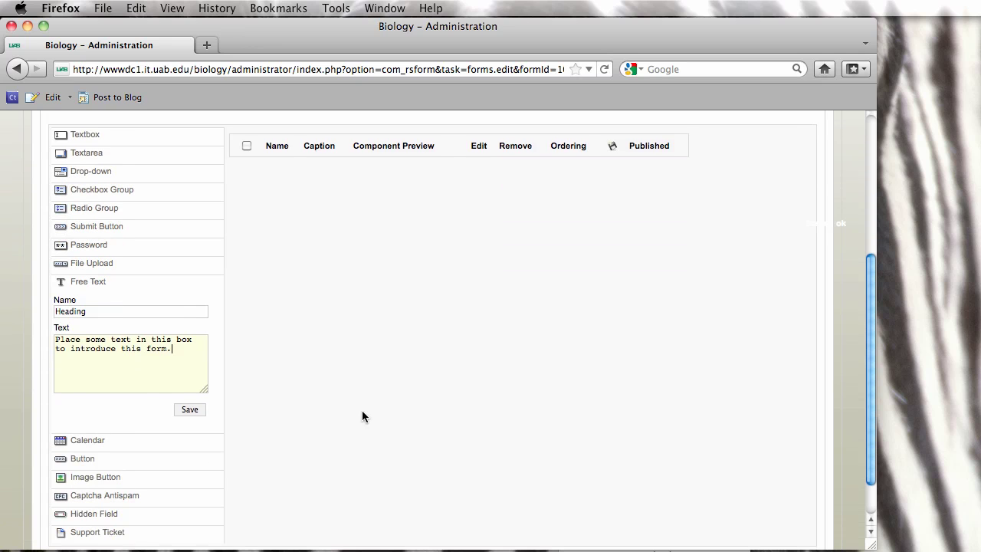
click(193, 410)
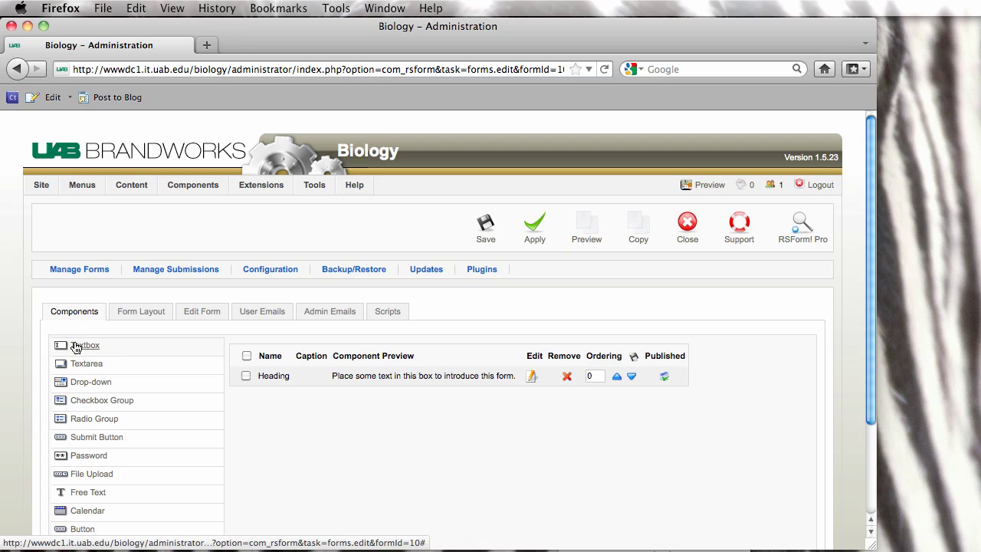
- Save a Textbox component named First Name with the caption First Name
drag(76, 347, 260, 396)
click(82, 345)
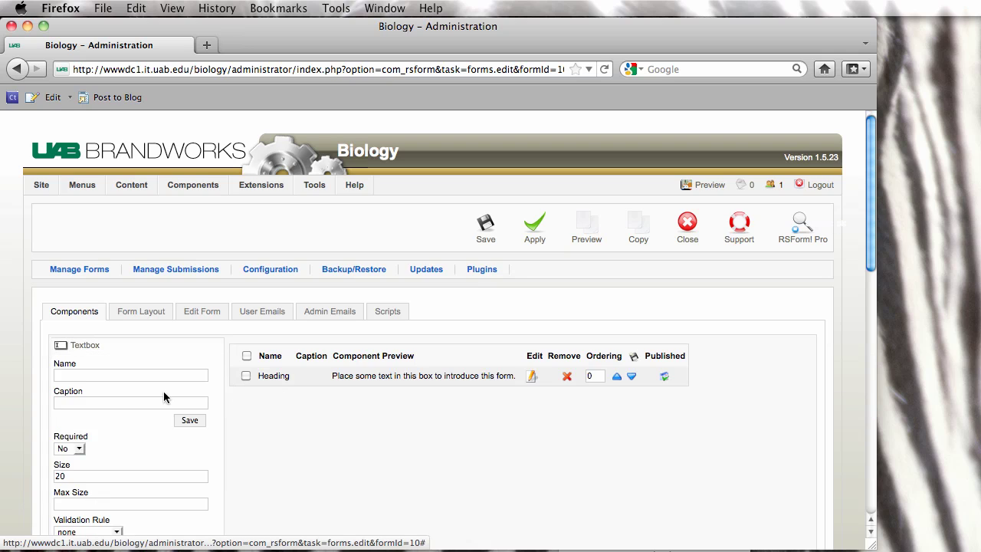
click(92, 375)
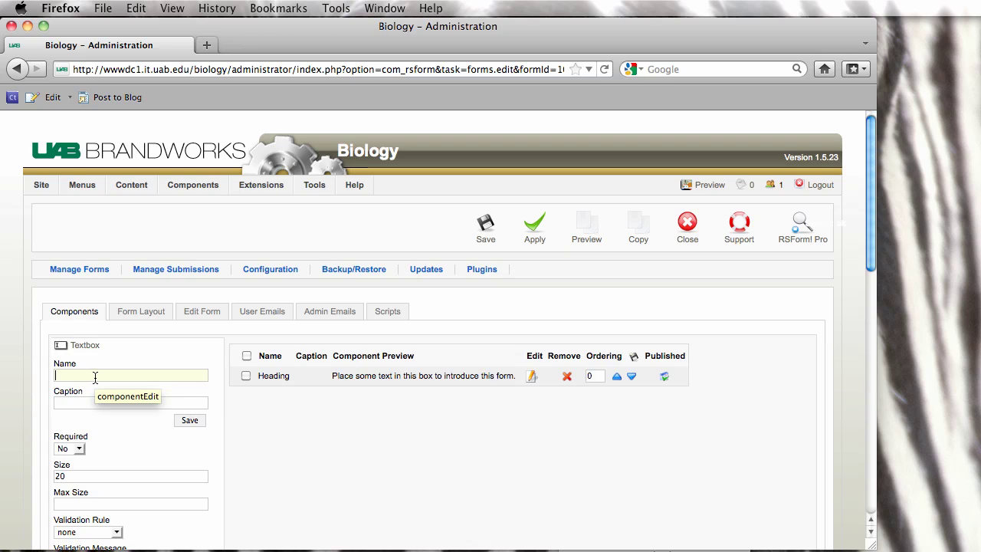
text(First Name)
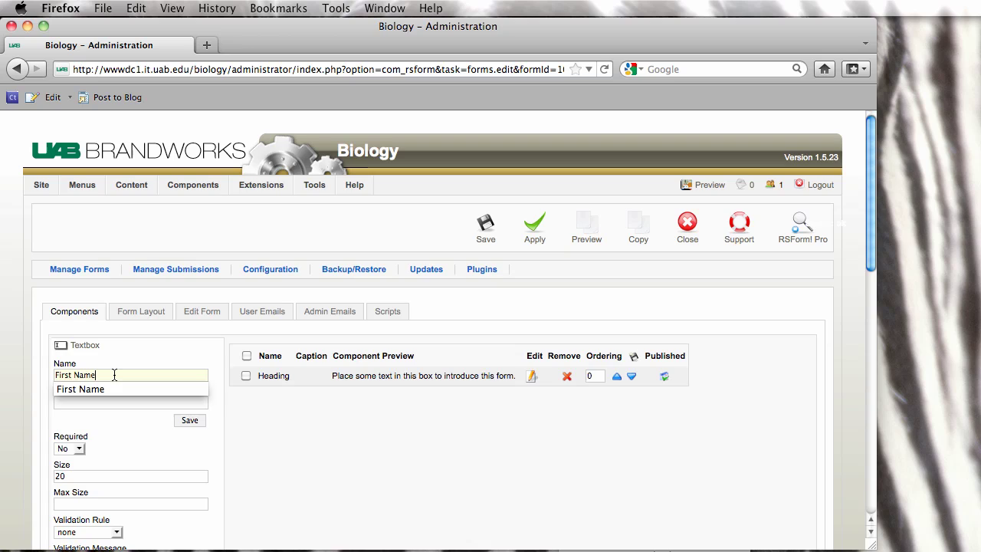
drag(114, 373, 3, 369)
click(157, 361)
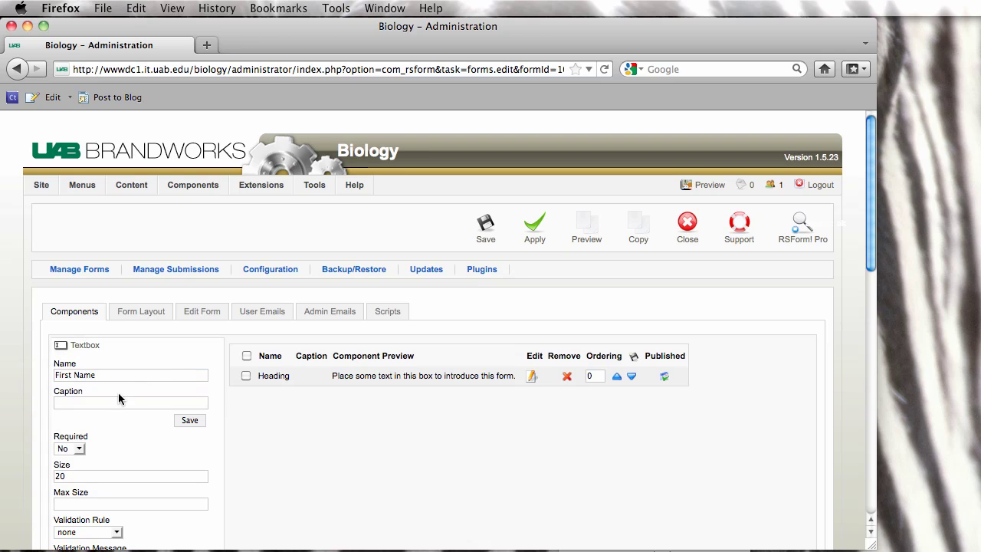
click(82, 403)
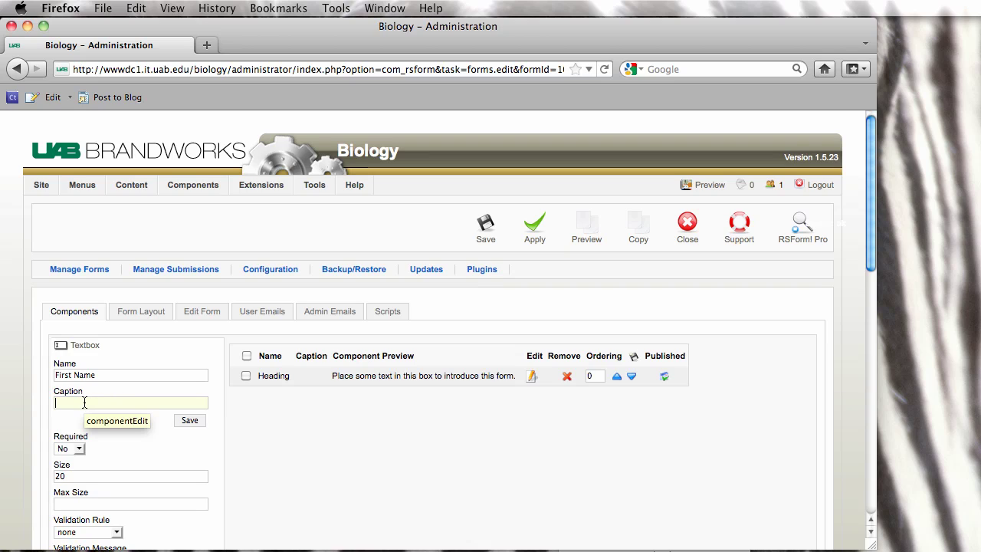
click(85, 402)
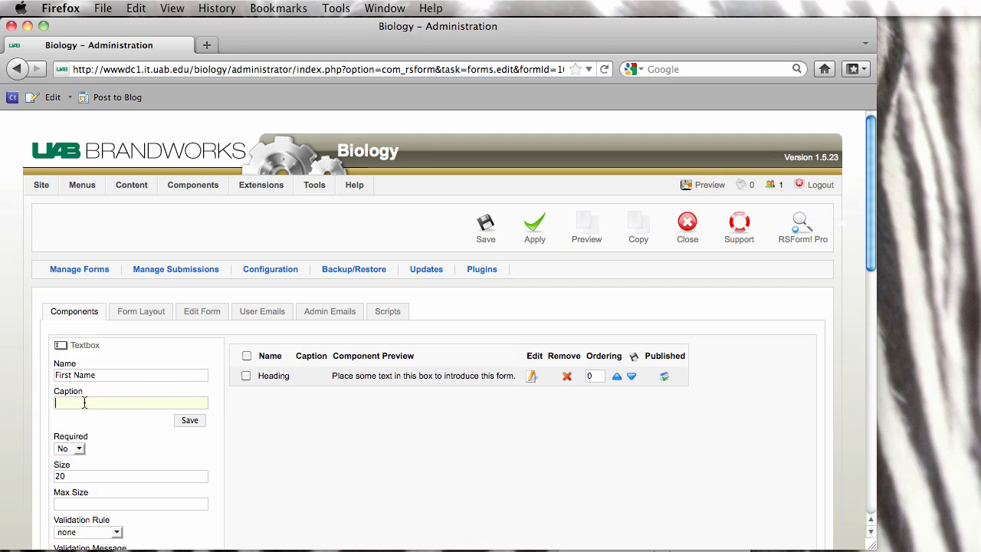
key(Down)
key(Down)
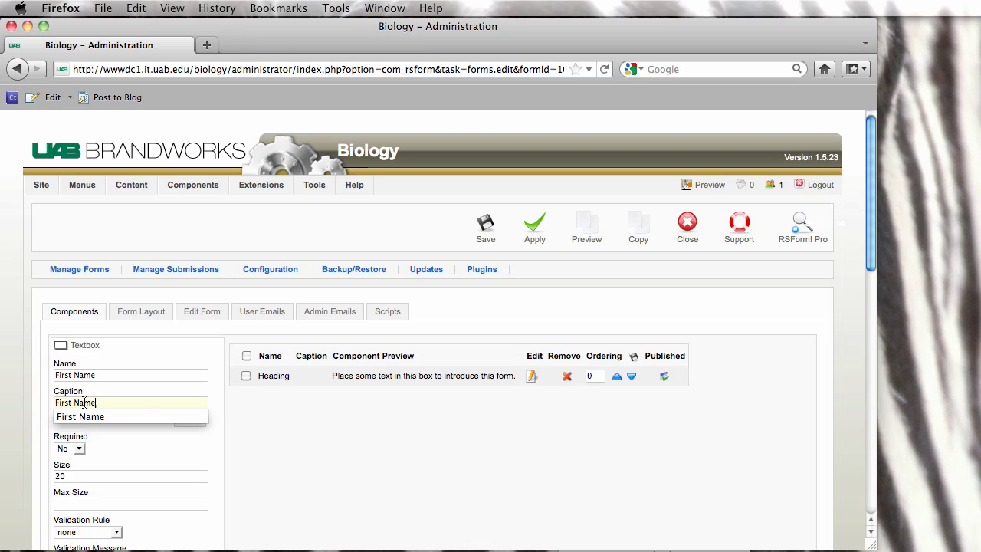
click(145, 385)
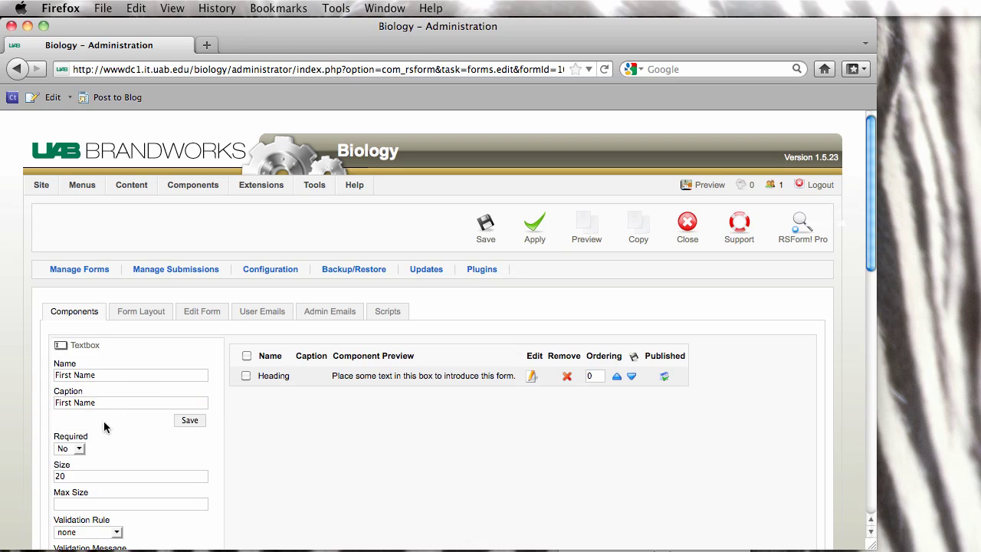
click(190, 422)
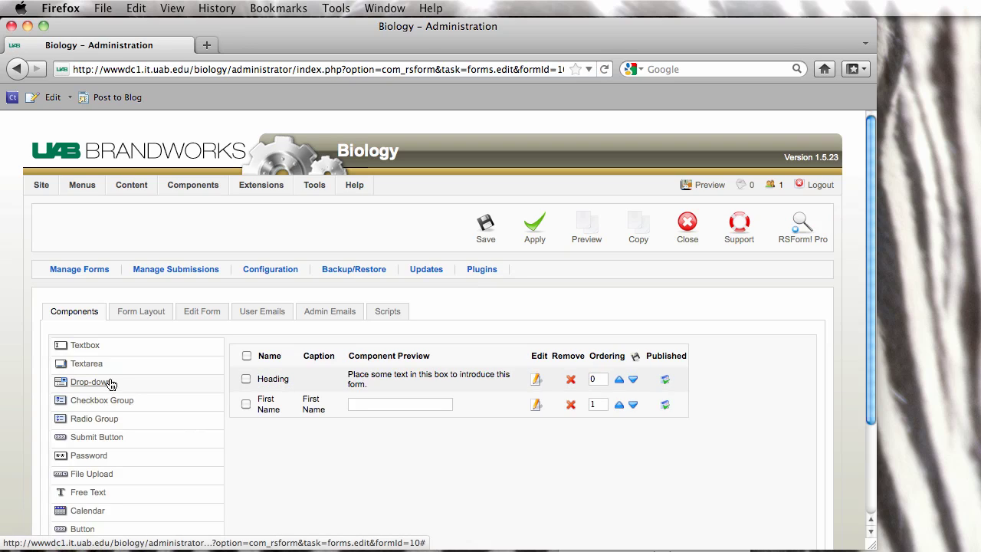
- Add a Textbox named Middle Initial with caption Middle Initial and save it
click(85, 346)
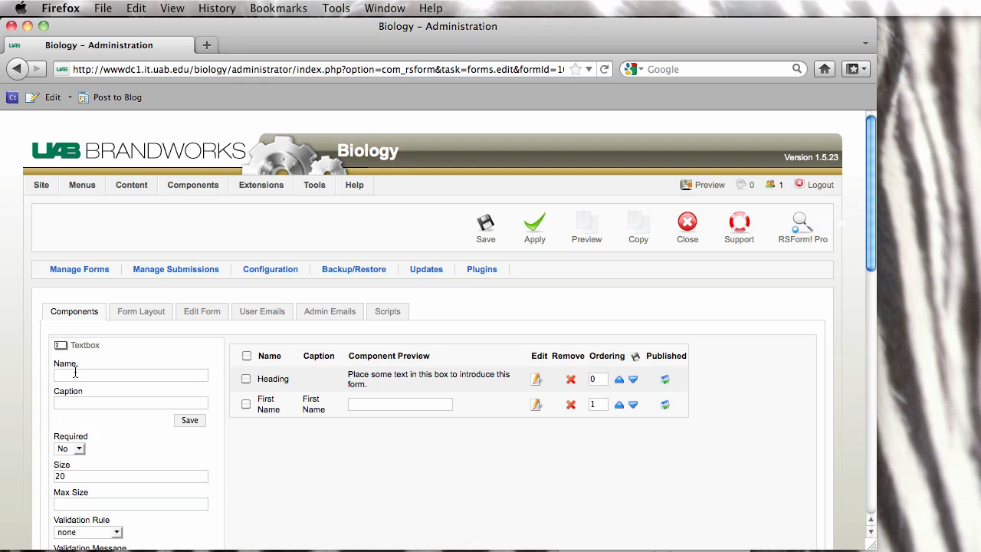
text(Mid)
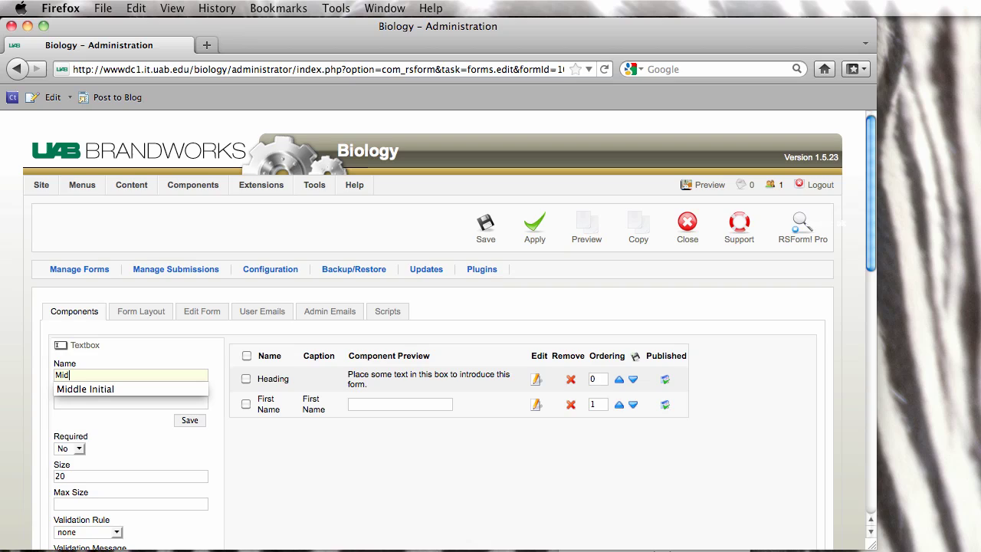
text(dle Initial)
drag(110, 374, 3, 367)
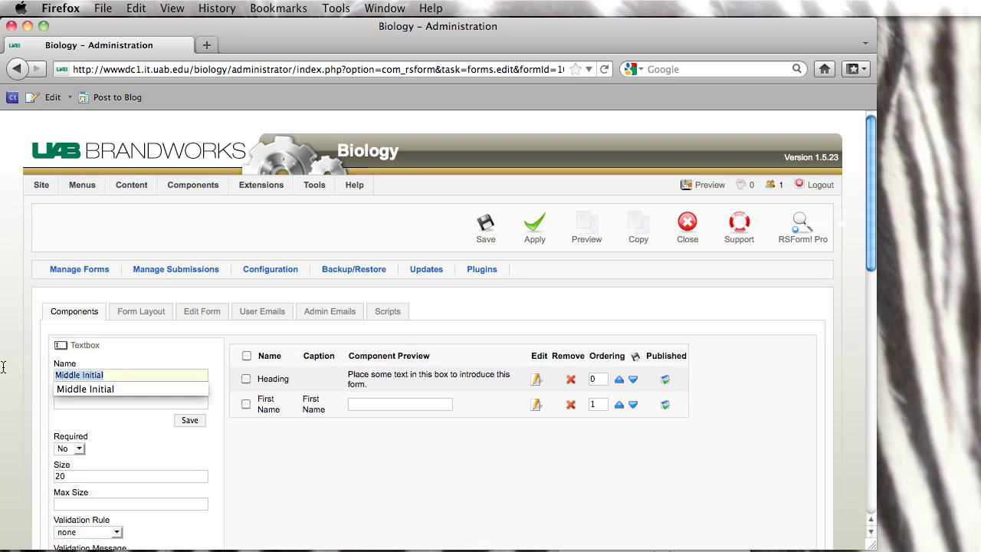
click(118, 414)
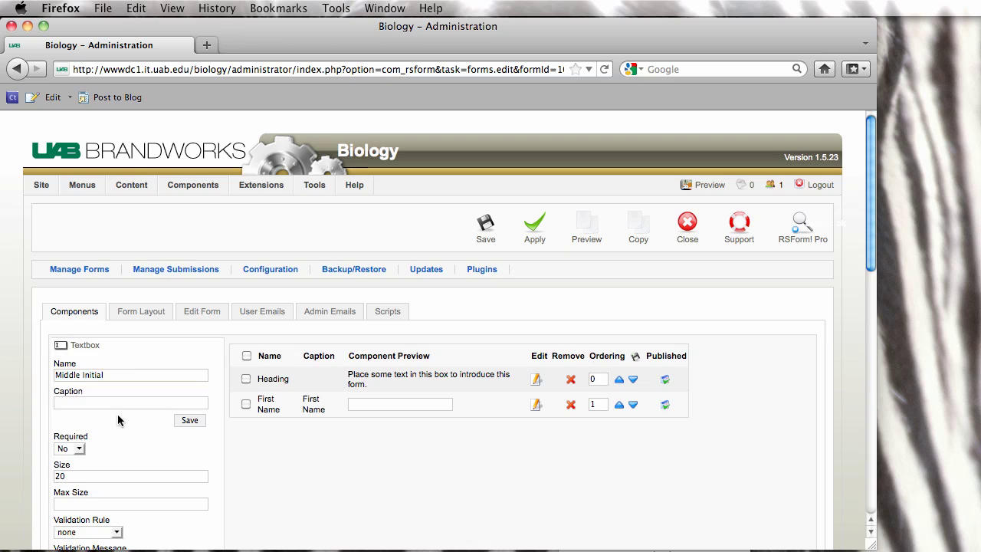
click(100, 405)
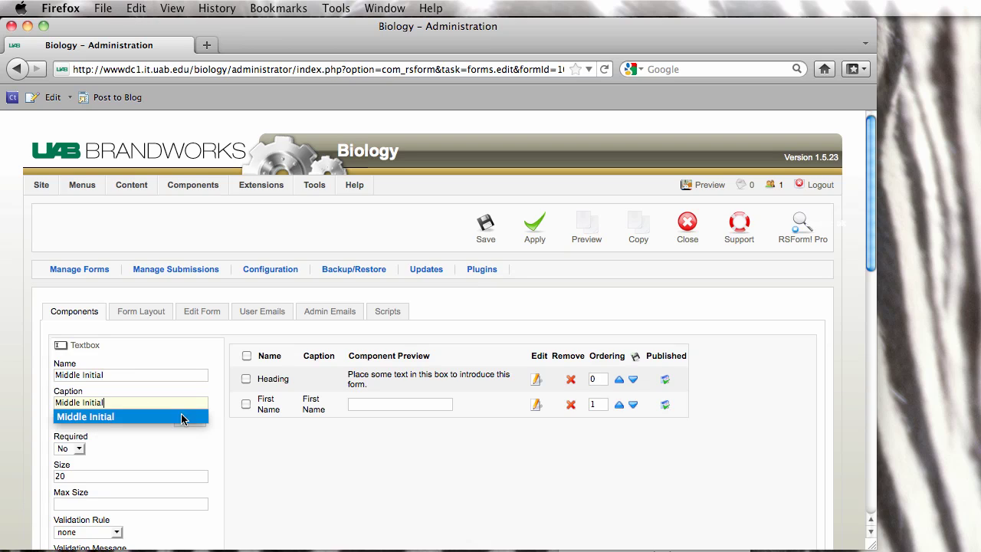
click(201, 423)
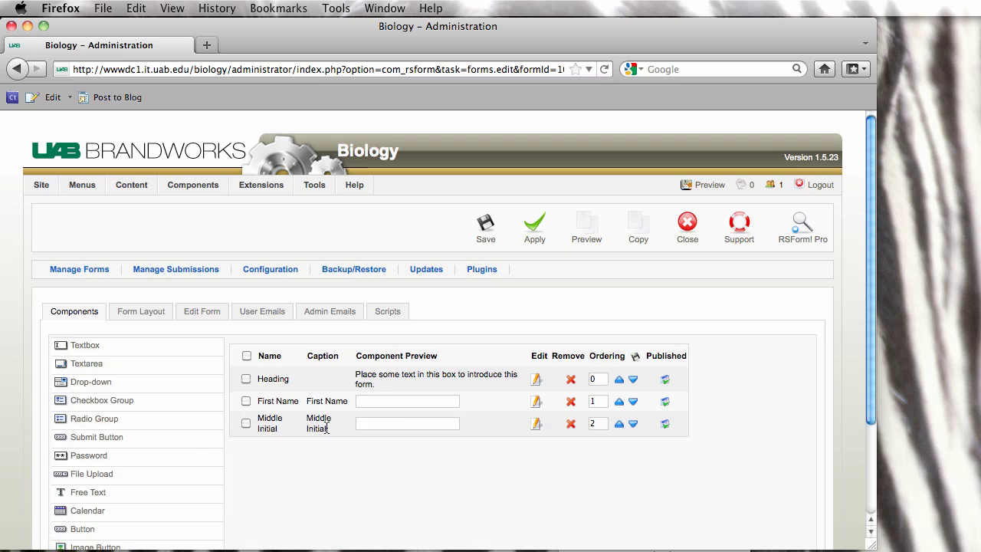
- Change the Middle Initial field's size from 20 to 10 and save it
click(536, 425)
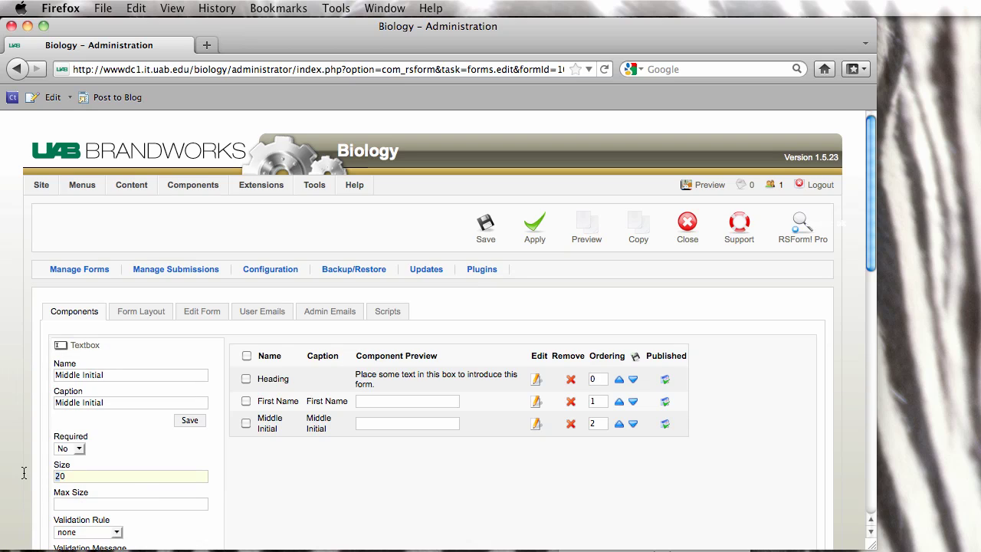
drag(69, 475, 3, 467)
text(10)
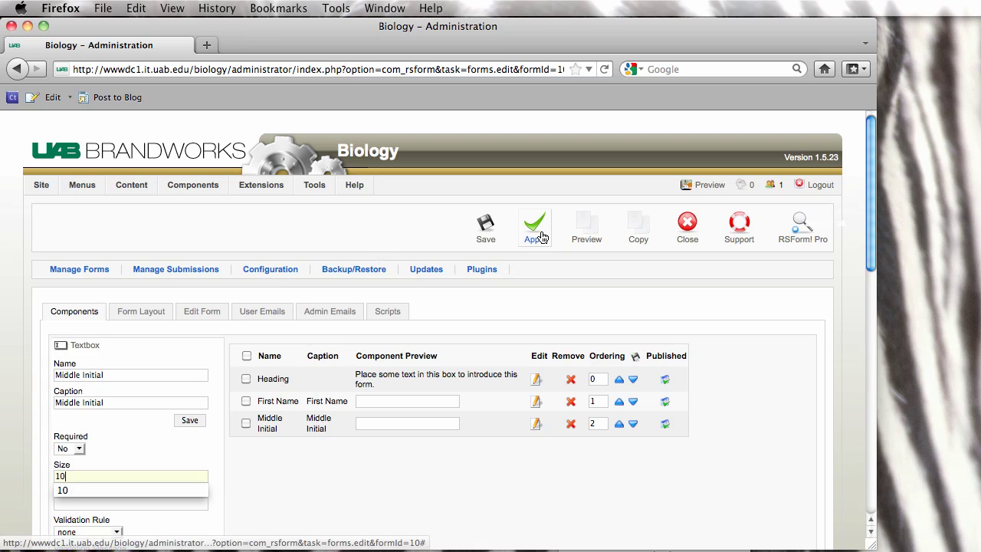
key(BackSpace)
key(BackSpace)
text(20)
click(190, 420)
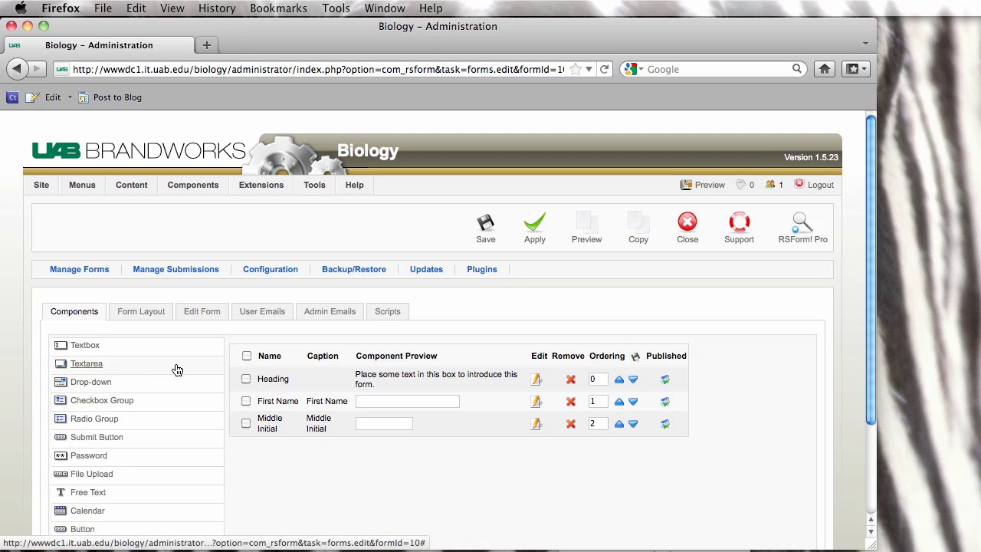
click(90, 352)
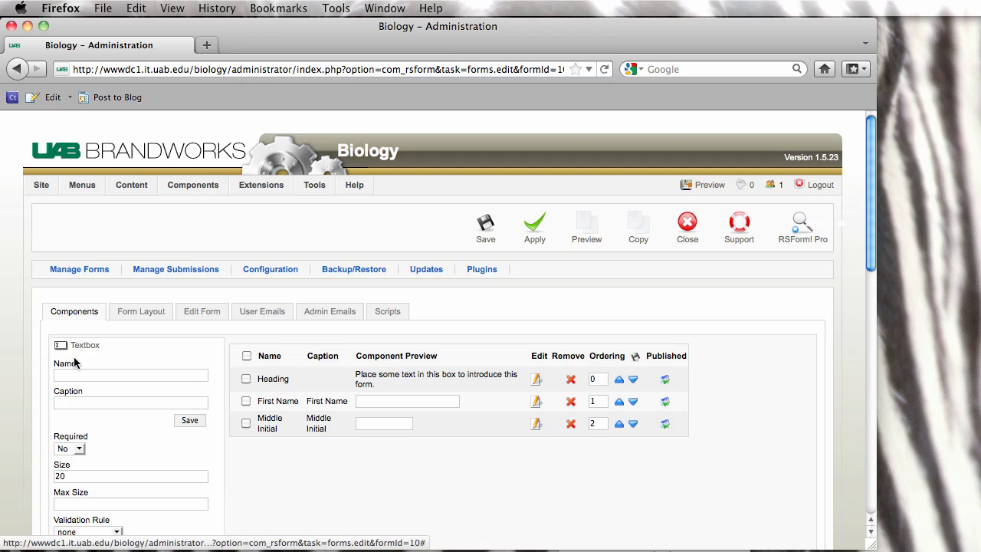
- Add a Last Name textbox captioned Last Name and save it
click(74, 375)
text(Las)
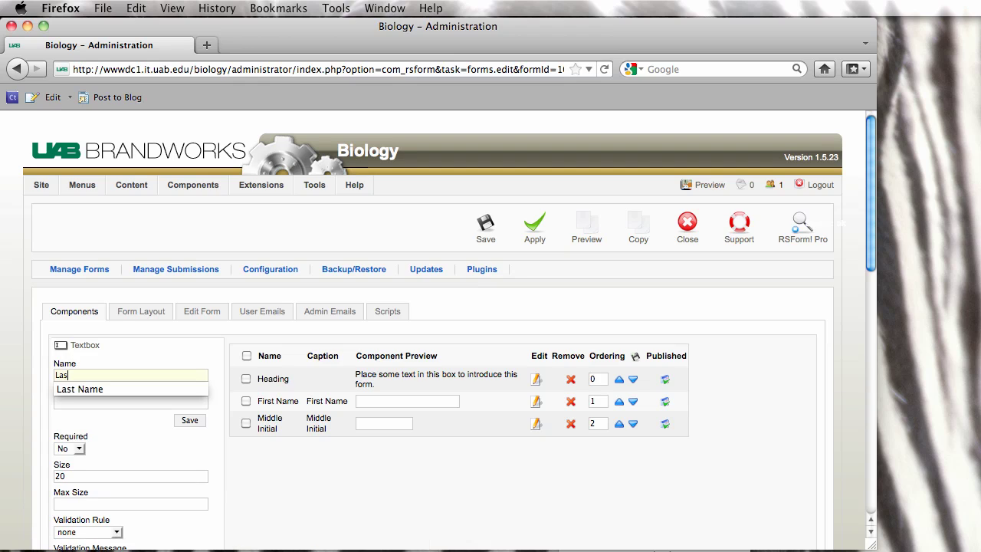
text(t Name)
click(107, 375)
drag(107, 375, 3, 351)
click(122, 405)
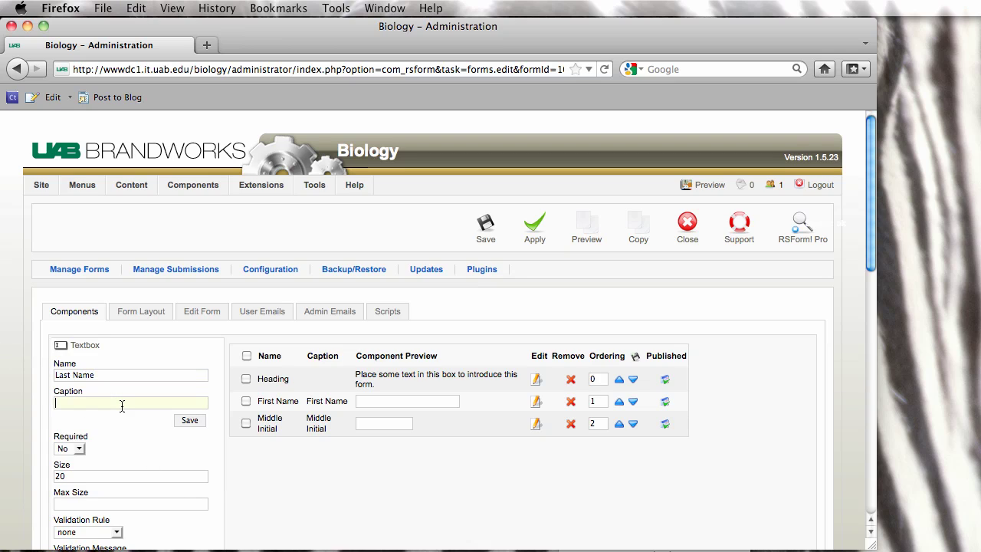
key(Down)
key(Down)
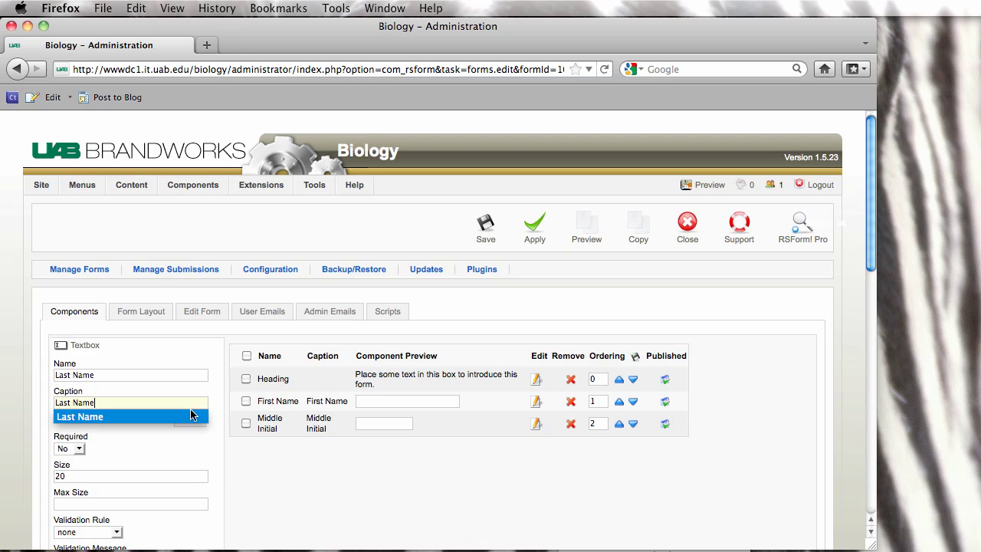
click(195, 422)
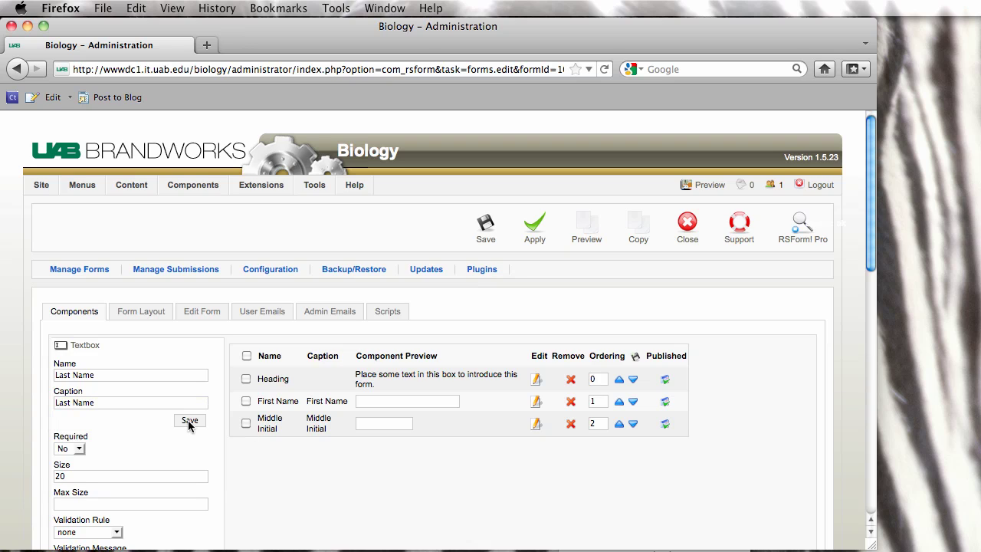
click(189, 420)
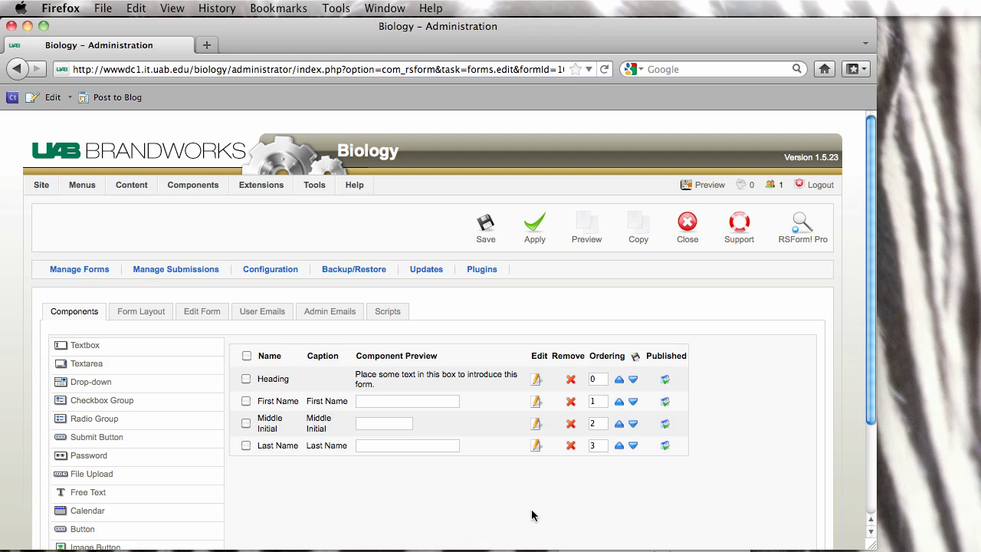
scroll(533, 515, down, 3)
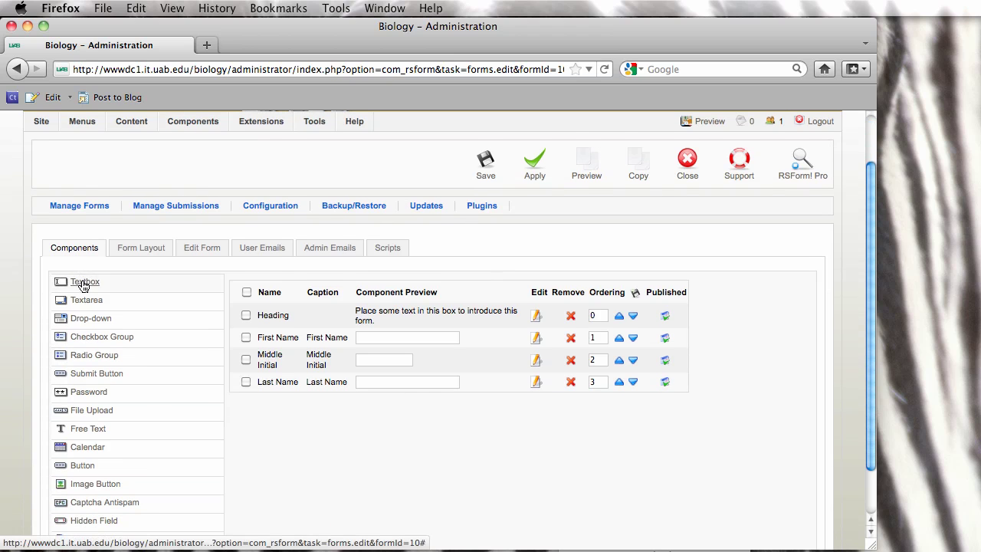
scroll(85, 285, up, 1)
- Add a Maiden Name textbox captioned Maiden Name and save it
click(86, 296)
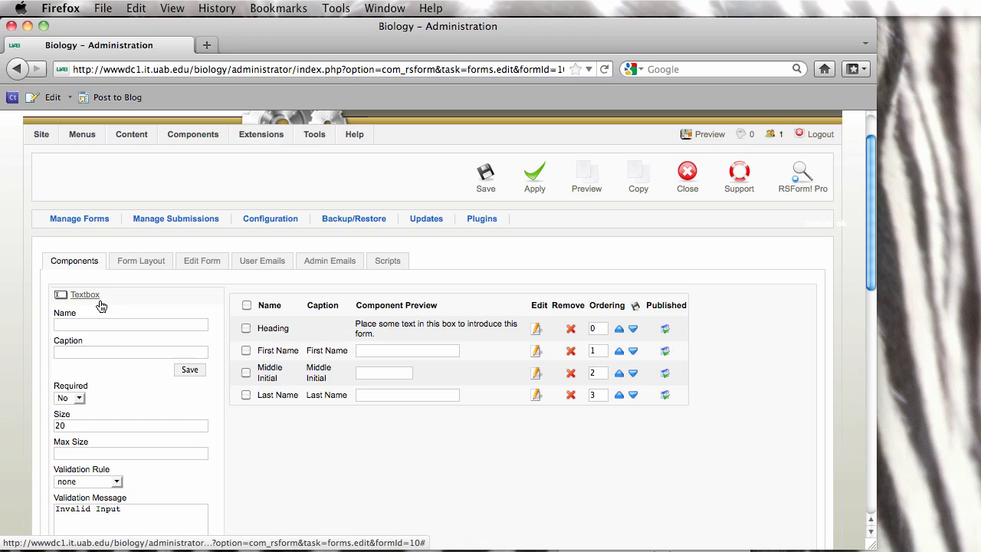
click(98, 324)
text(M)
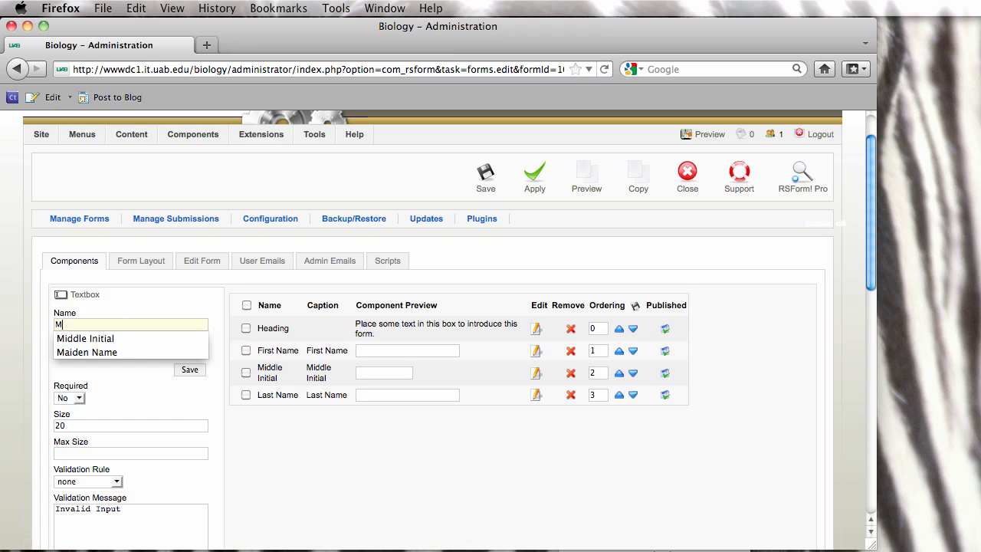
text(aiden Name)
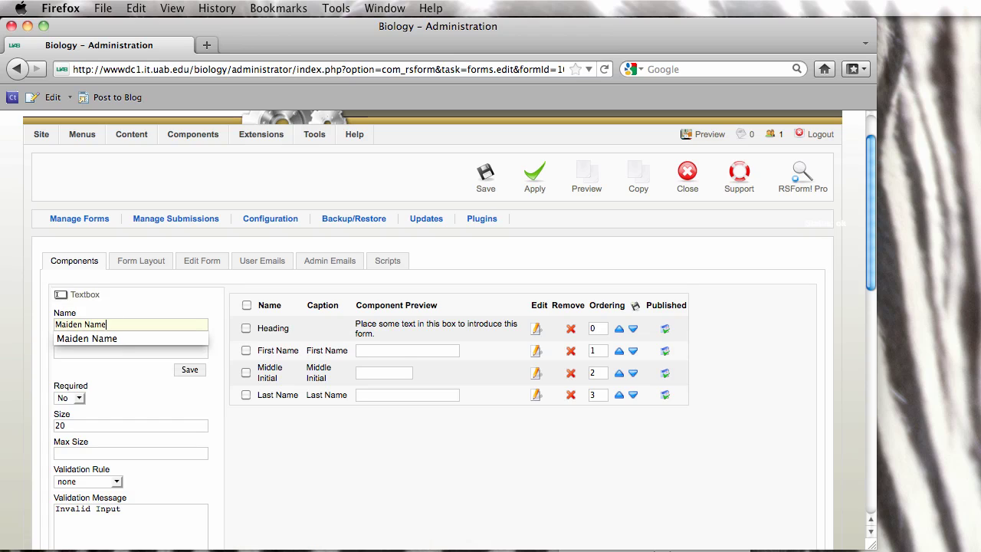
click(124, 358)
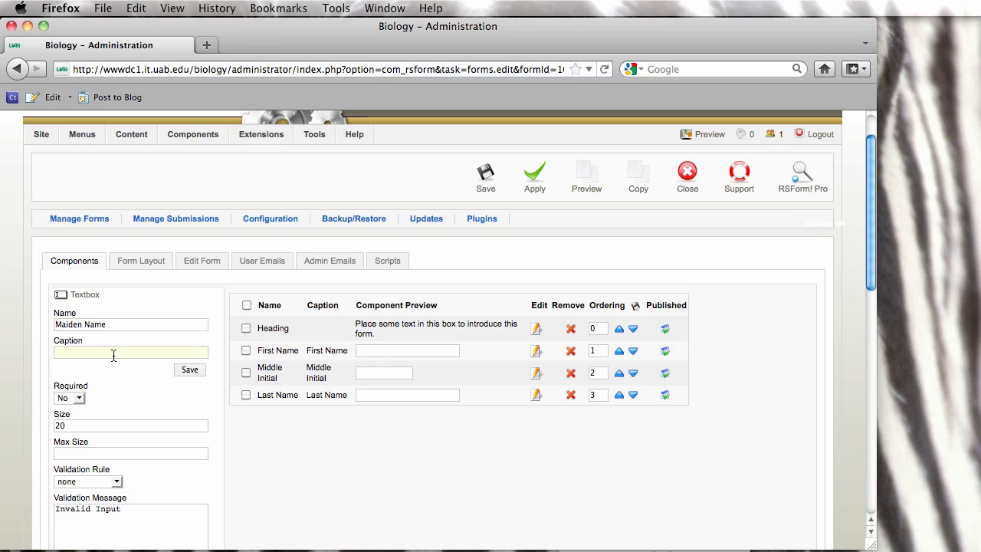
text(M)
click(116, 378)
click(191, 370)
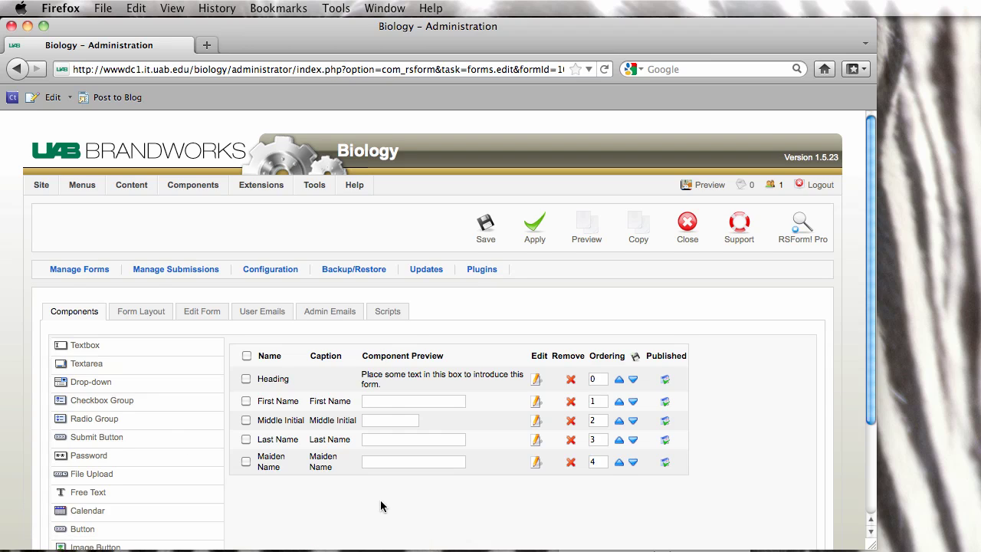
- Save a Gender drop-down captioned Gender with items Female and Male, then check its choices
scroll(381, 501, down, 3)
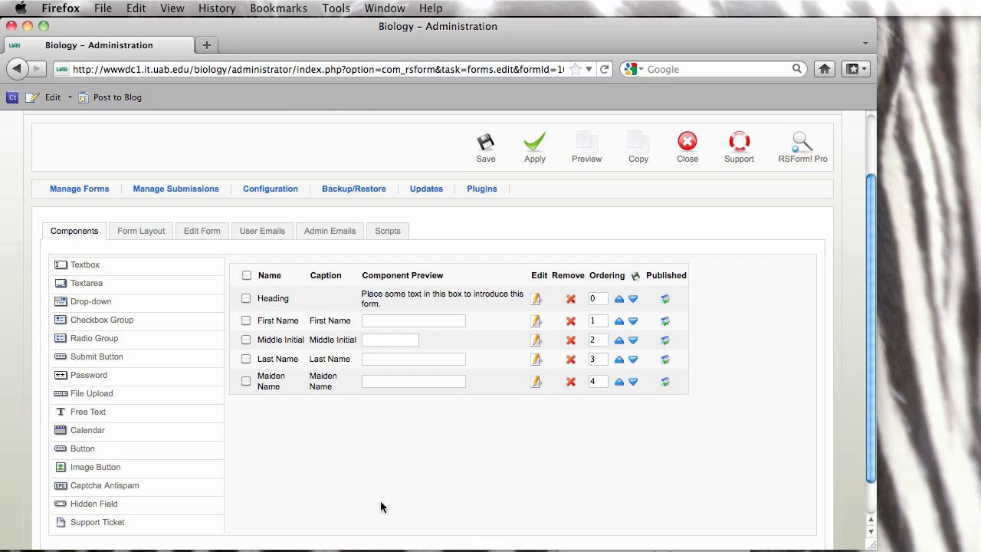
click(84, 306)
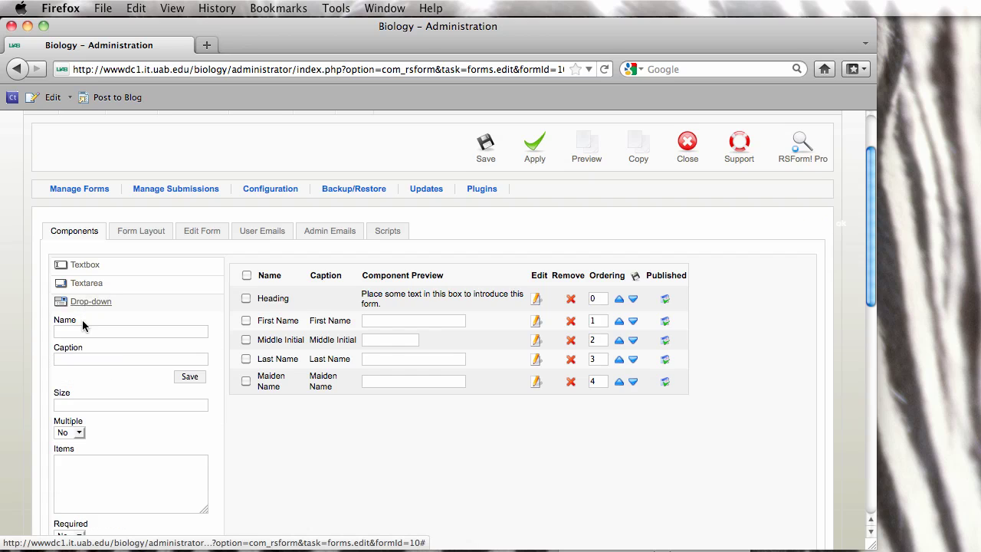
click(83, 330)
text(G)
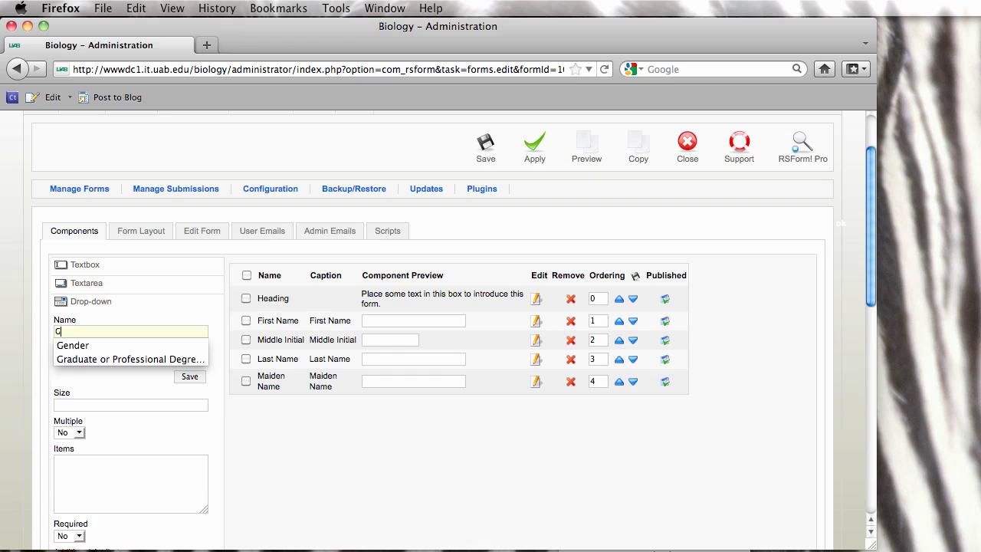
click(79, 345)
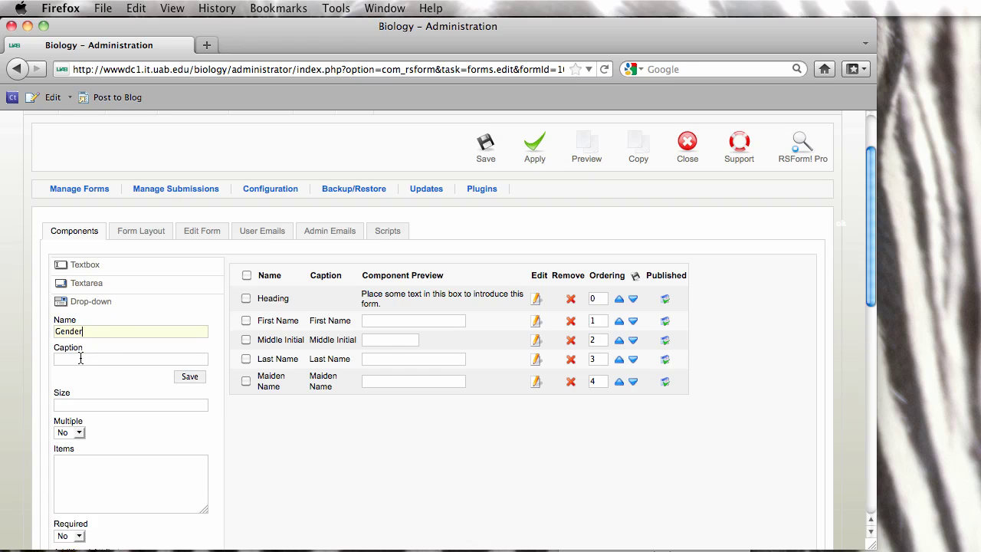
text(G)
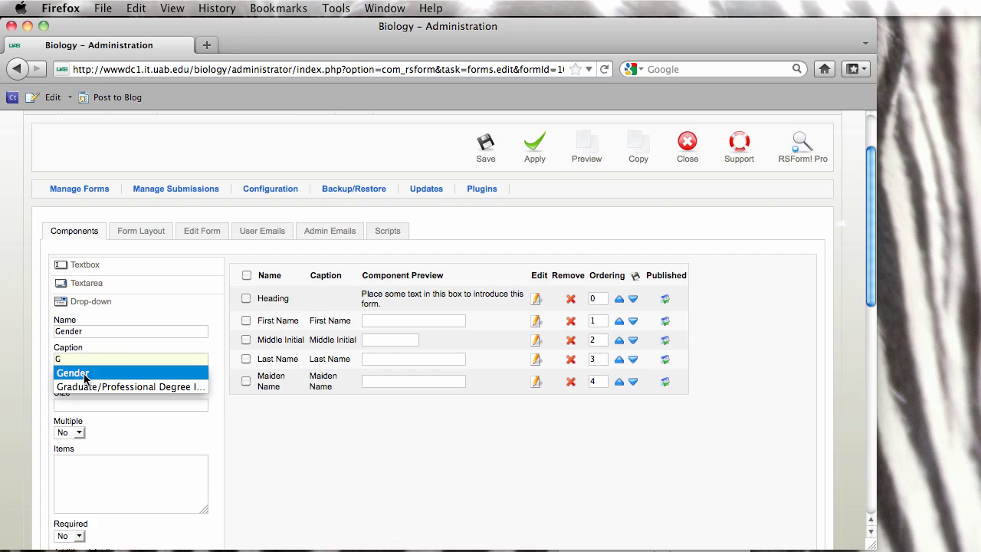
click(84, 373)
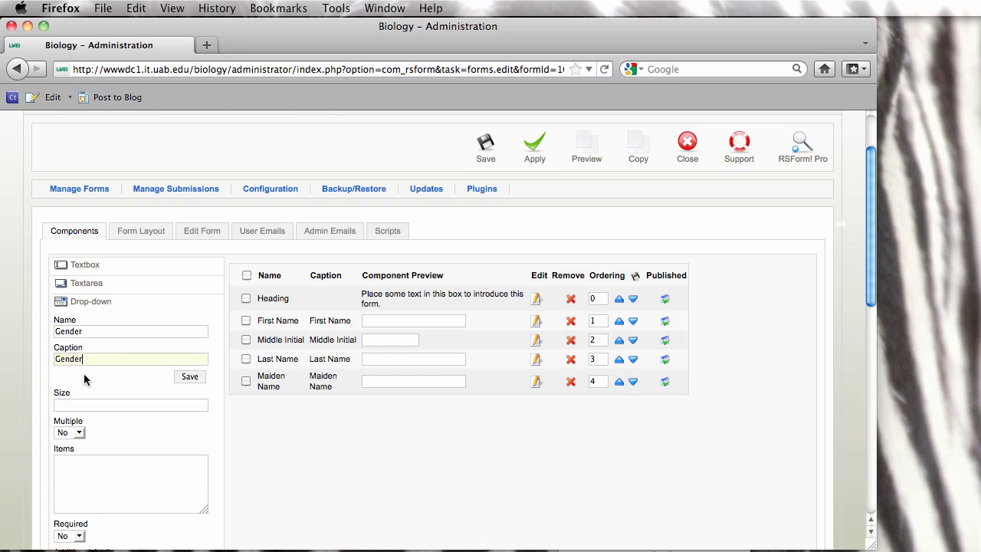
click(101, 471)
text(Female )
text(Male)
click(190, 376)
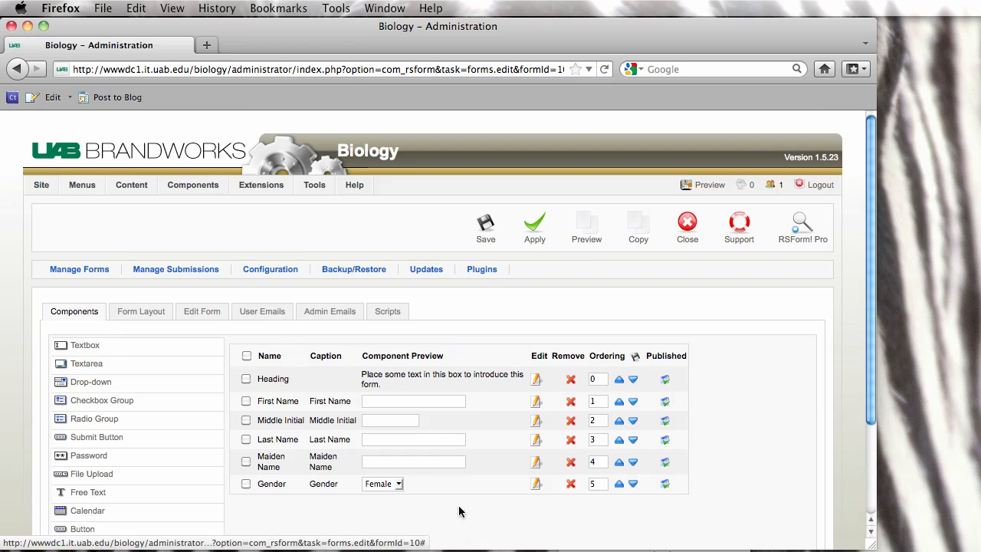
click(399, 484)
click(413, 490)
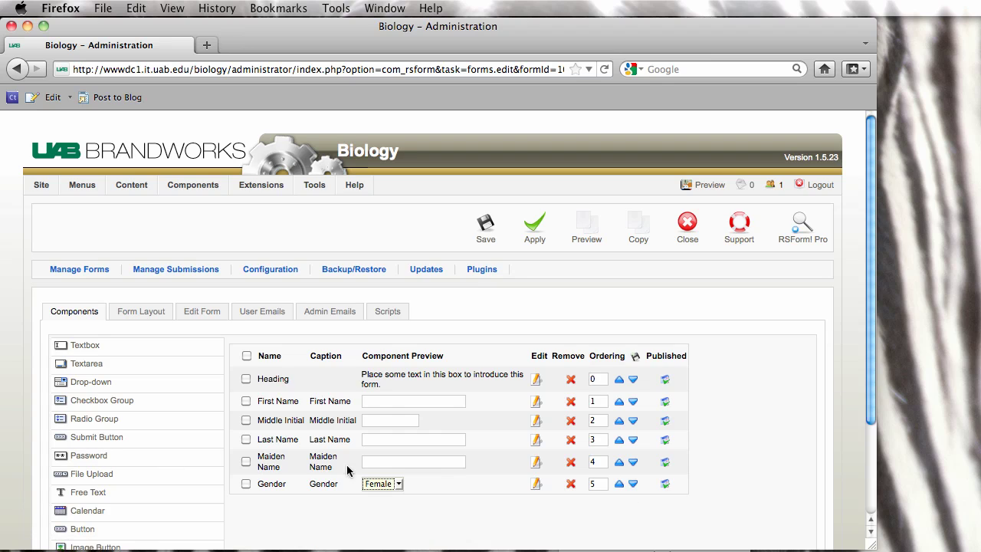
- Save a Date of Birth textbox captioned 'Date of Birth (DD/MM/YYYY)' with size 12
click(88, 346)
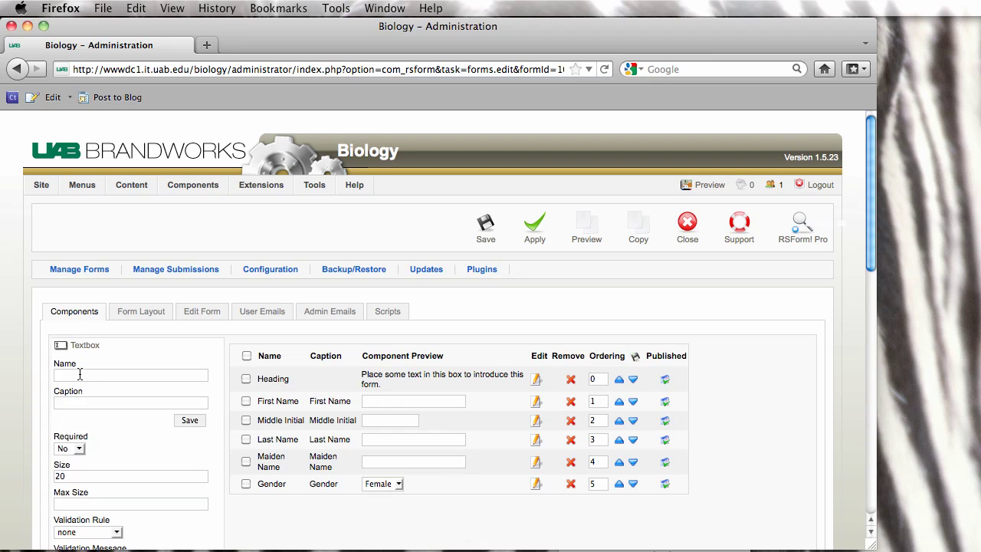
text(Date)
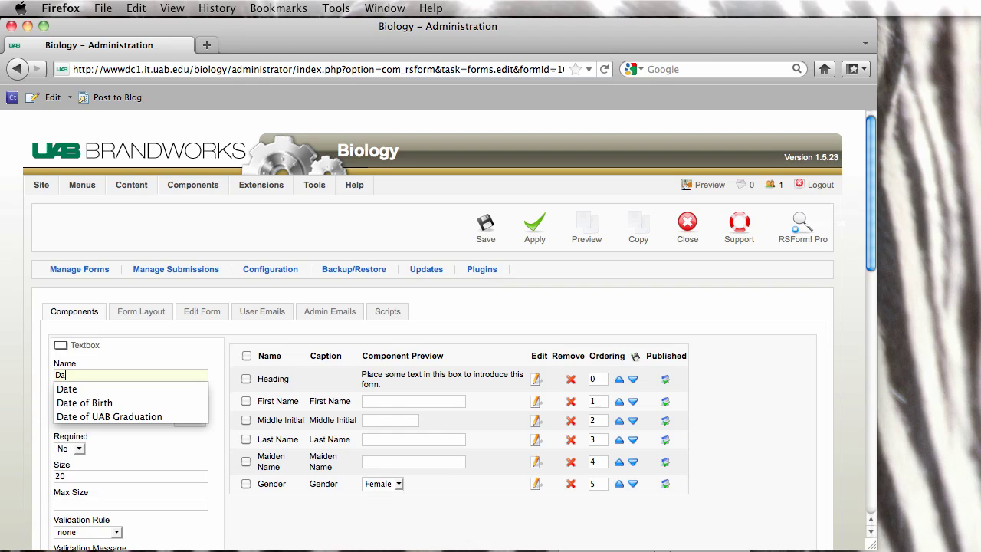
click(98, 403)
drag(111, 375, 3, 357)
key(super+c)
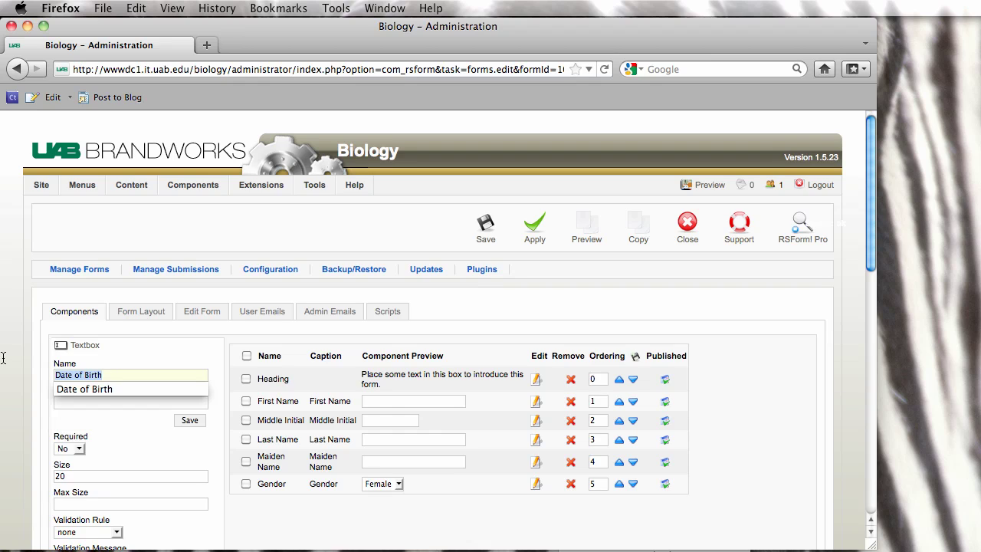
click(136, 404)
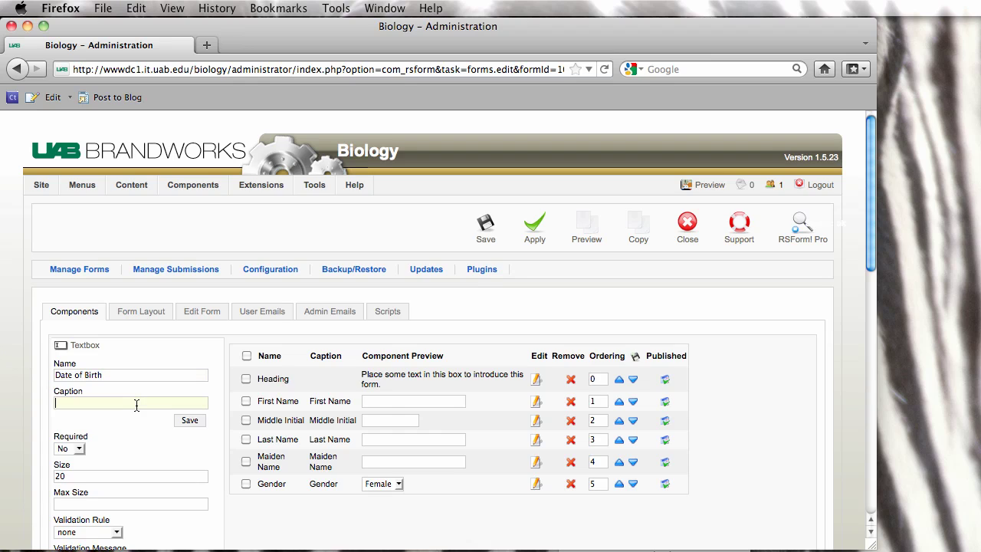
key(super+v)
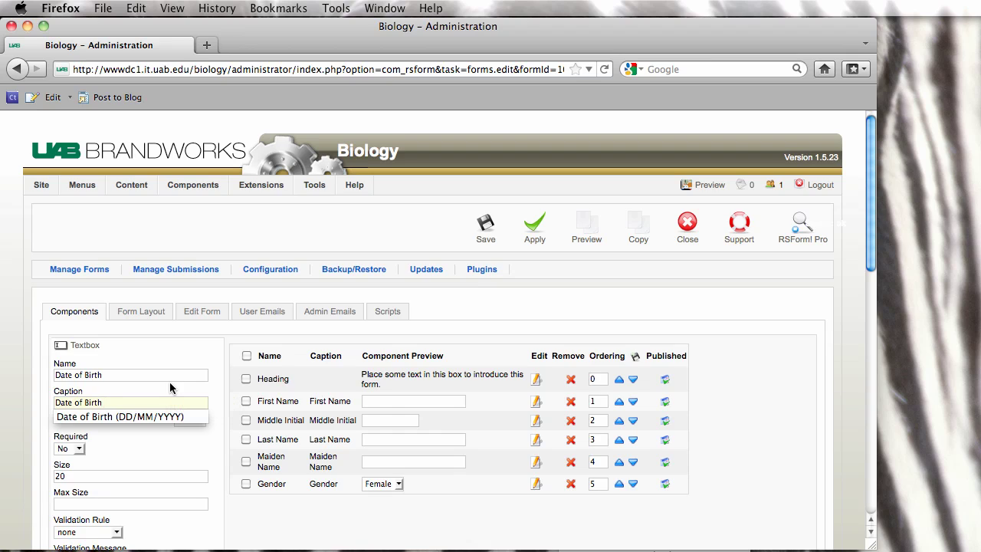
text((DD/MM/YYYY))
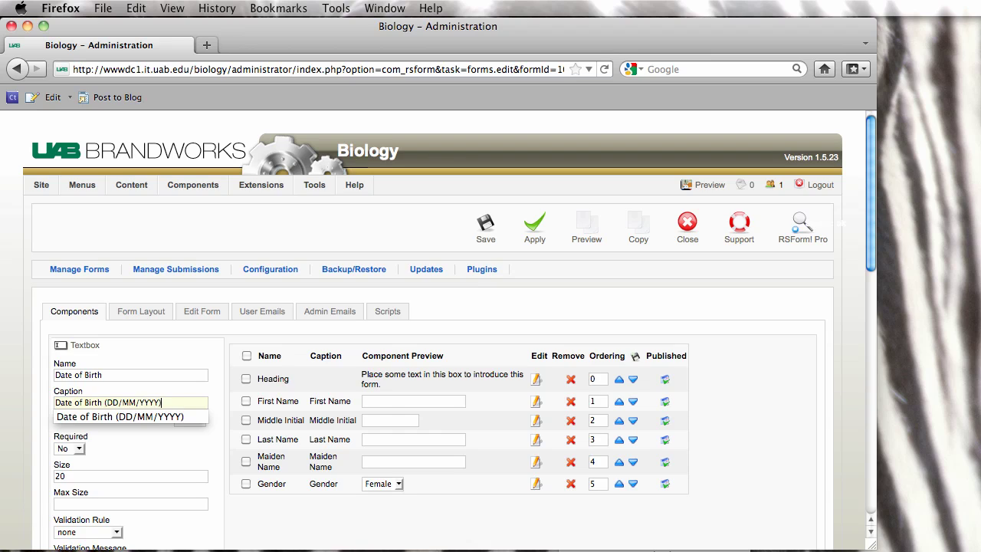
click(175, 443)
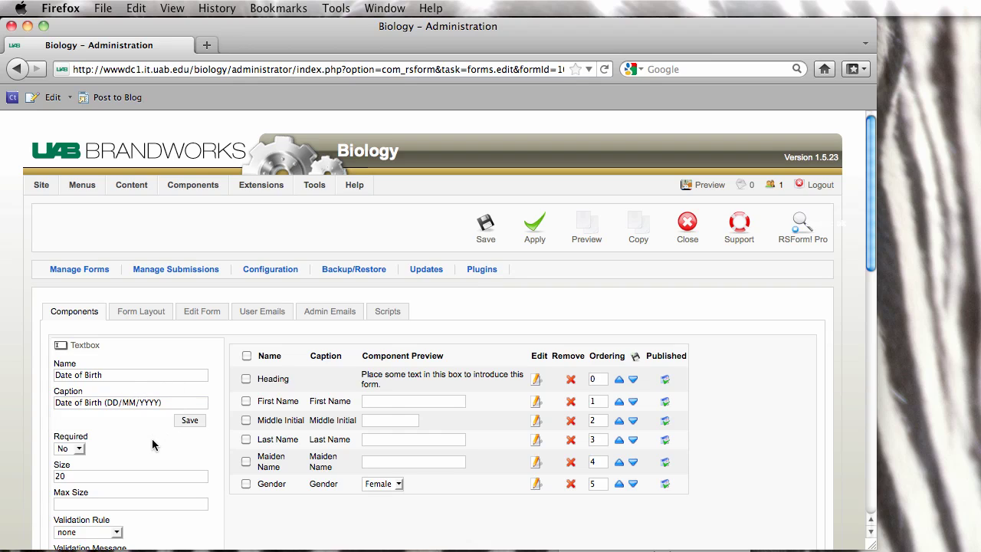
double_click(90, 475)
text(12)
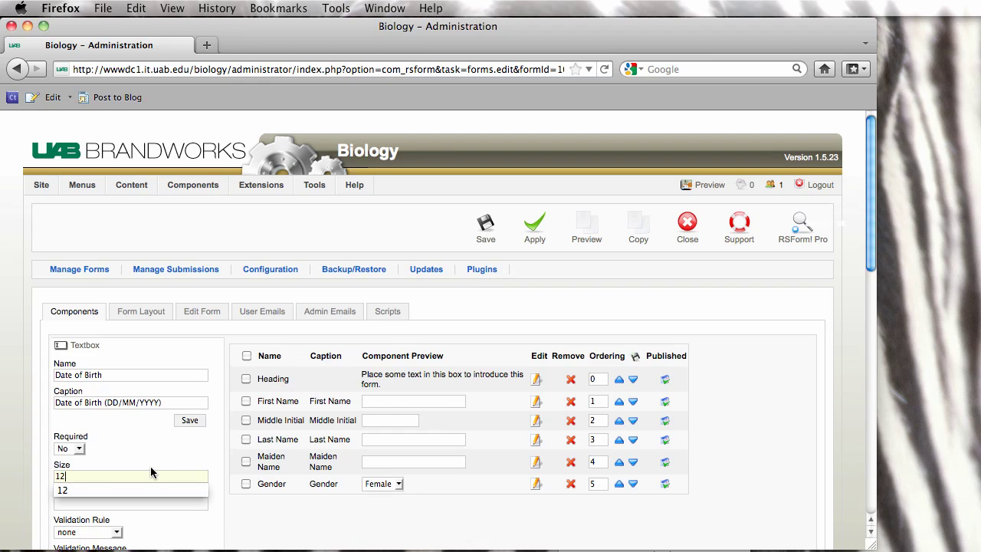
click(128, 457)
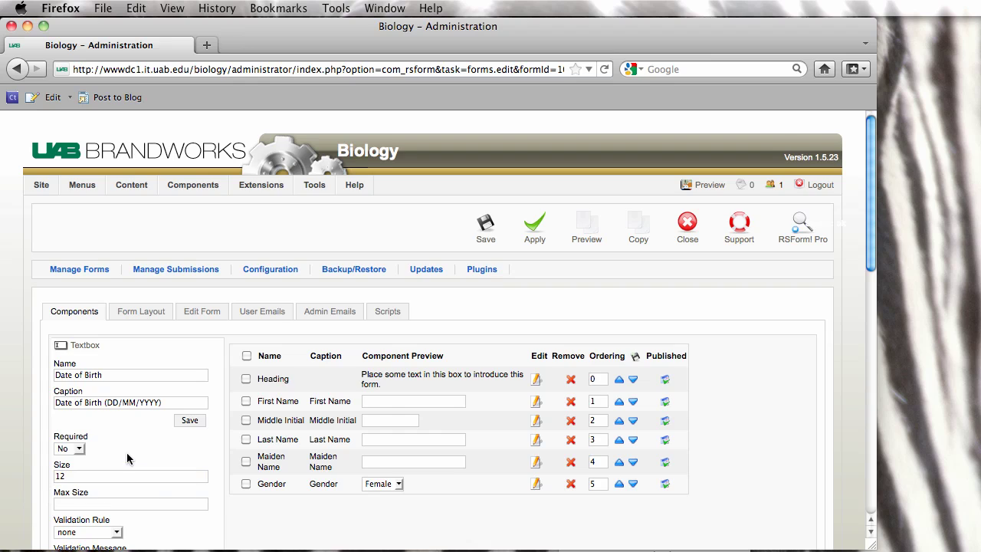
click(197, 421)
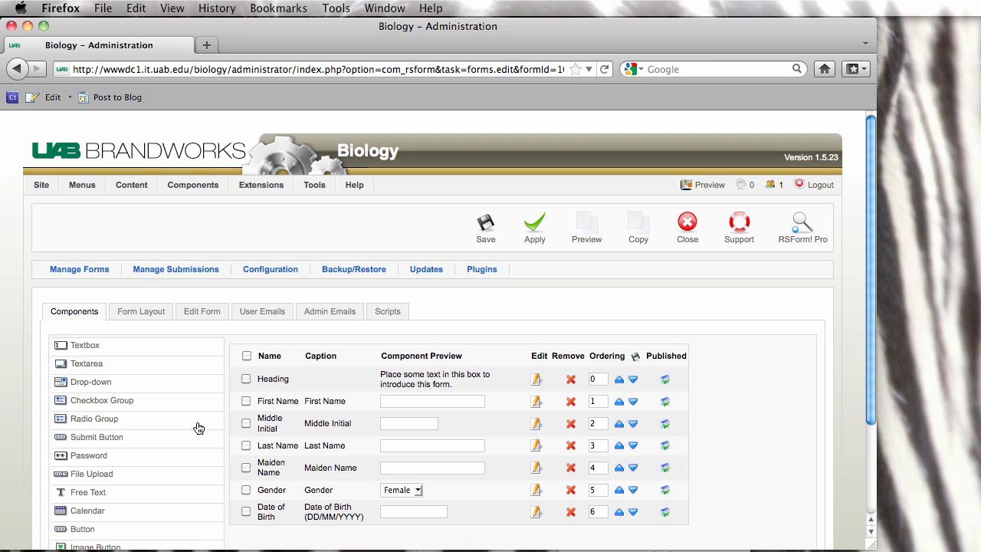
- Start a new textbox with Home Address as both name and caption
scroll(213, 455, down, 3)
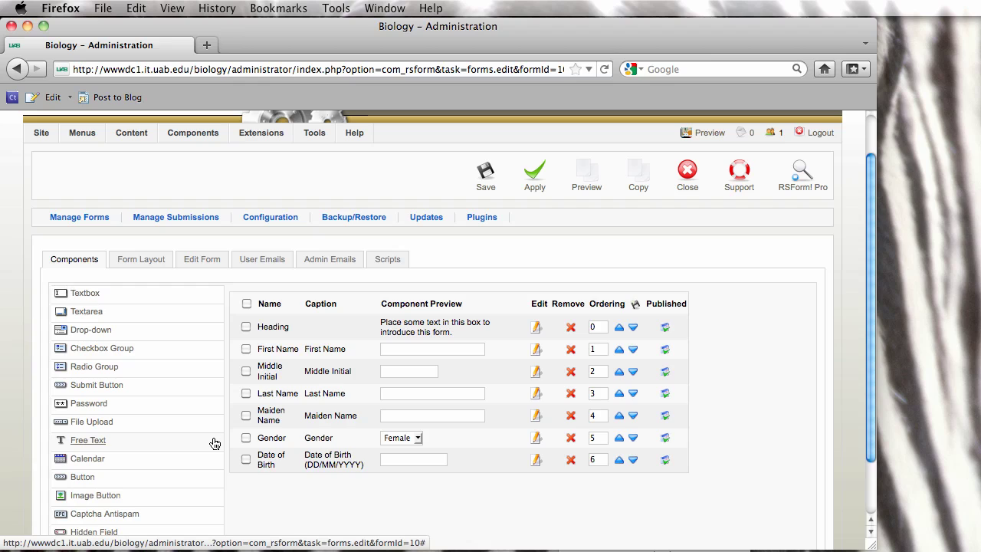
click(95, 298)
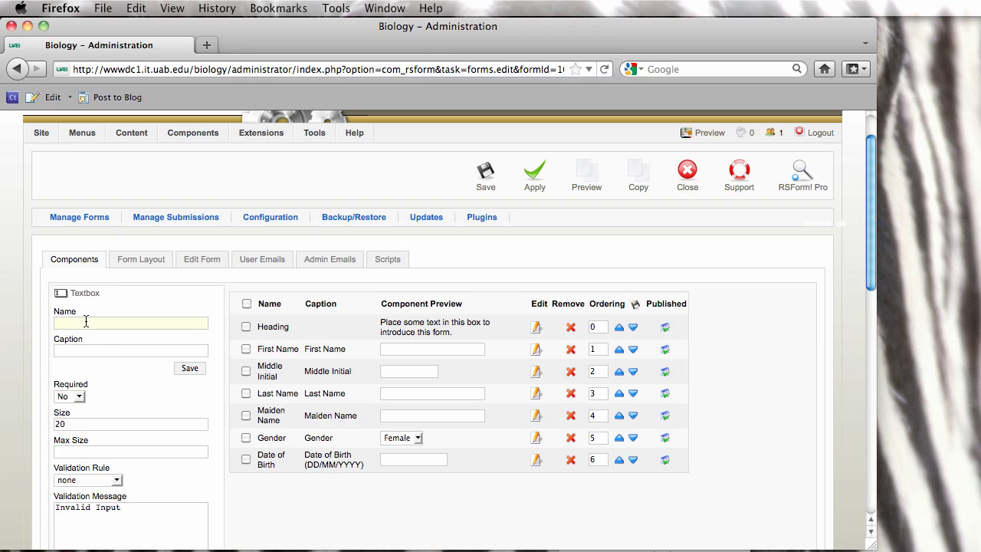
text(Home Addre)
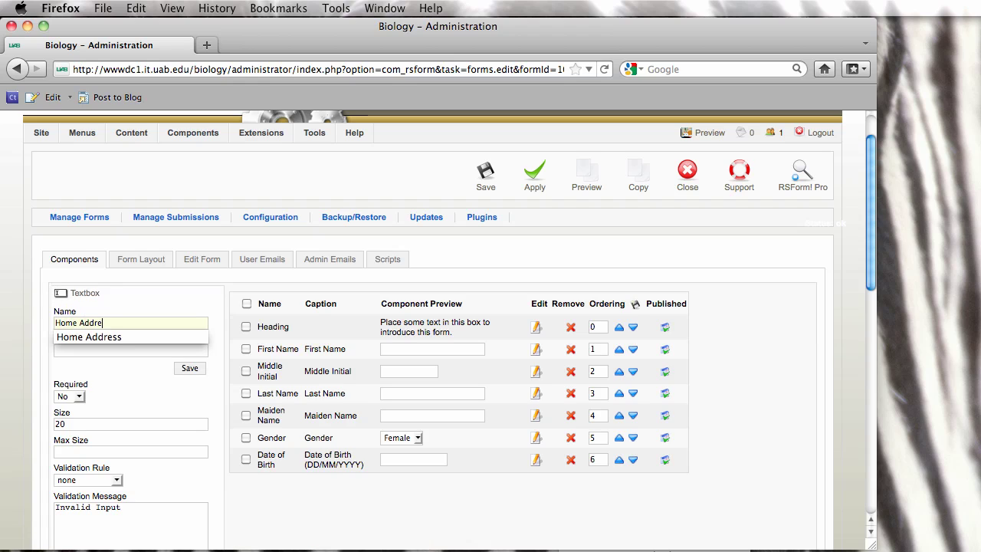
text(ss)
drag(120, 322, 3, 297)
key(super+c)
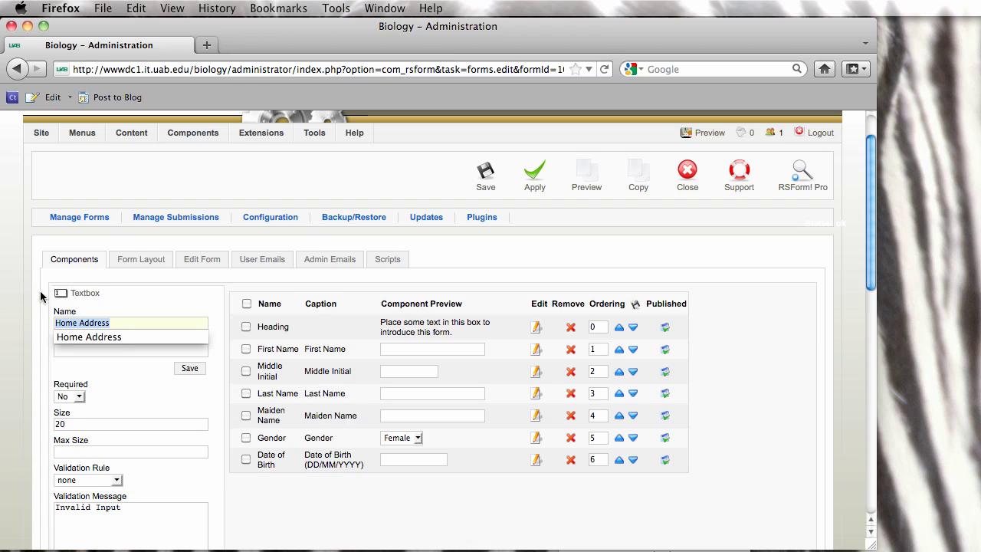
key(Tab)
key(super+v)
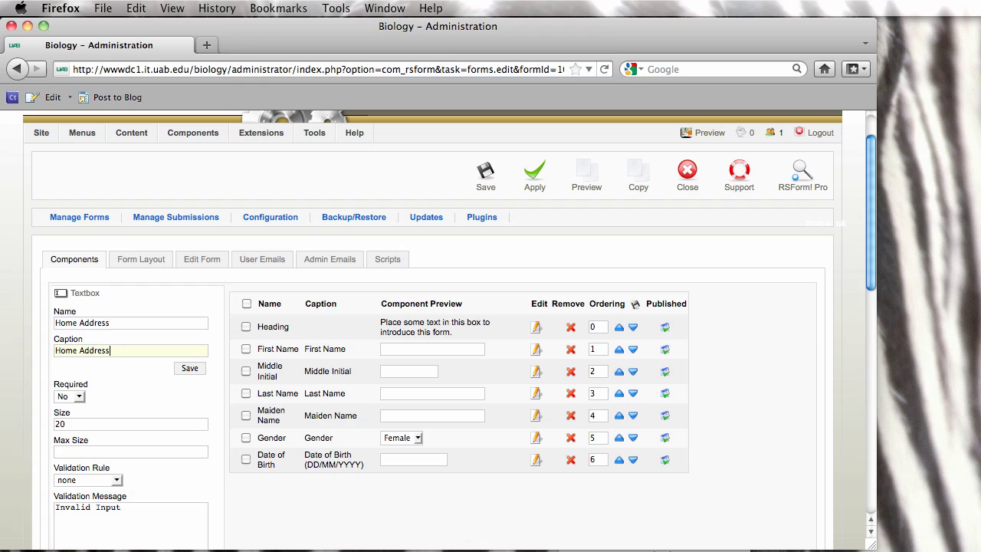
- Set the Home Address field's size to 40 and save it
click(65, 424)
drag(64, 424, 32, 420)
text(40)
scroll(254, 509, down, 1)
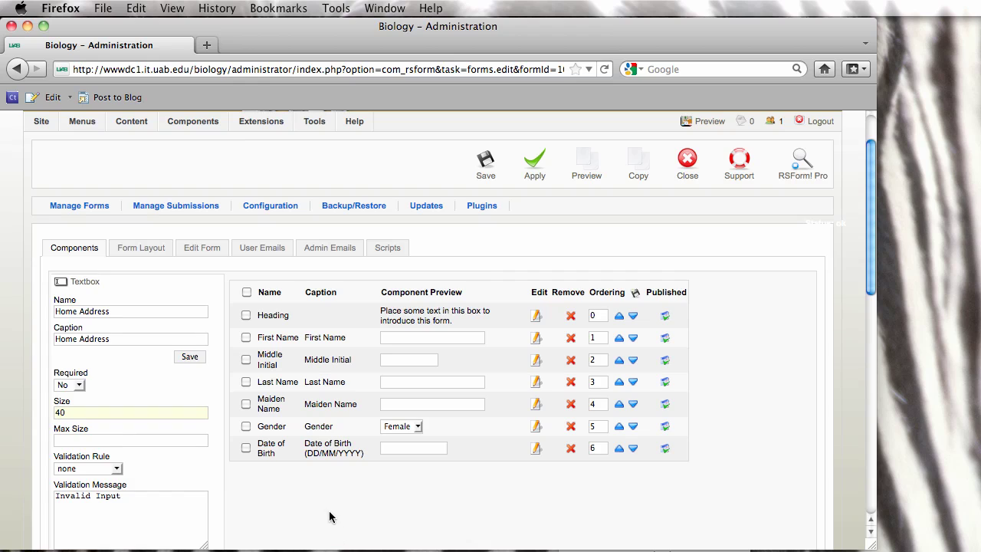
click(253, 167)
click(192, 357)
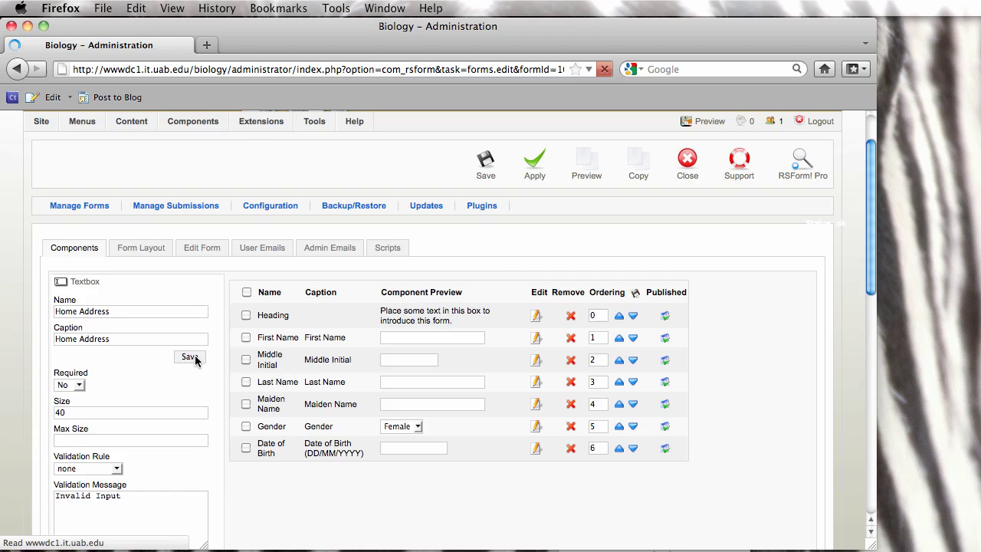
scroll(540, 362, down, 2)
scroll(540, 361, down, 2)
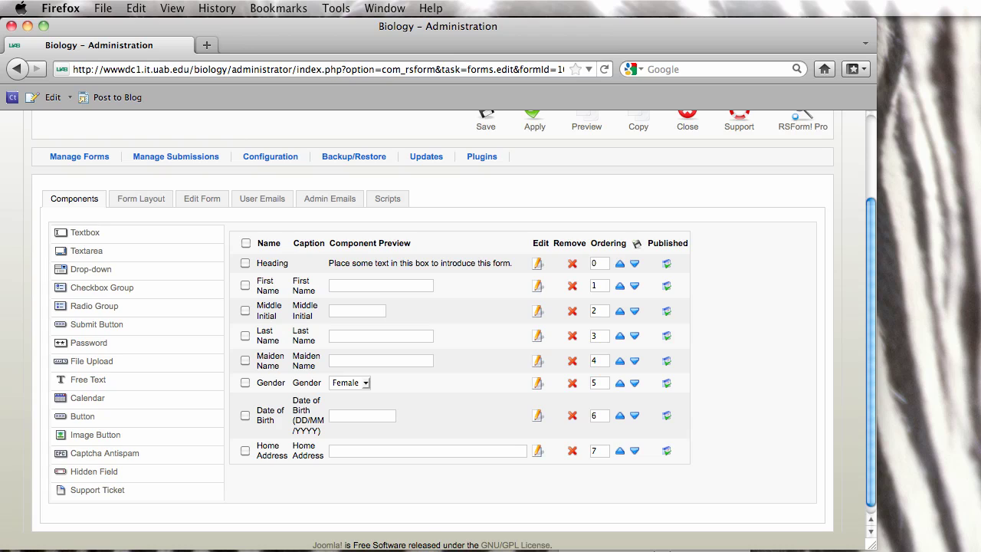
- Enter City as both the name and the caption of a new textbox
click(93, 235)
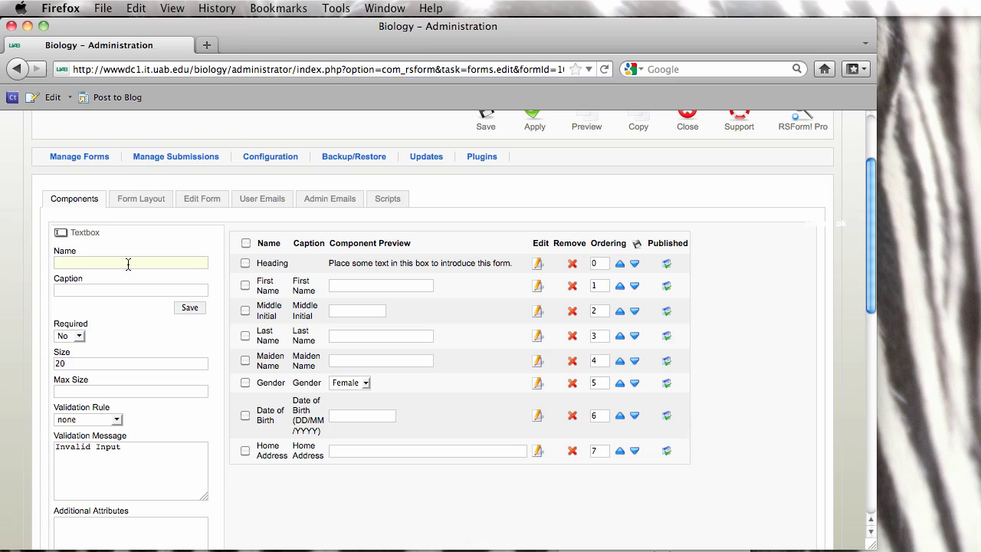
text(City)
key(Down)
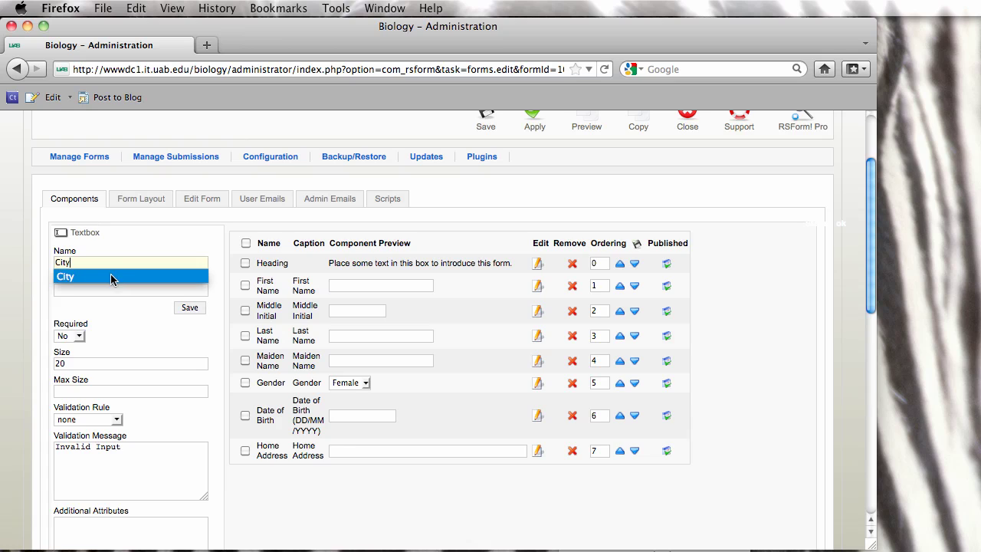
key(Return)
key(super+a)
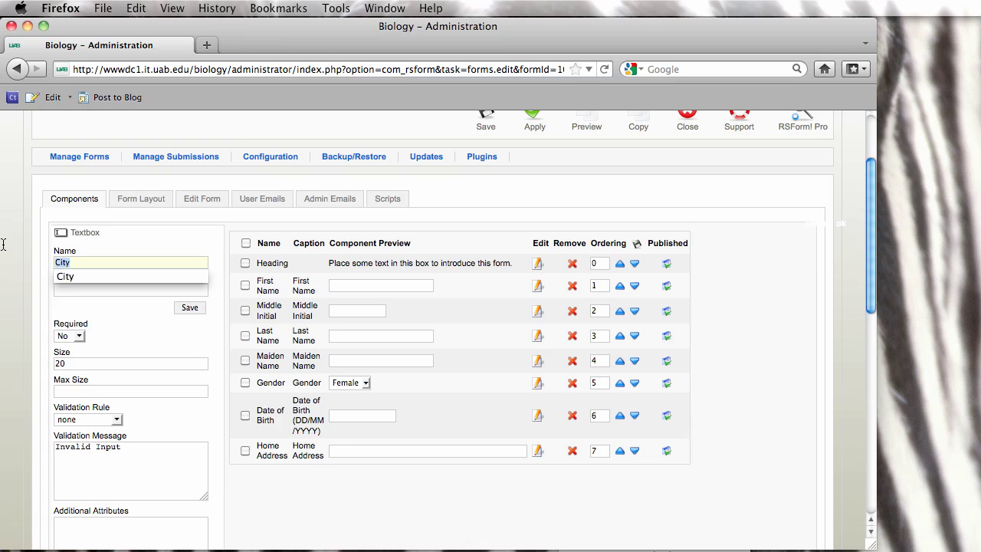
key(Tab)
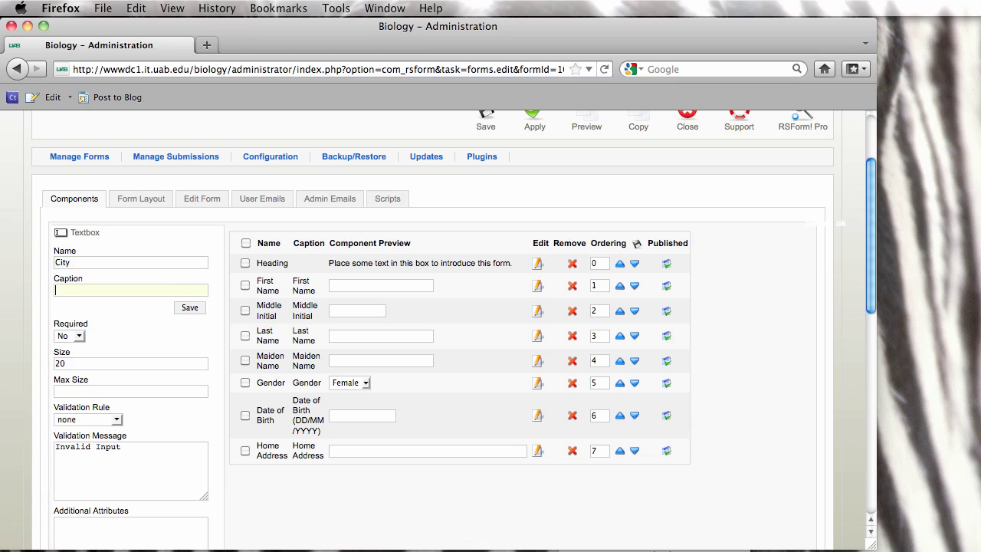
text(City)
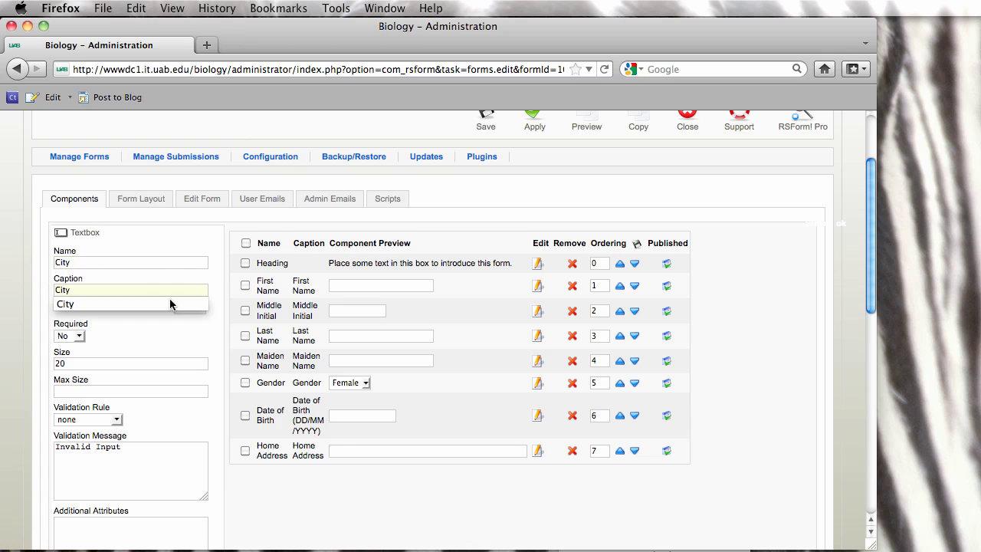
click(184, 326)
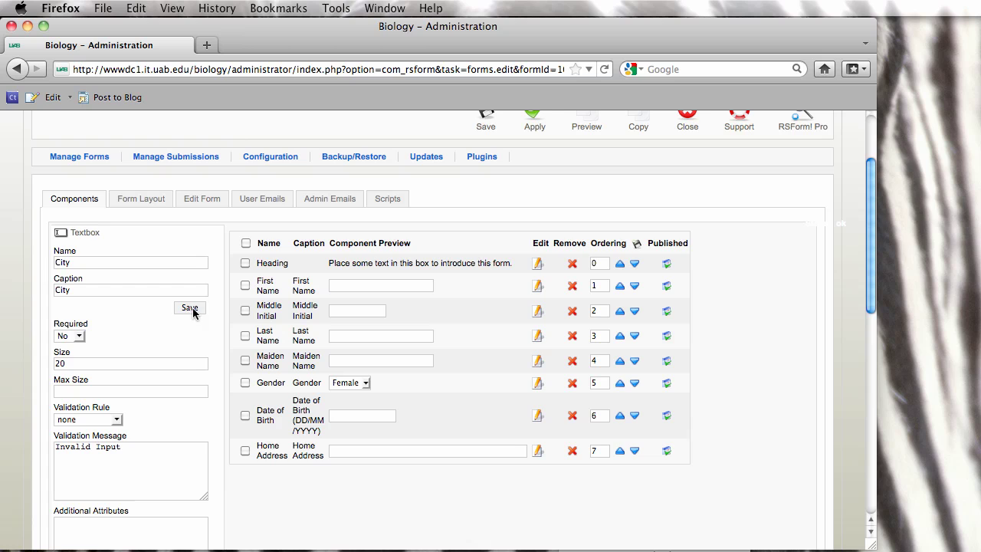
- Save the City field, then add a State text box captioned State with size 15
click(195, 309)
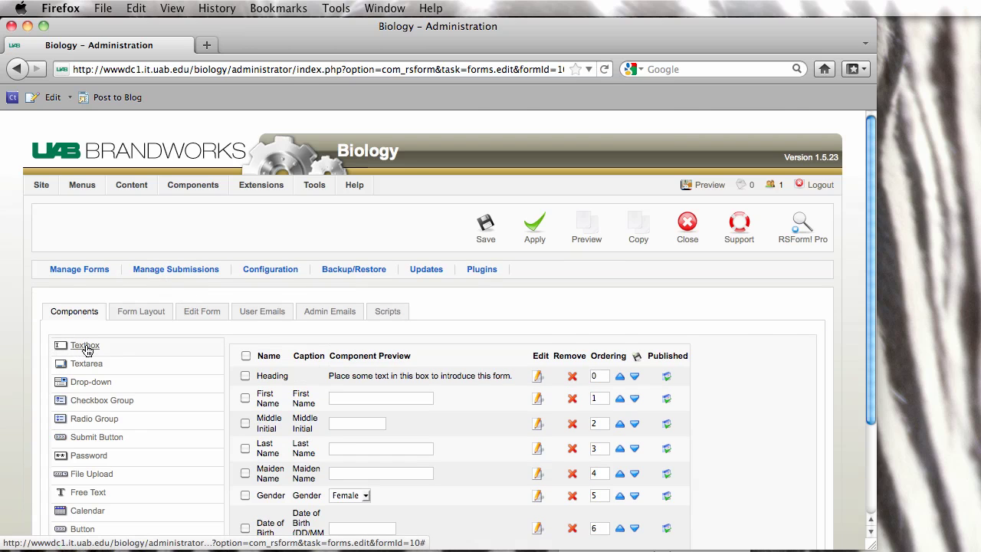
click(85, 346)
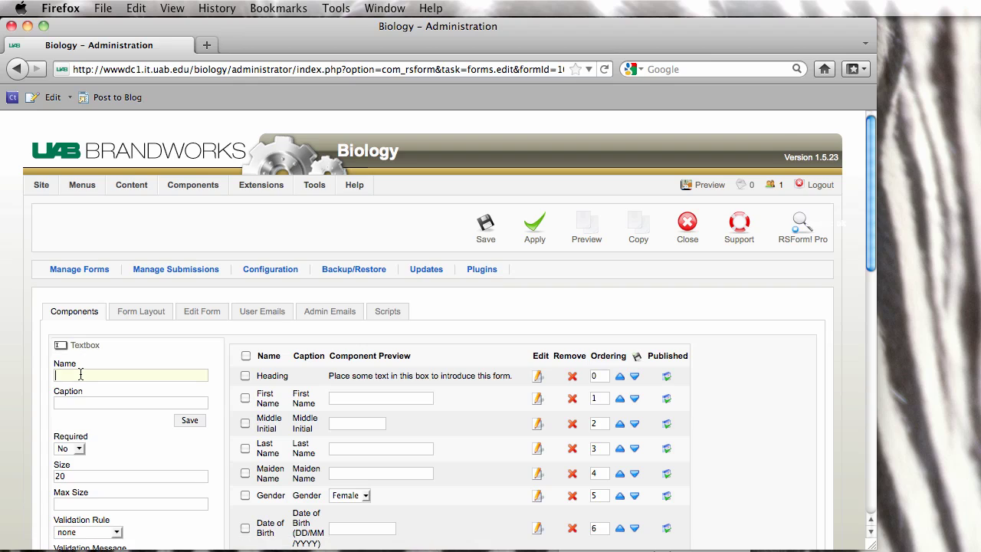
text(State)
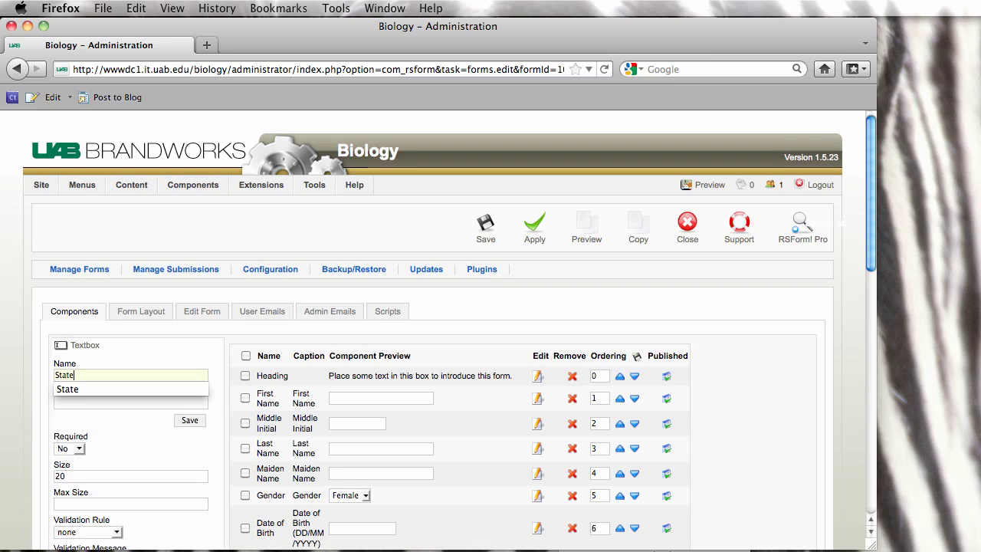
click(130, 402)
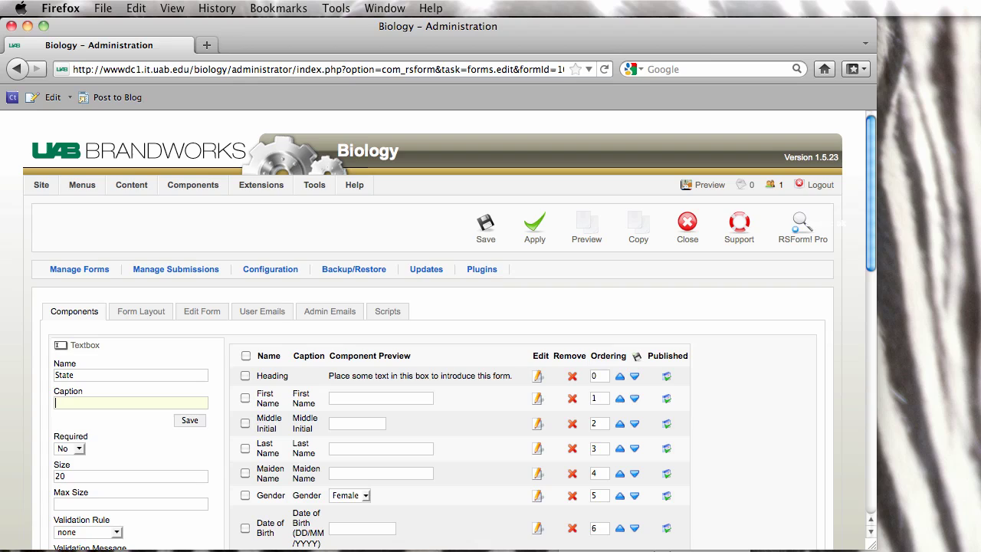
text(S)
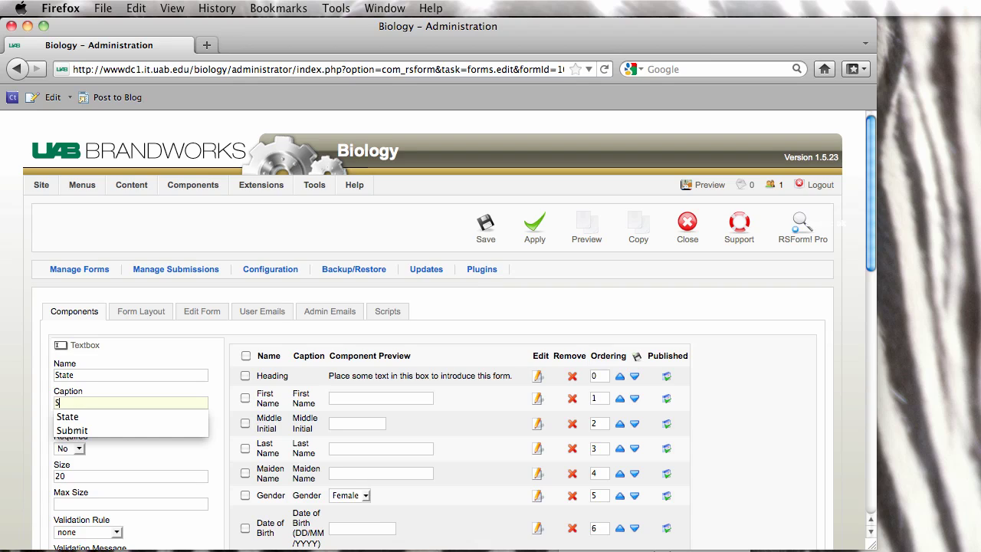
click(78, 415)
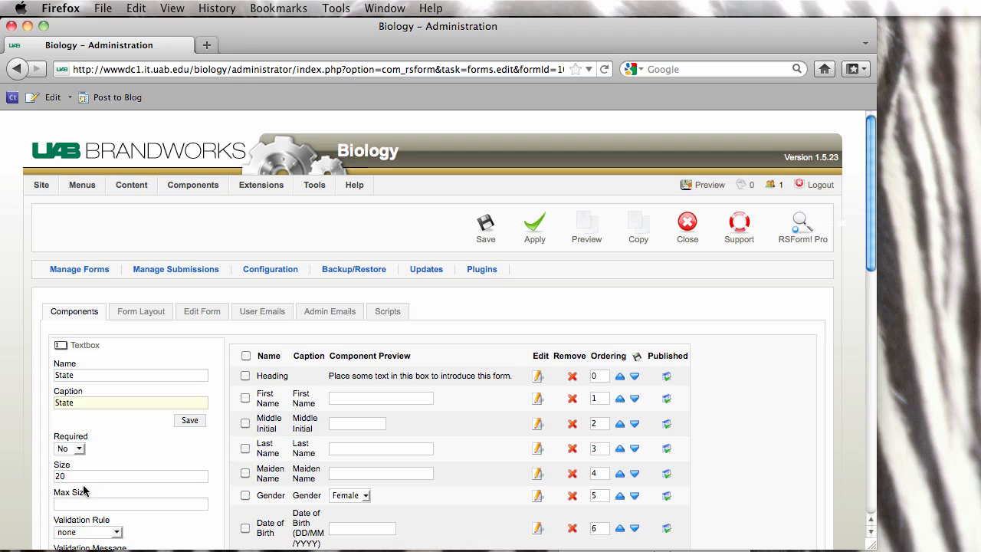
drag(71, 477, 22, 475)
text(15)
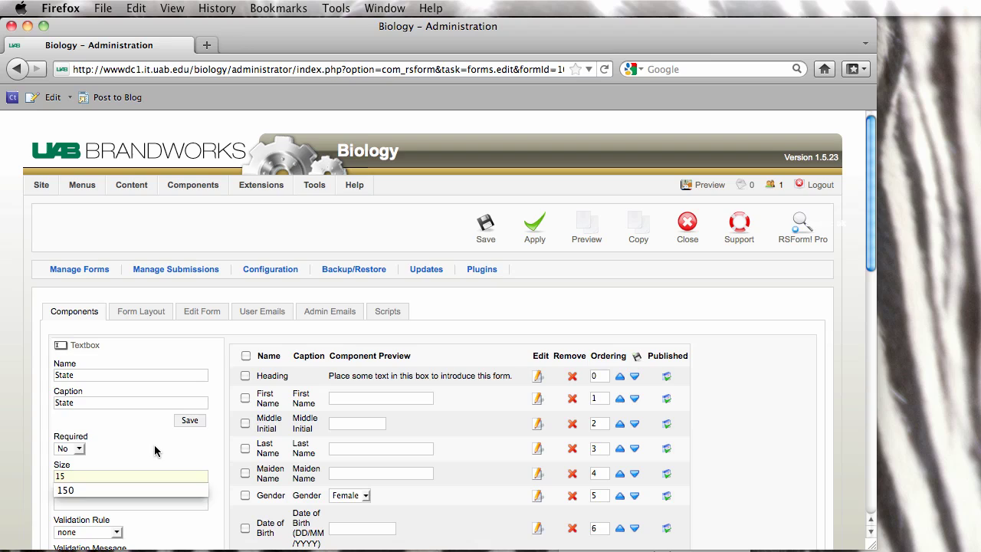
click(155, 451)
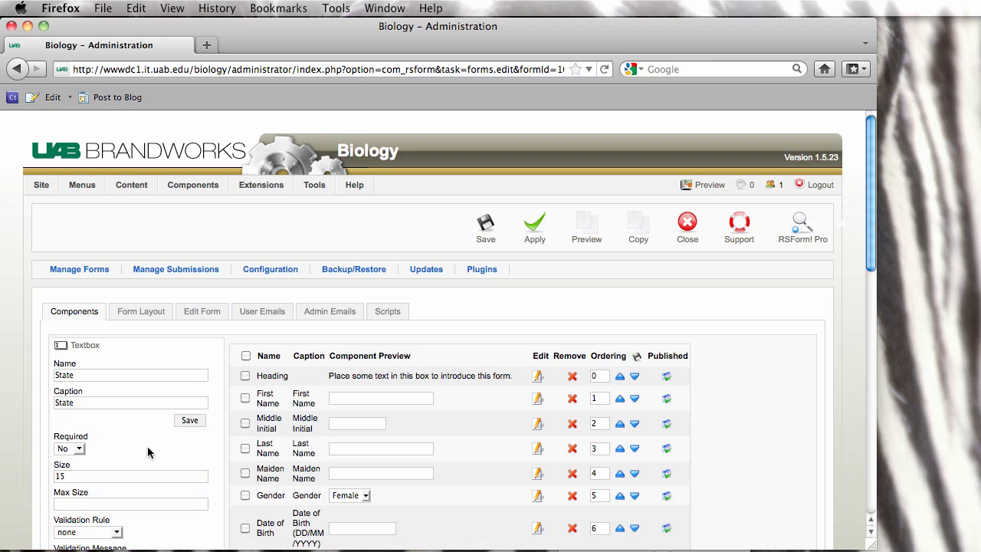
click(189, 423)
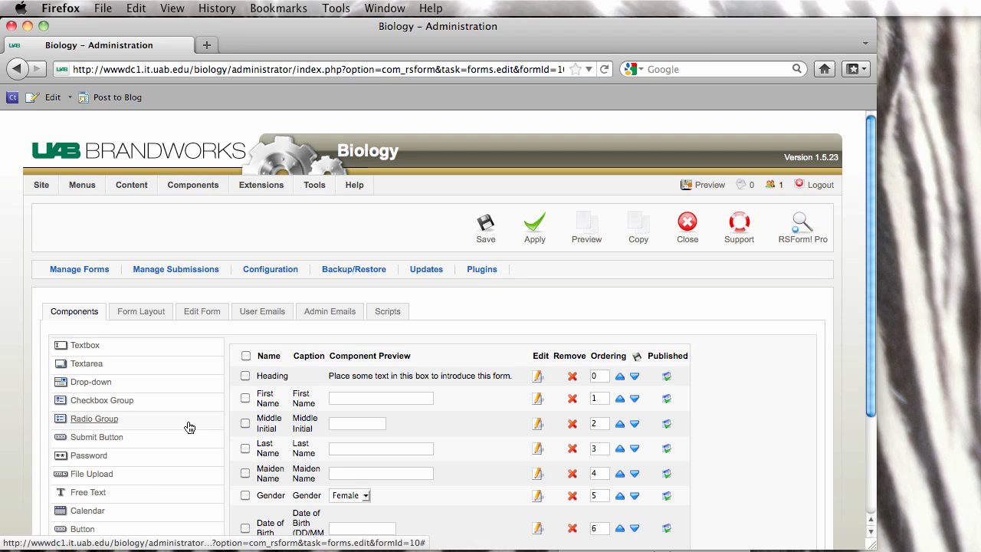
- Create a Zip text box with caption Zip and its size set to 10
scroll(187, 426, down, 2)
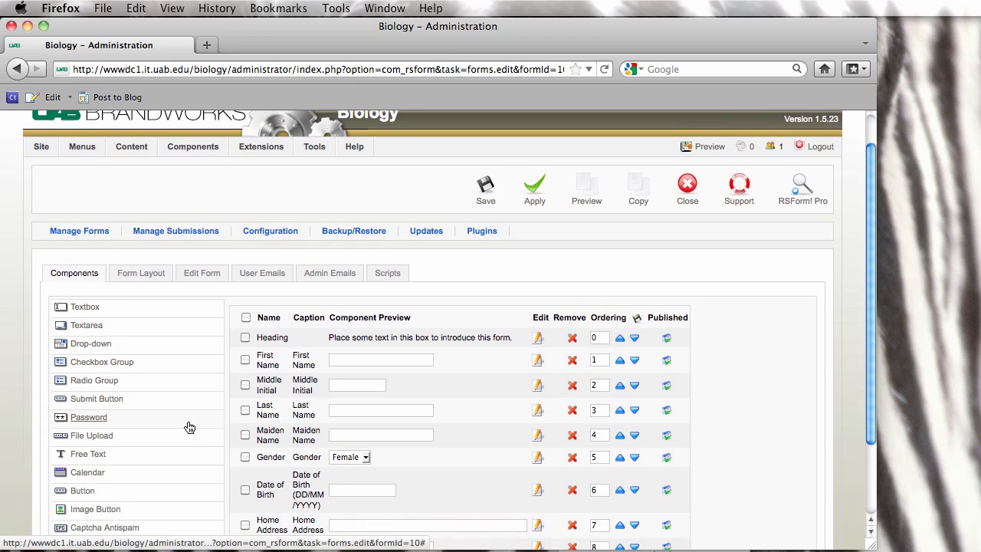
click(94, 311)
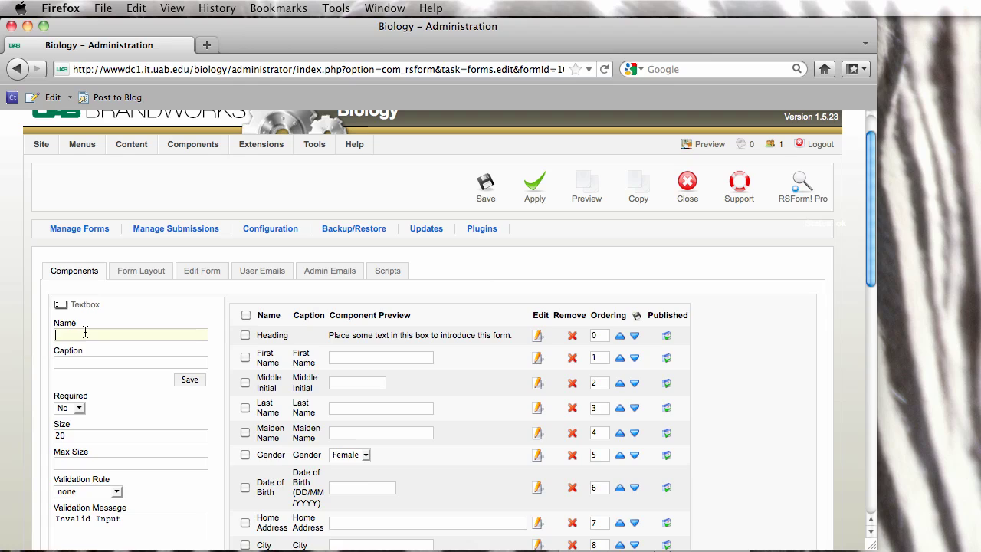
text(Zip)
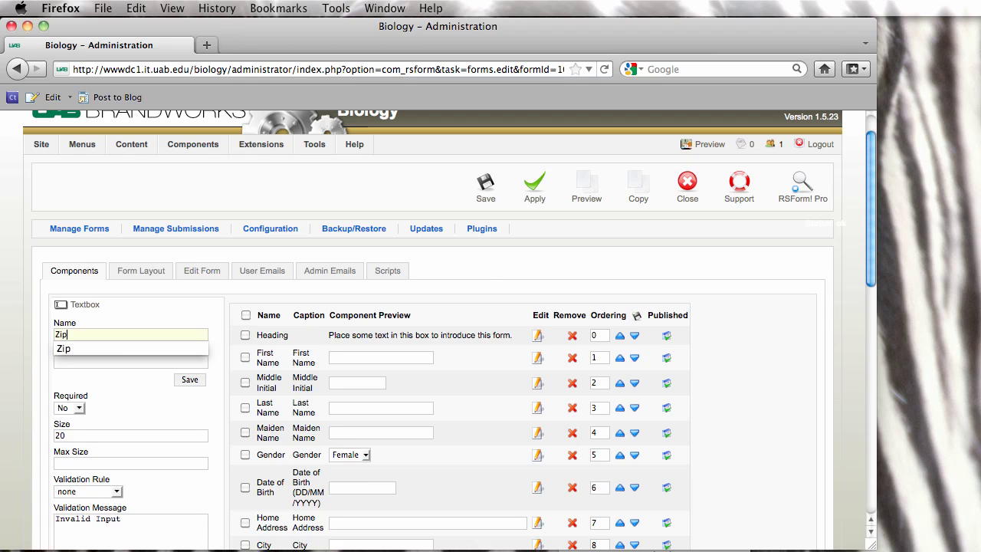
click(80, 349)
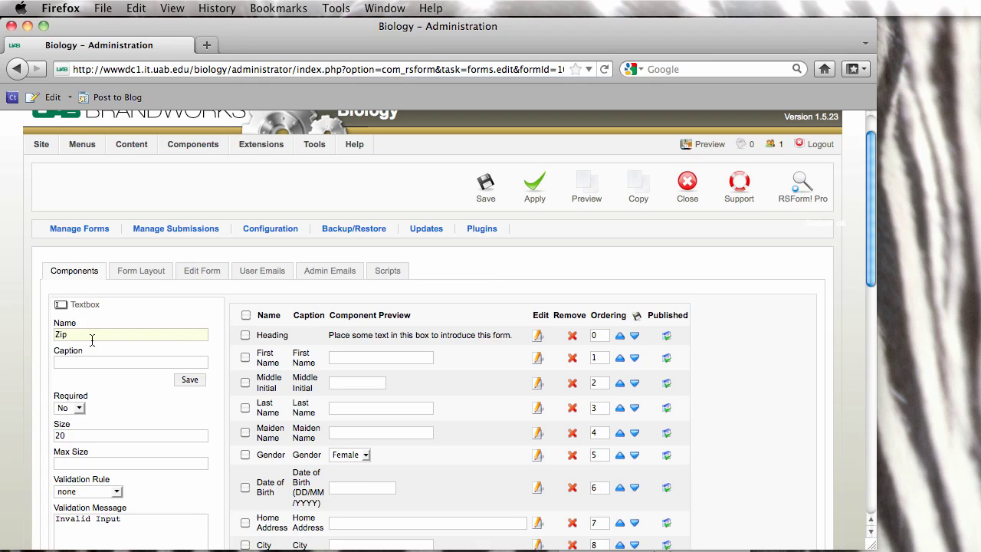
double_click(86, 334)
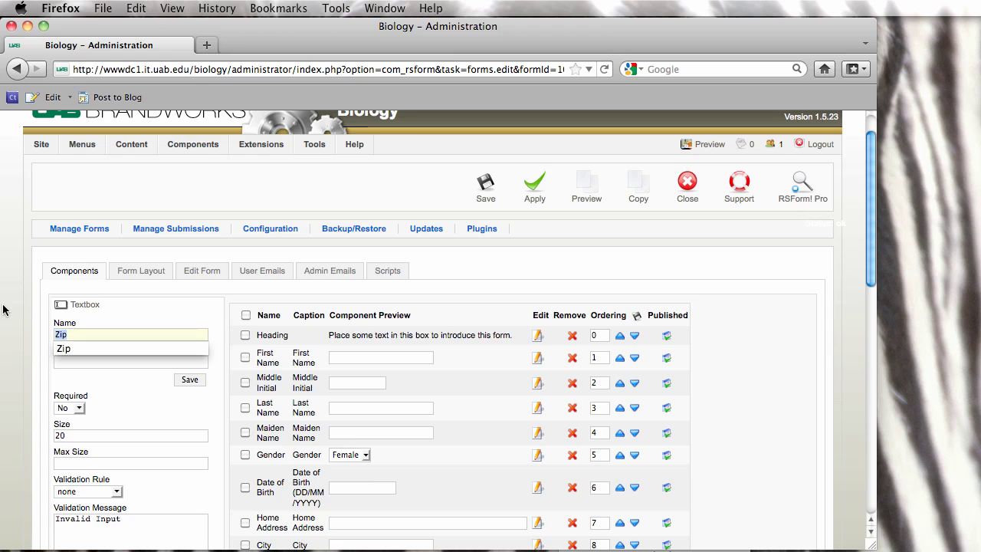
click(84, 362)
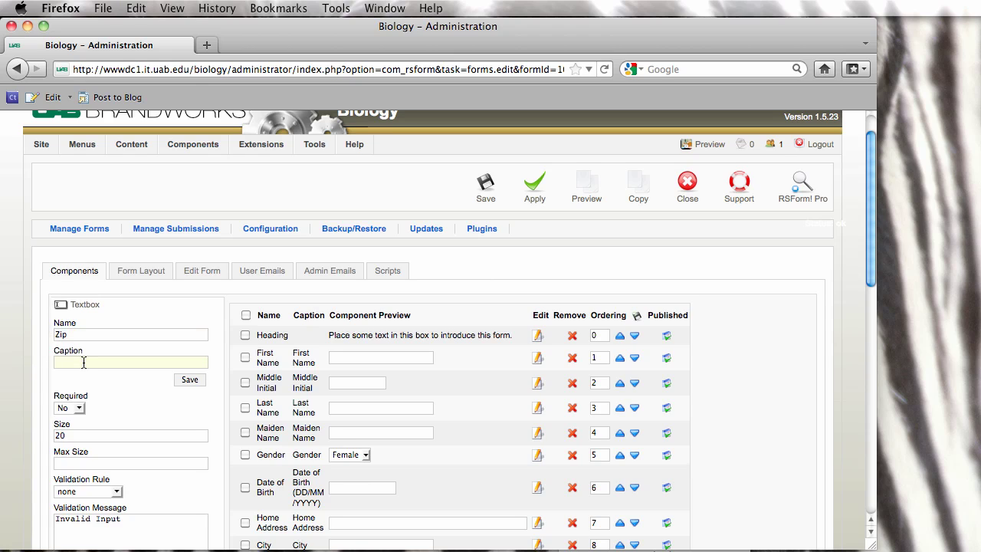
text(Zip)
click(219, 358)
key(Tab)
key(Tab)
key(Tab)
text(10)
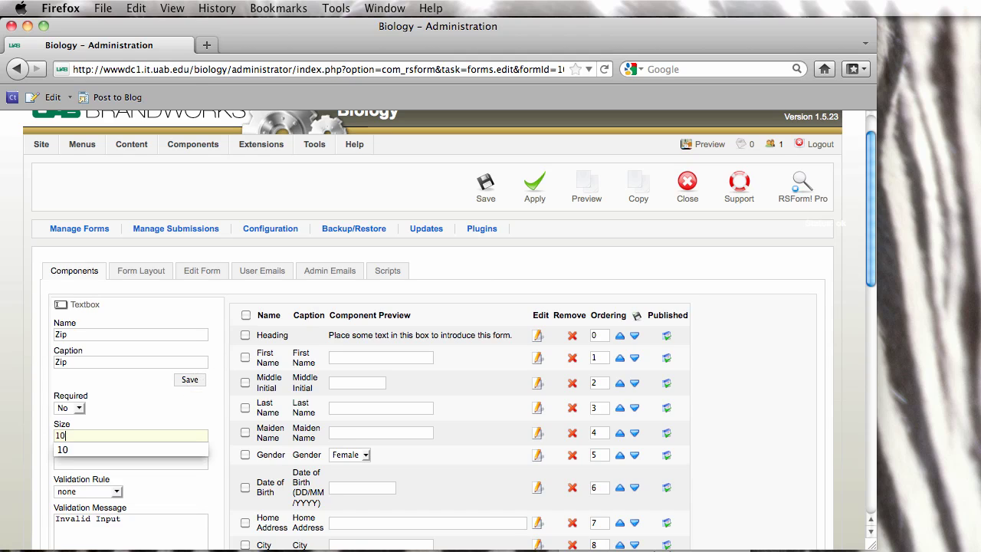
click(191, 379)
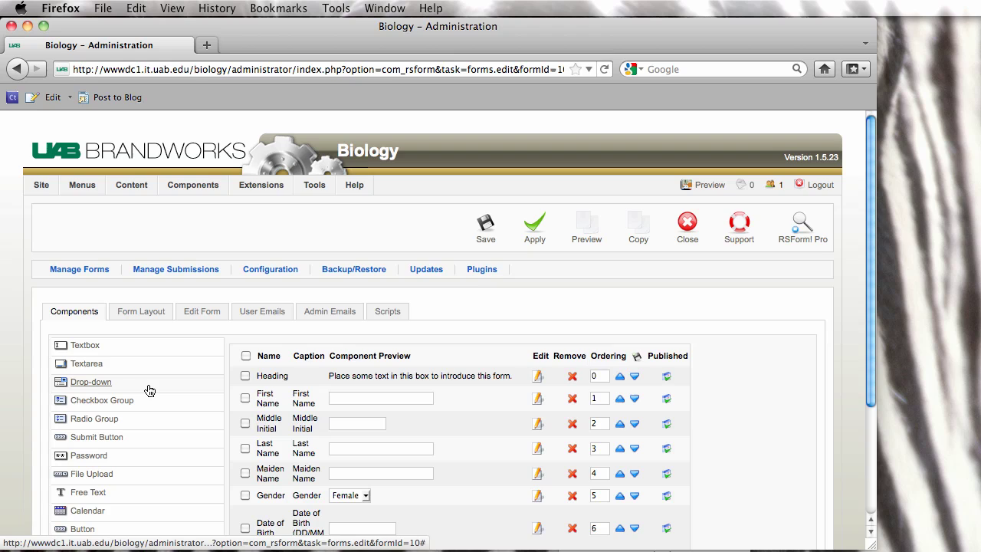
- Add a Phone text box captioned Phone, changing its size from 20 to 15
click(85, 346)
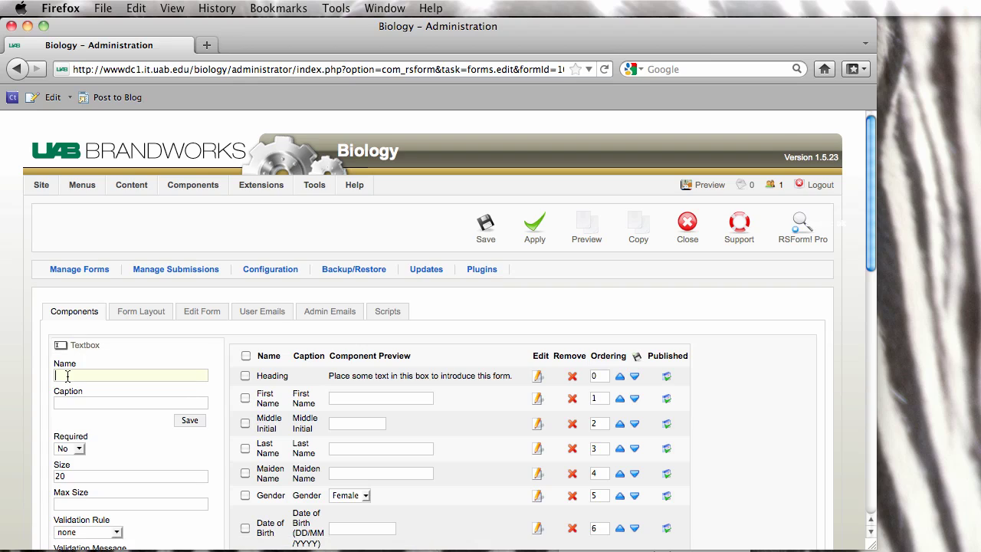
text(Phone)
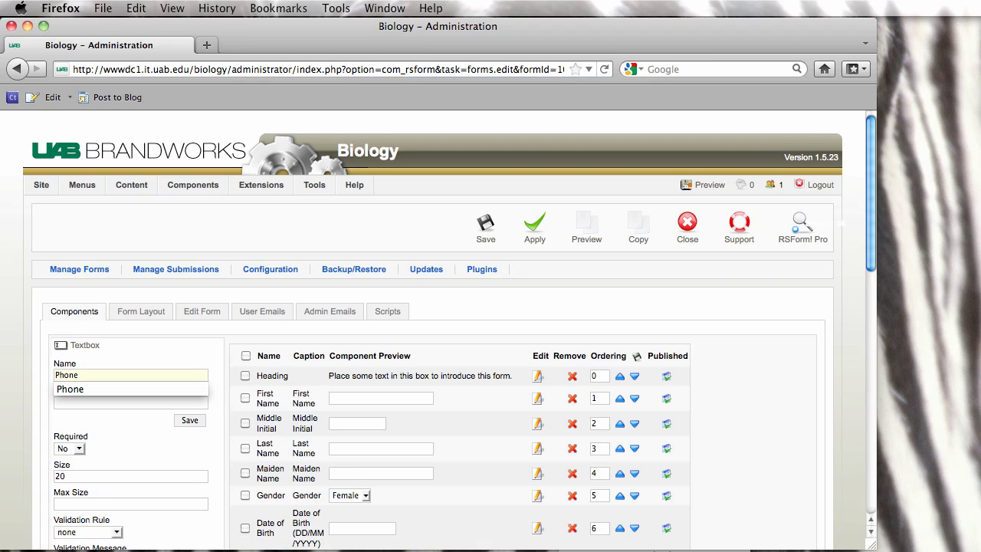
drag(81, 375, 3, 355)
click(87, 402)
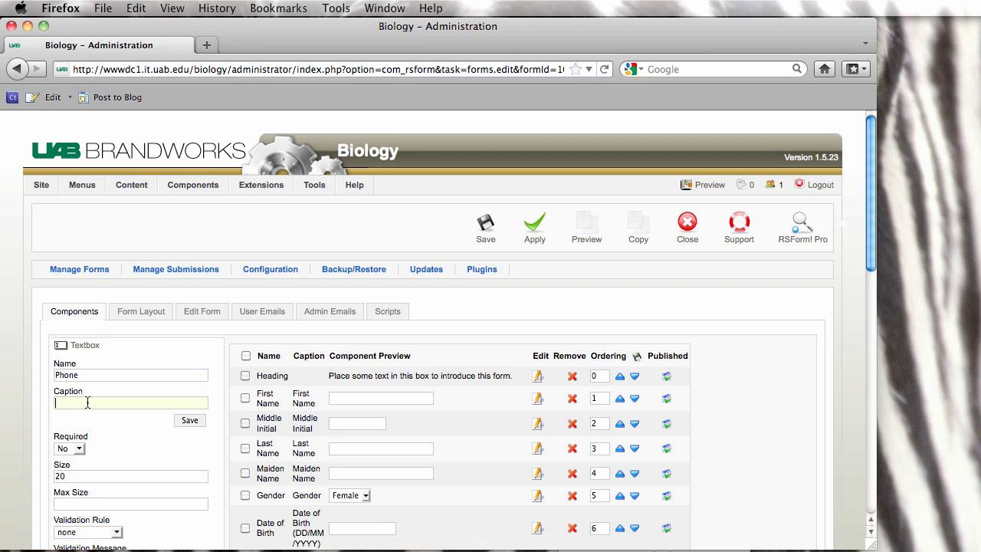
text(Phone)
key(Down)
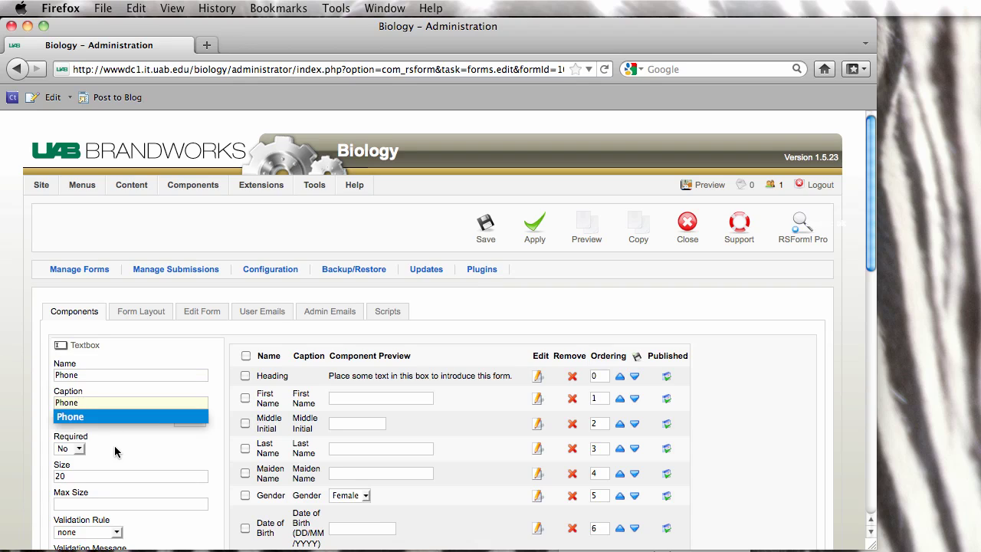
key(Return)
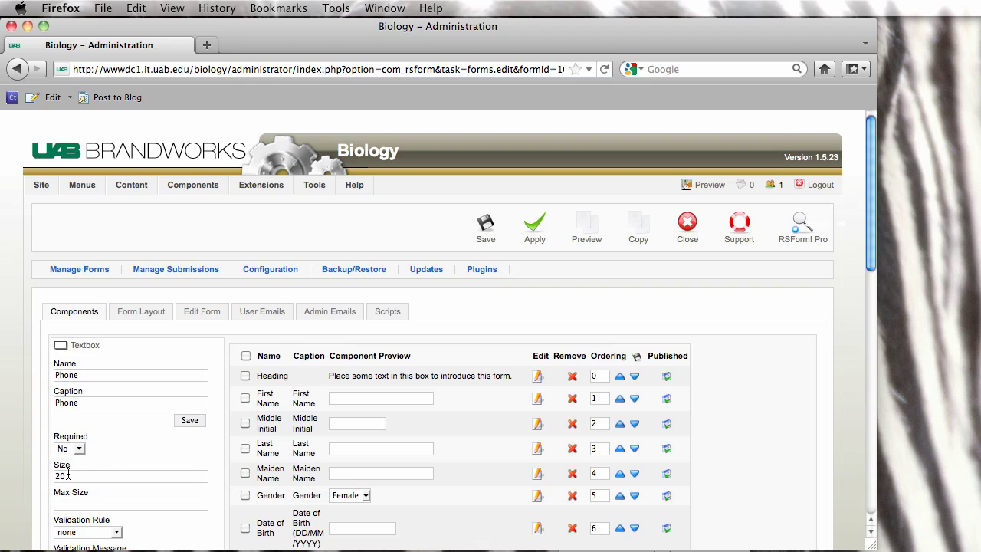
drag(70, 476, 3, 459)
text(15)
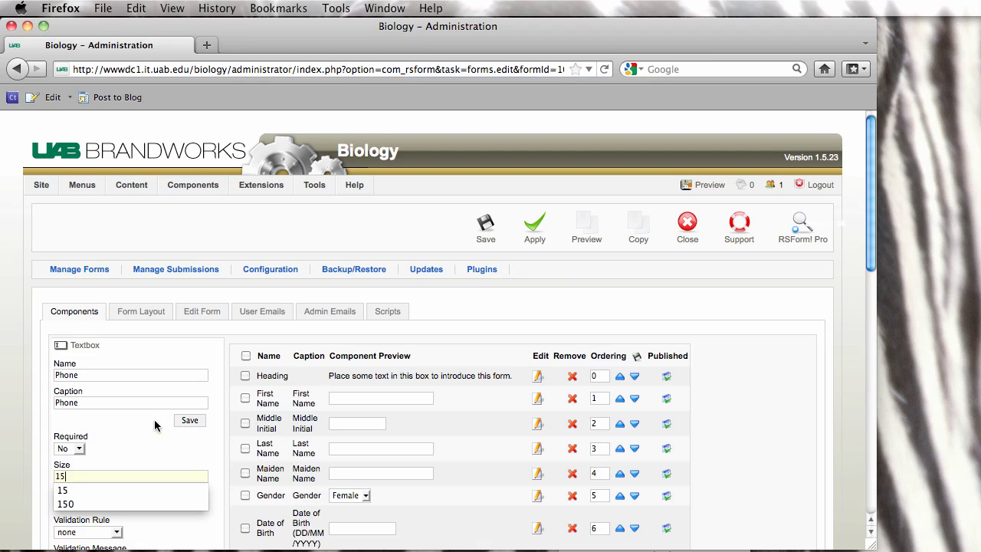
click(150, 433)
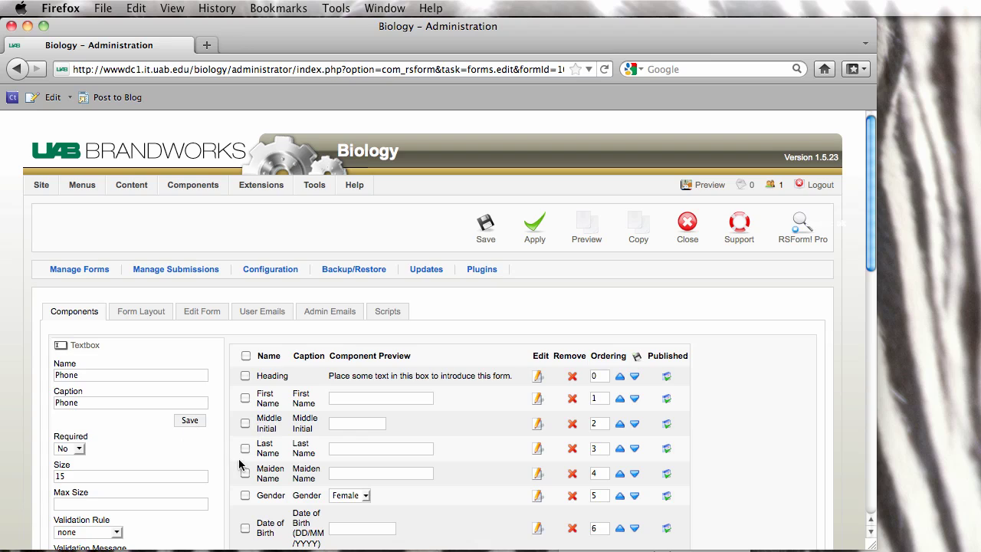
click(197, 421)
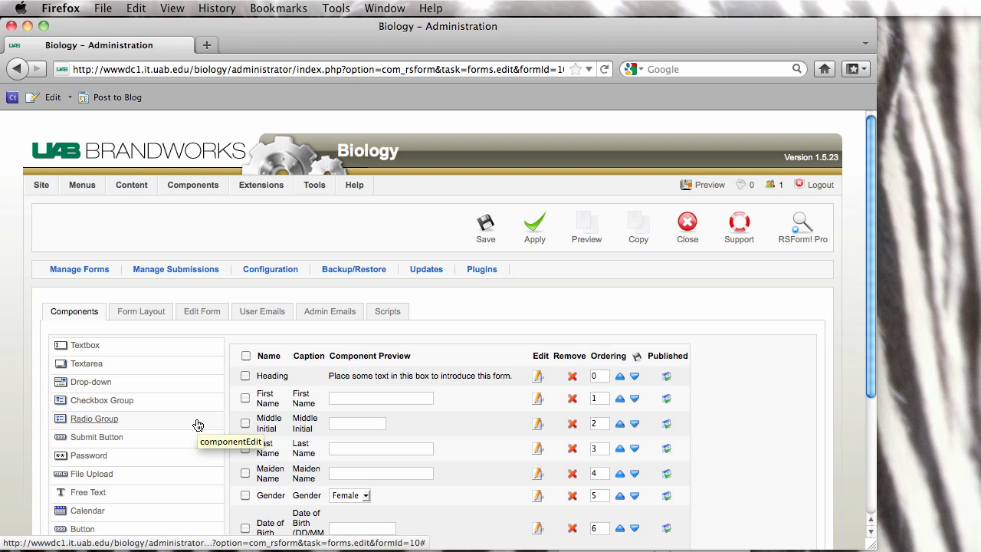
- Add an Email text box named and captioned Email at the default size 20
click(86, 347)
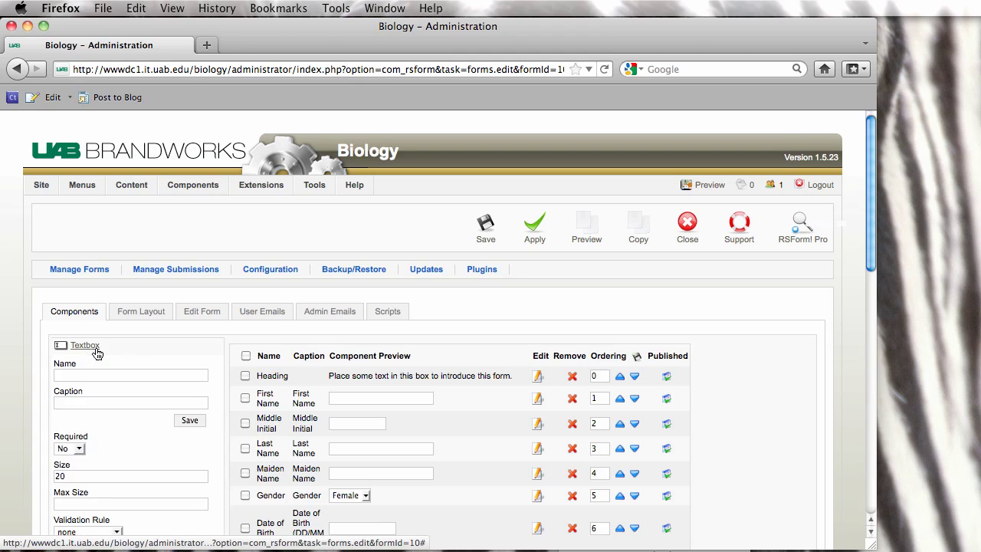
text(Email)
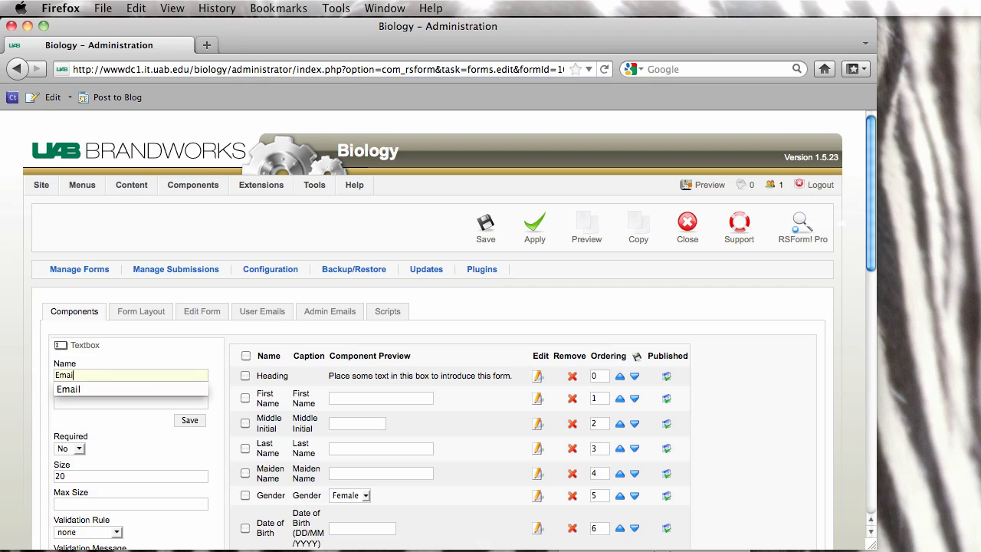
drag(104, 374, 3, 351)
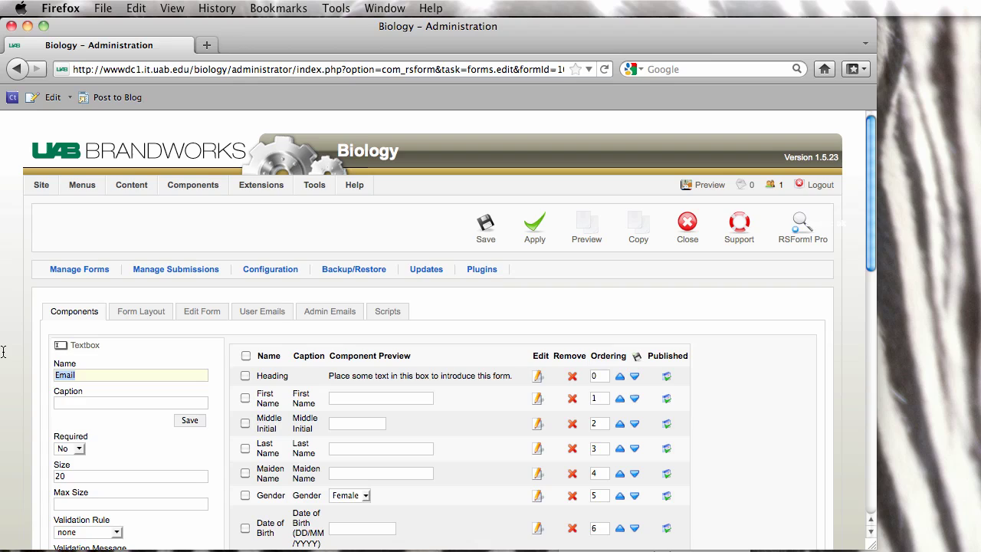
click(78, 402)
text(Email)
click(188, 423)
click(188, 423)
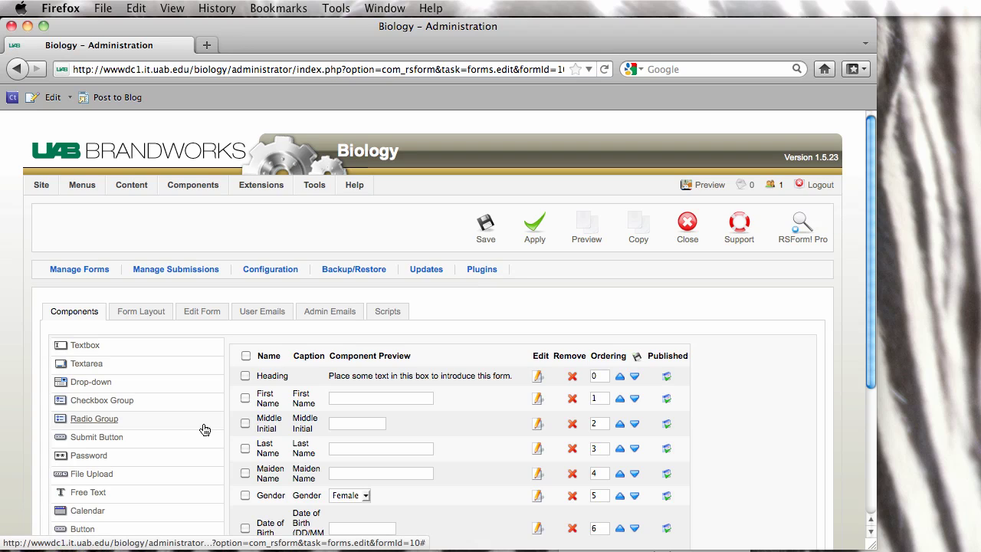
- Add a 'Date of UAB Graduation' text box with the matching caption taken from autocomplete
click(86, 346)
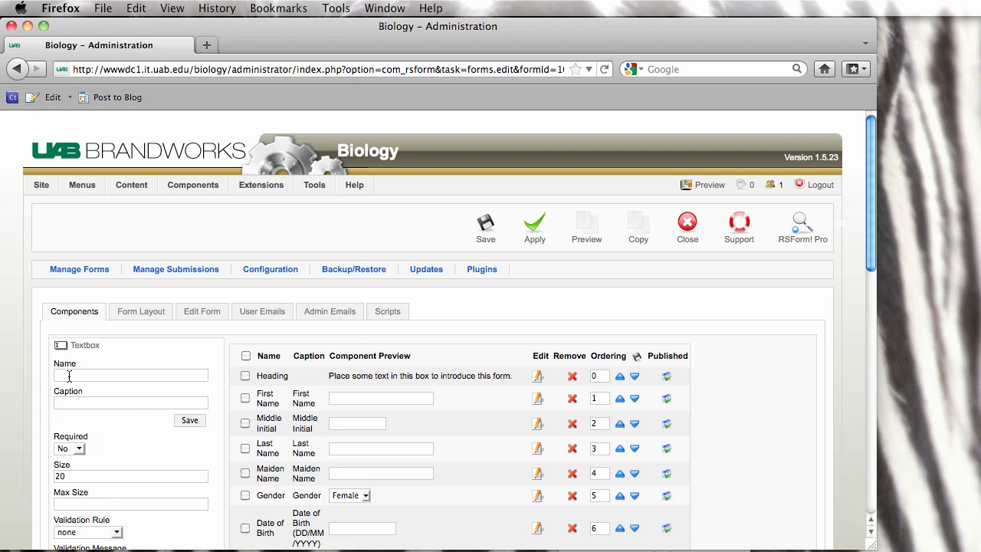
click(69, 375)
text(D)
click(84, 417)
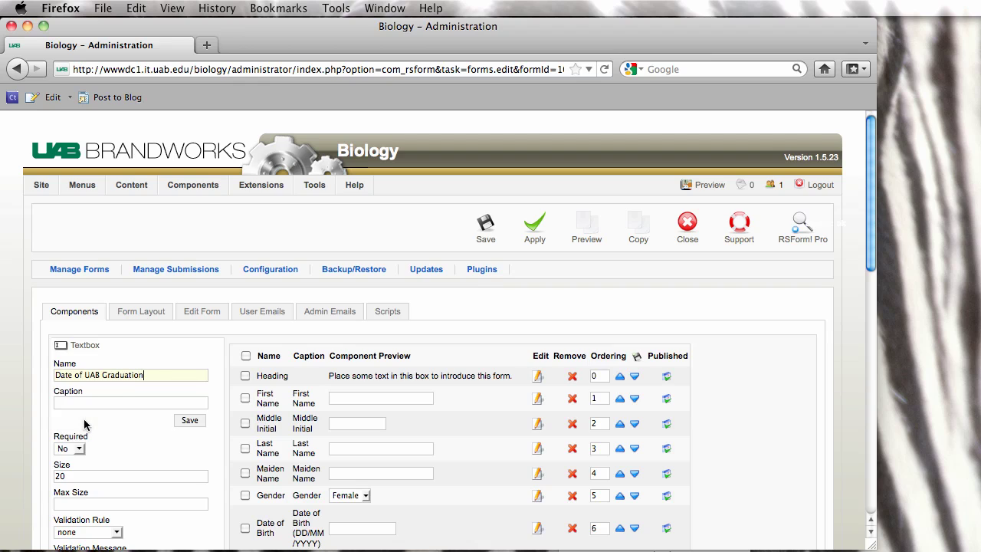
double_click(146, 375)
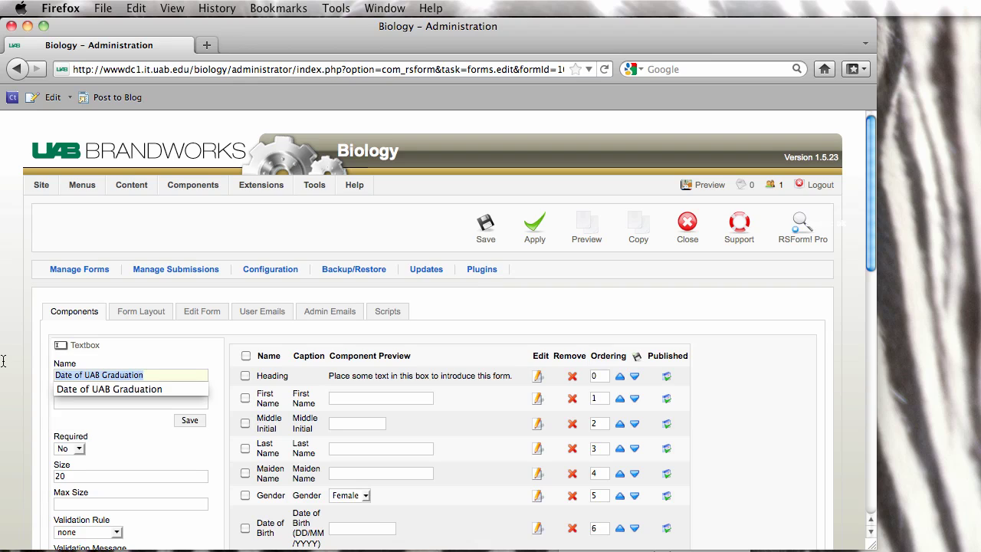
click(63, 404)
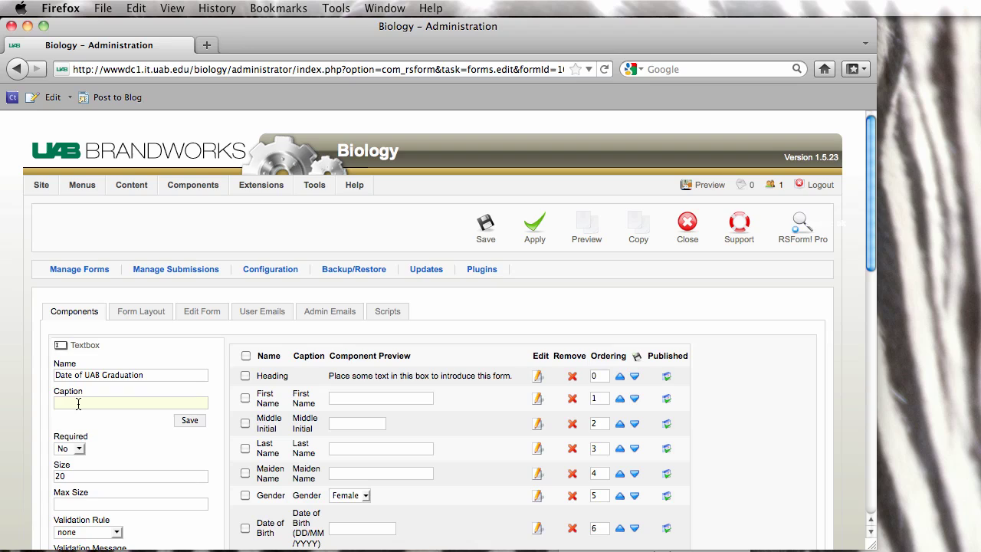
double_click(78, 404)
key(Down)
click(180, 435)
click(189, 420)
scroll(165, 427, down, 5)
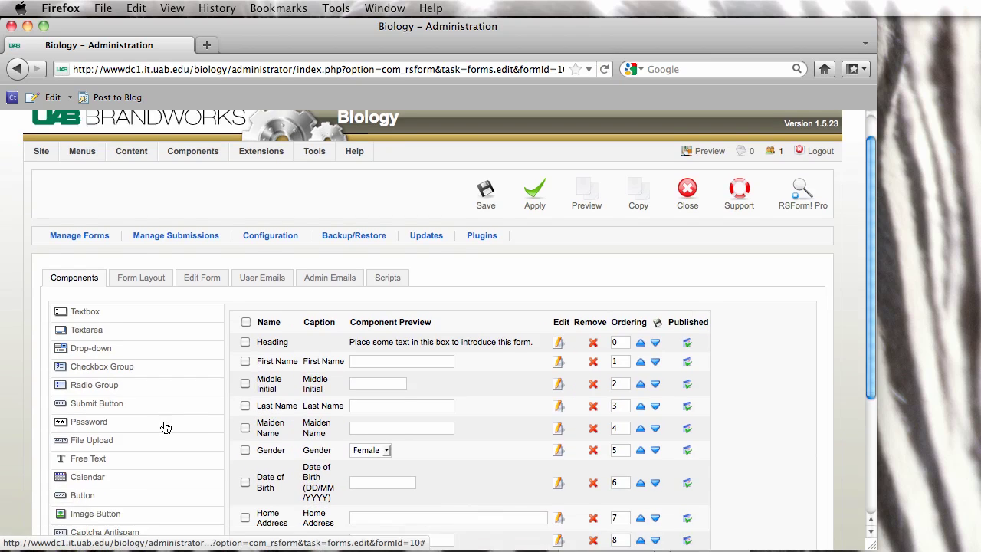
scroll(164, 423, up, 1)
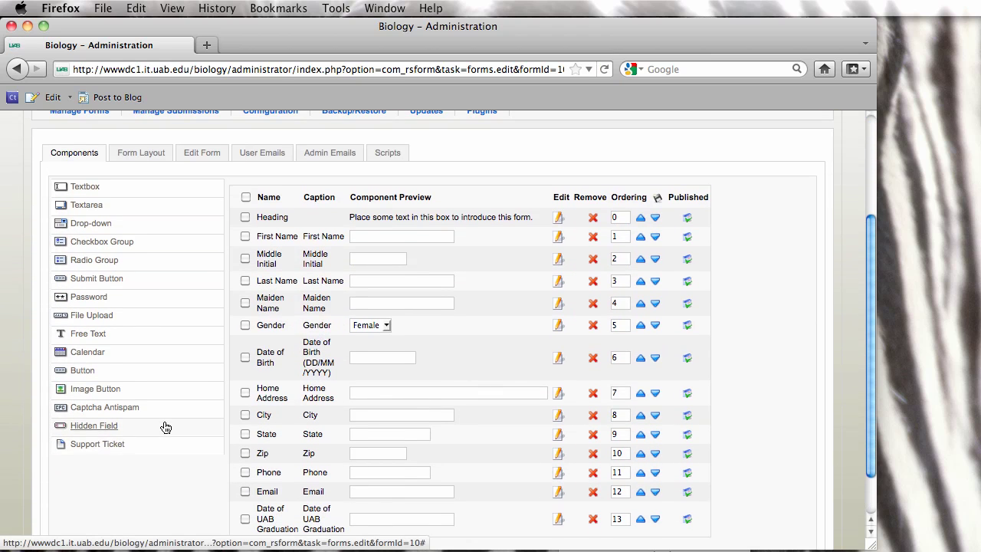
scroll(165, 428, up, 4)
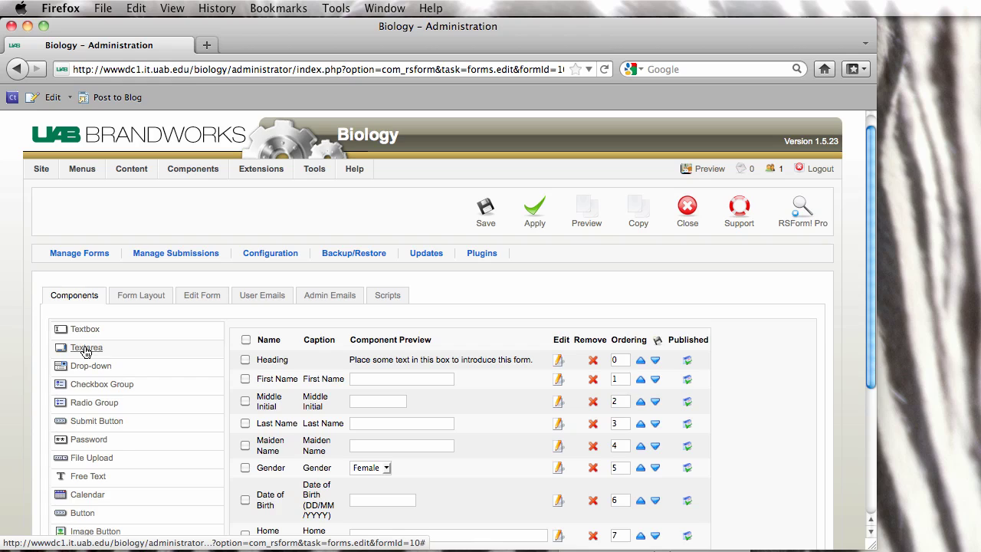
- Add a textarea named 'Graduate or Professional Degree Institution', pasting that name in as its caption
click(86, 349)
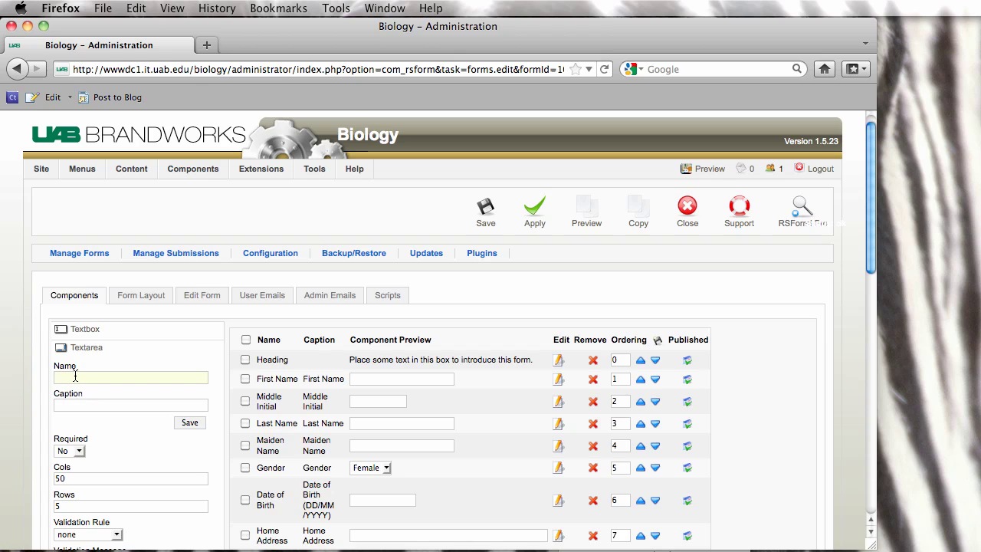
text(G)
click(88, 405)
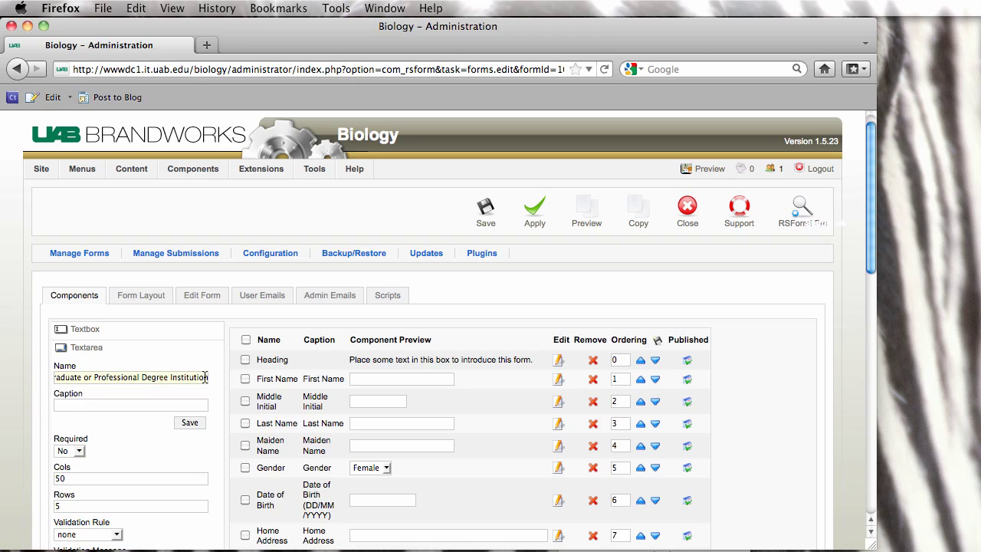
drag(204, 377, 3, 373)
key(super+c)
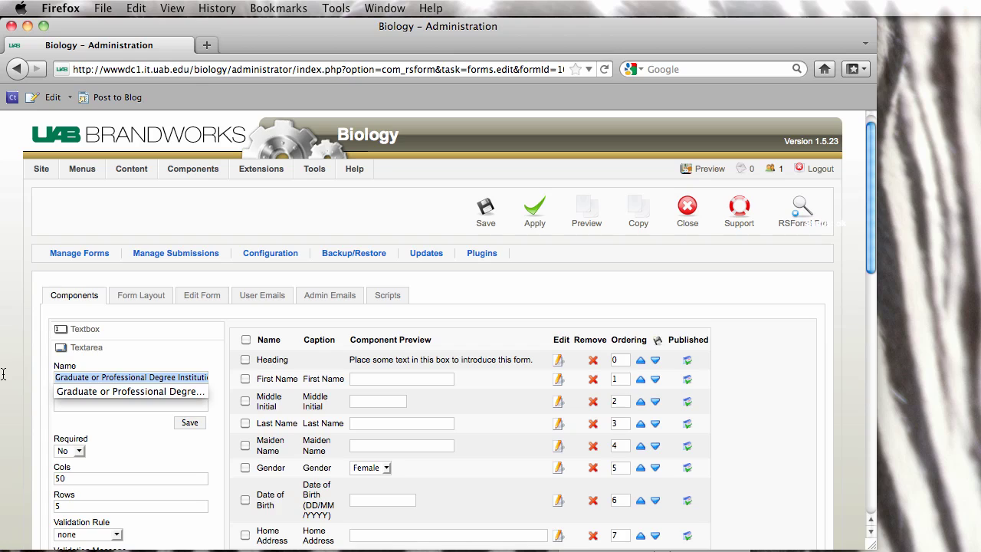
click(82, 404)
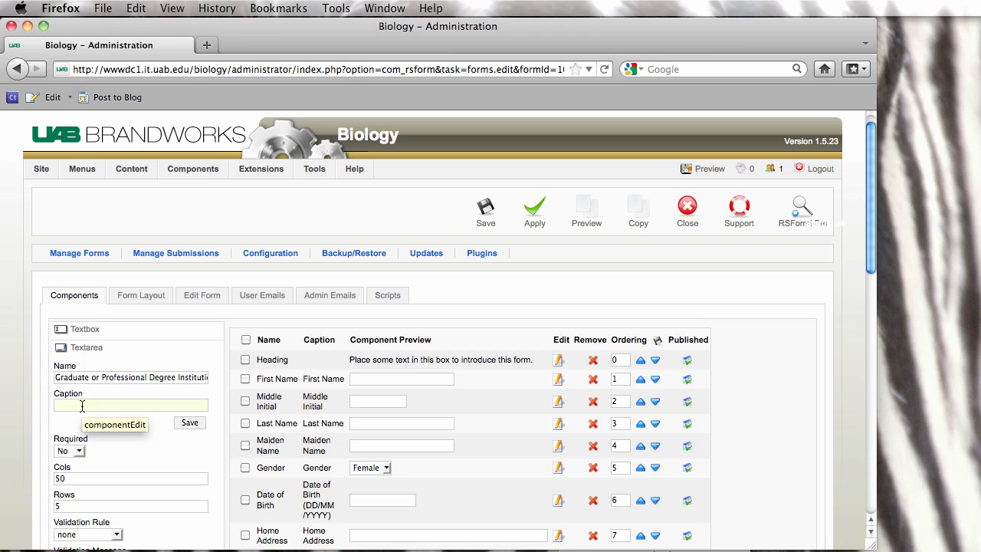
key(super+v)
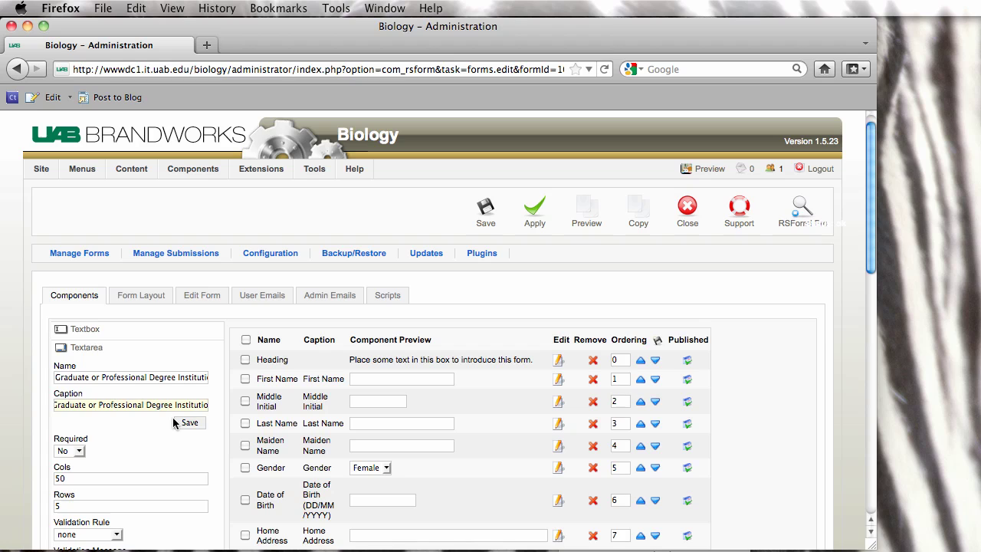
scroll(146, 439, down, 1)
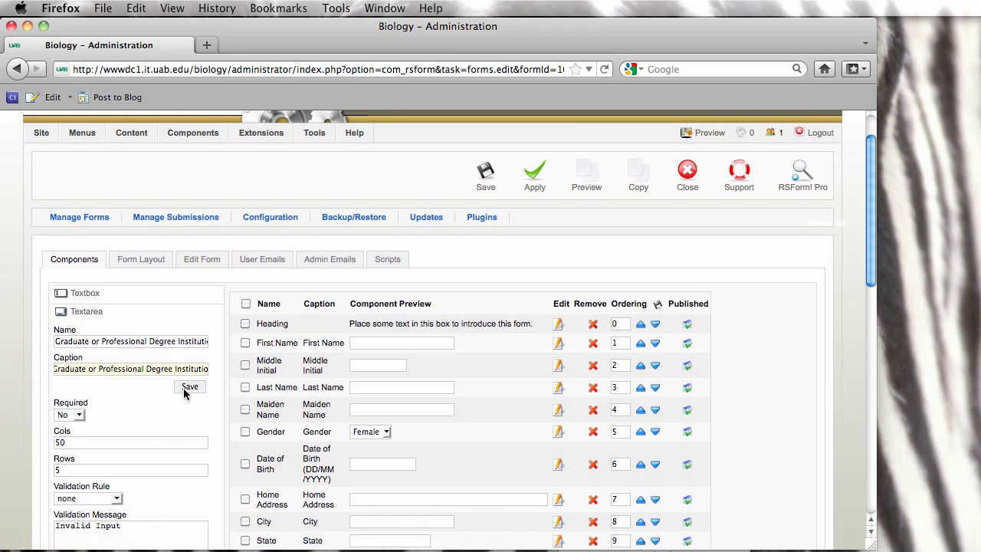
scroll(206, 453, down, 1)
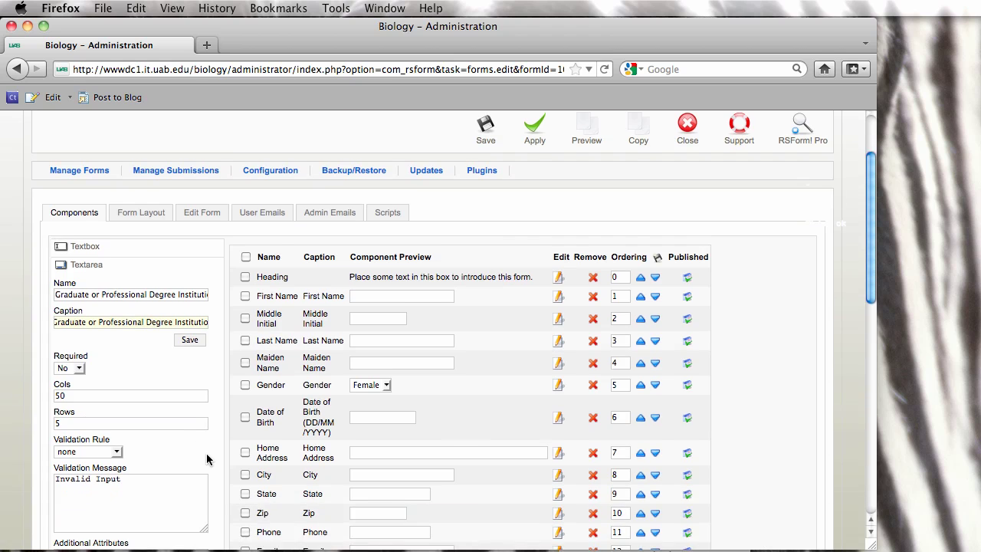
scroll(207, 459, down, 5)
scroll(207, 455, up, 7)
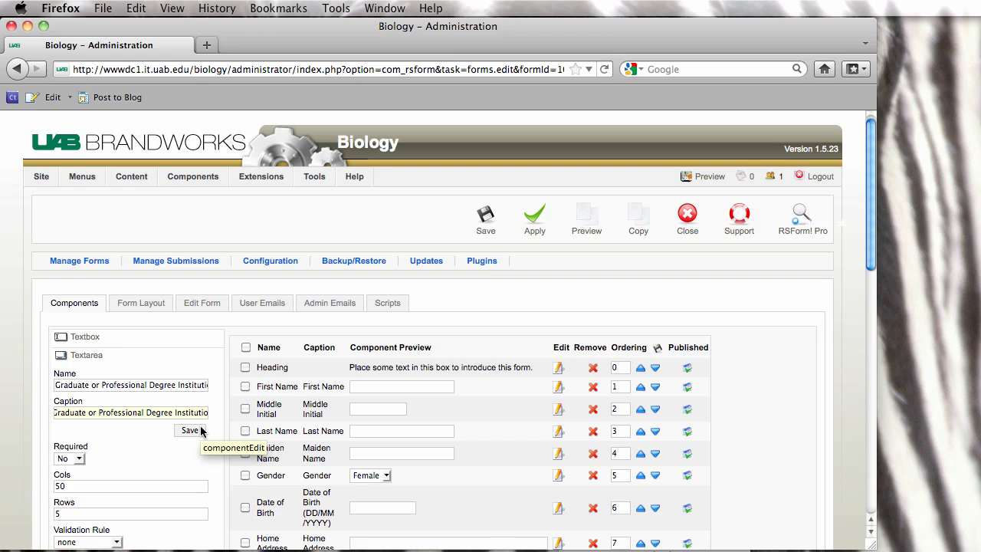
click(192, 431)
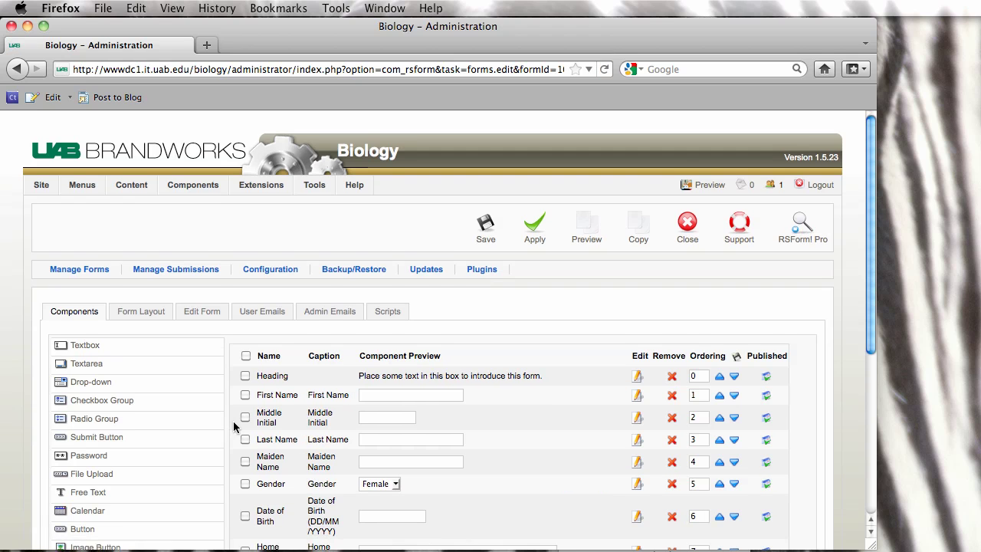
- Edit the row-14 field and append the missing 'n' so the caption ends 'Institution'
scroll(234, 427, down, 7)
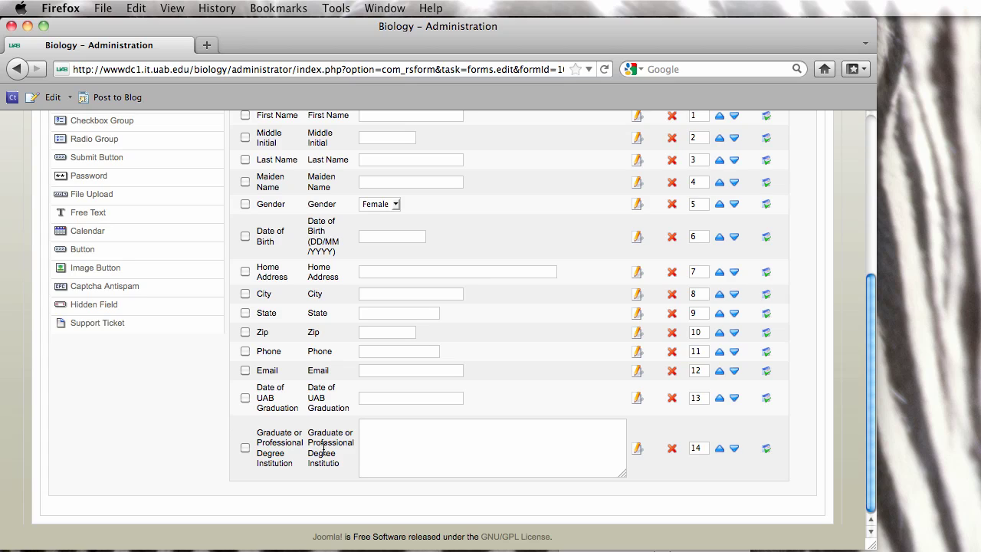
click(637, 450)
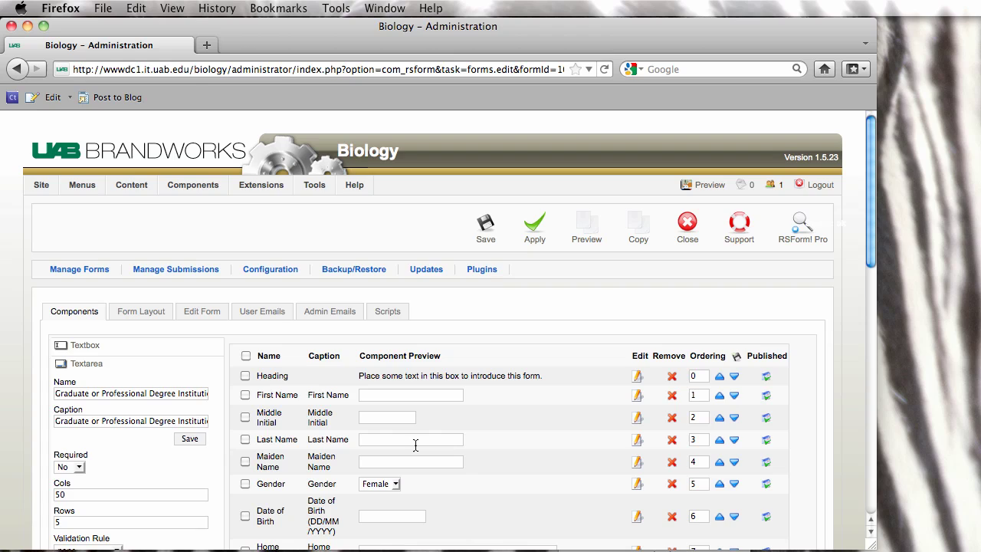
drag(167, 423, 247, 420)
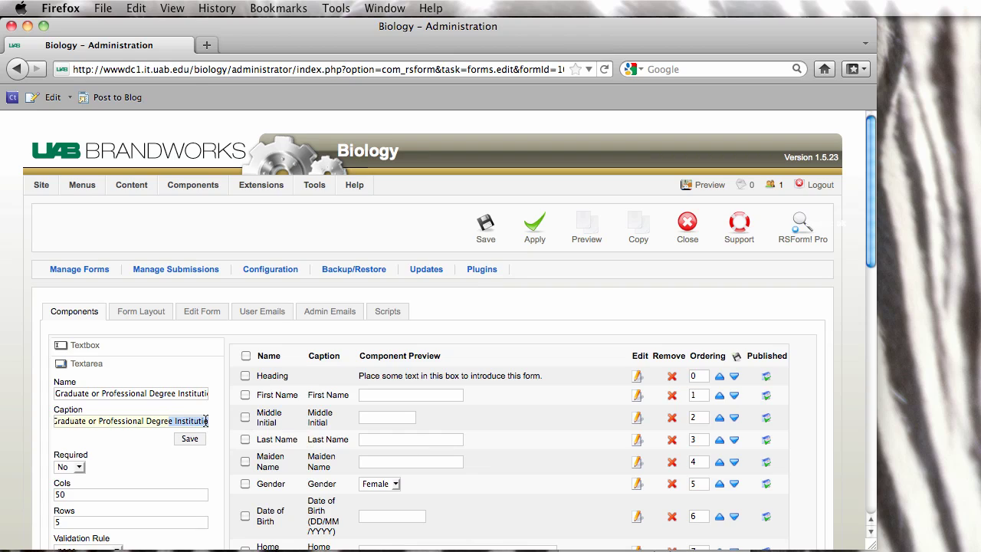
click(212, 422)
click(212, 422)
click(200, 424)
click(207, 422)
click(207, 422)
click(207, 421)
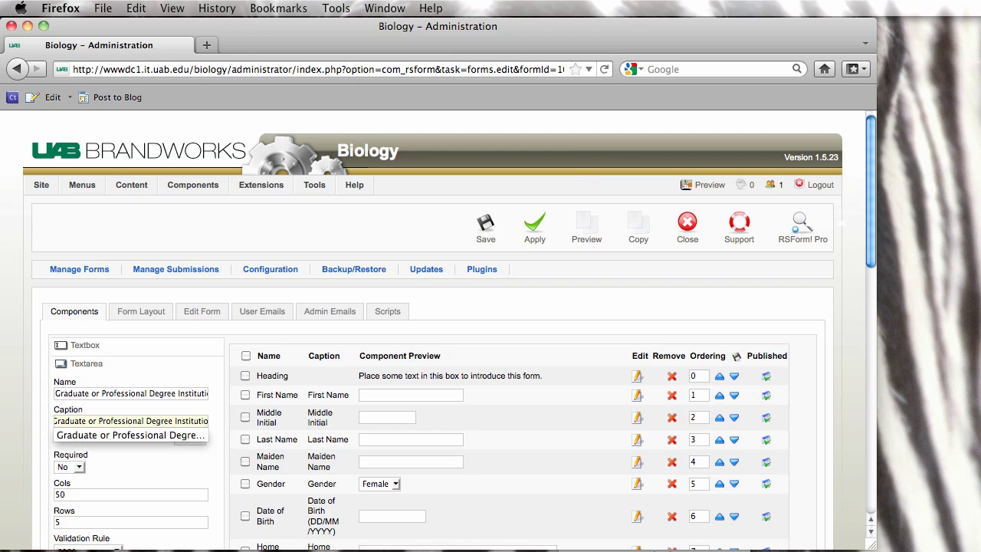
text(n)
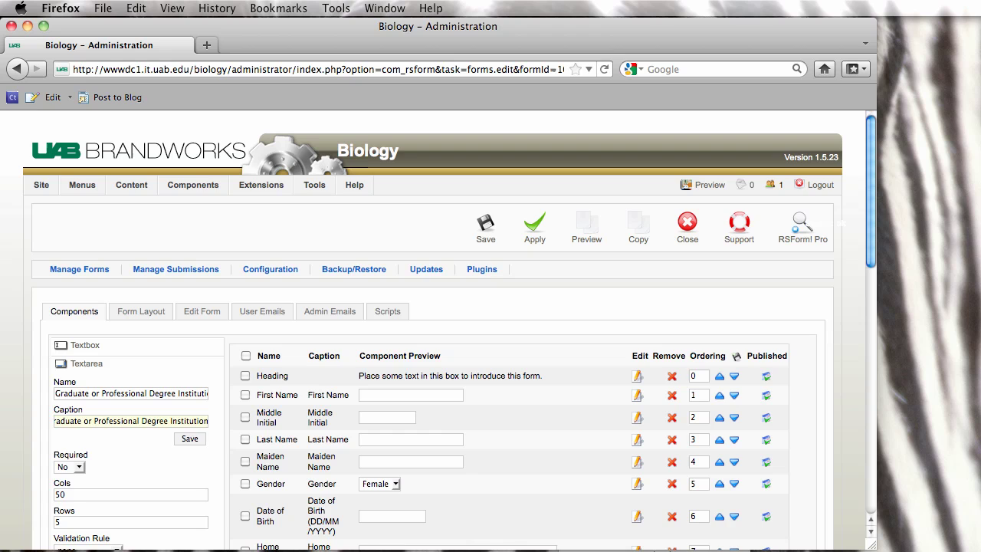
click(189, 438)
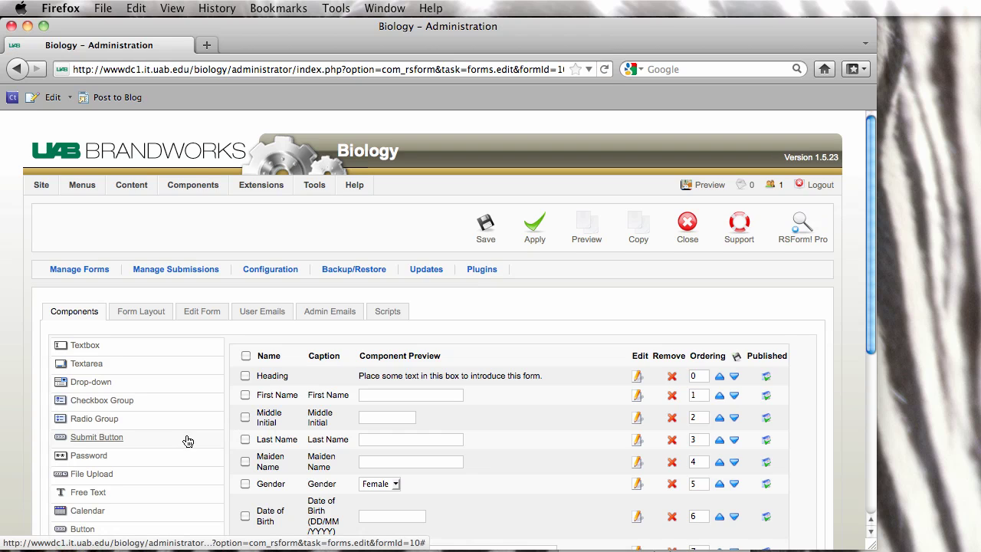
scroll(186, 437, down, 5)
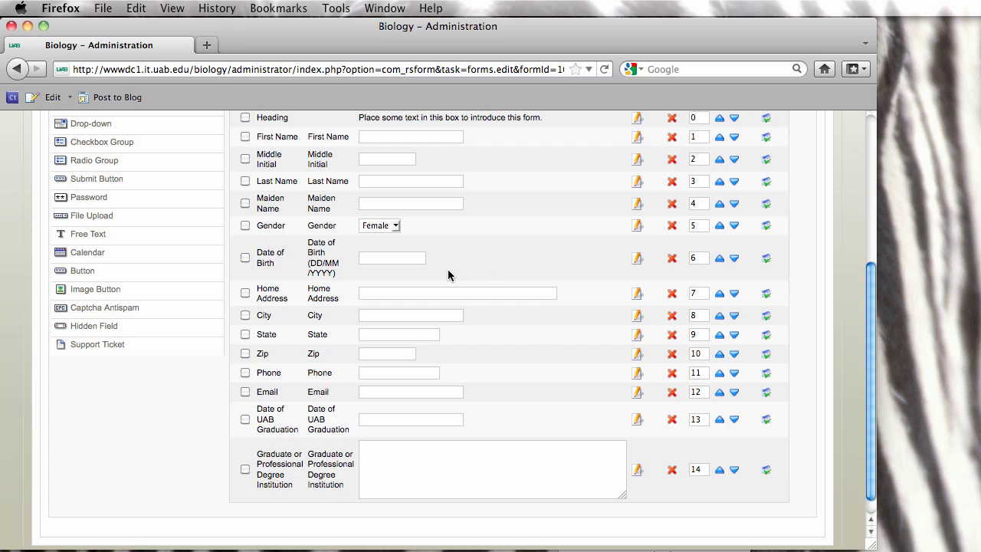
scroll(448, 269, up, 5)
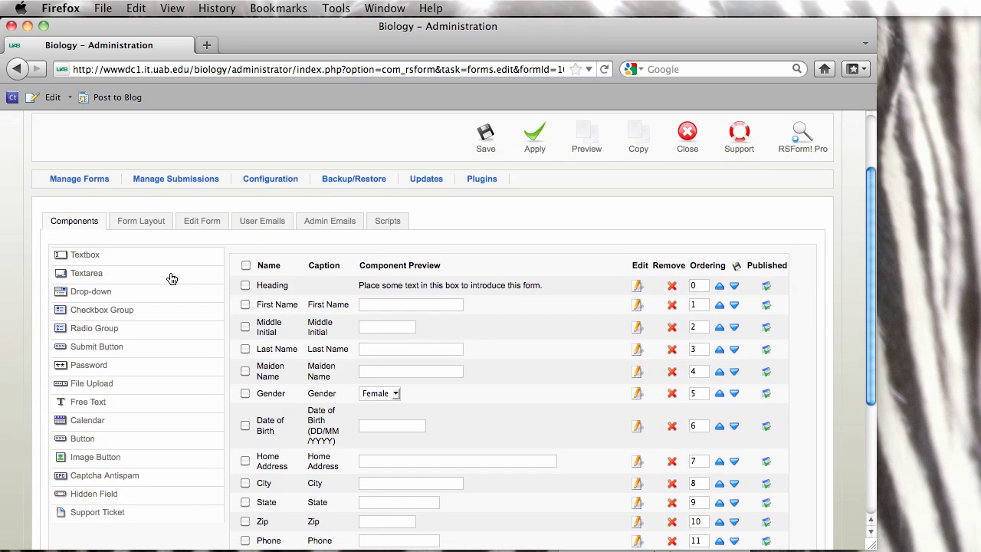
- Add a Current Employer text box, copying its name into the caption
click(71, 255)
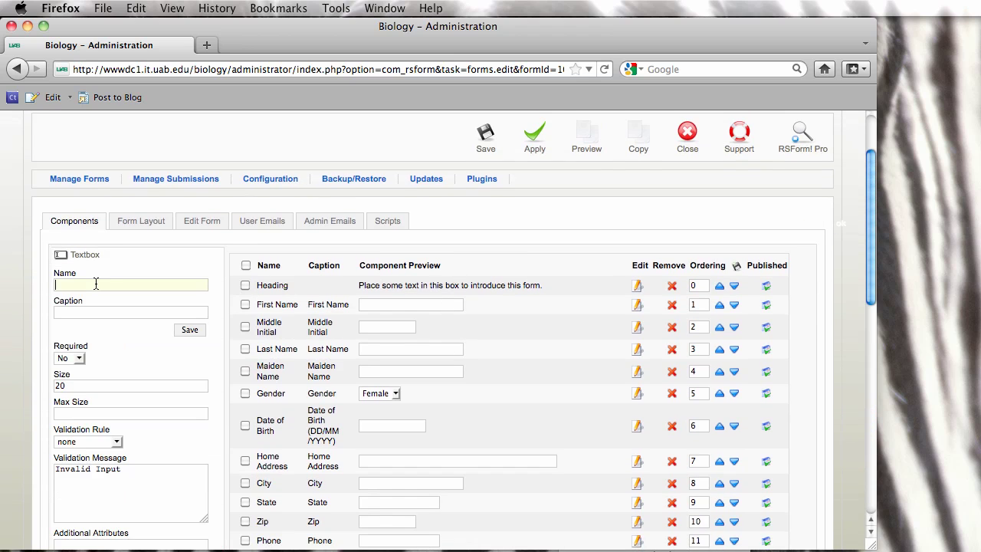
text(Current)
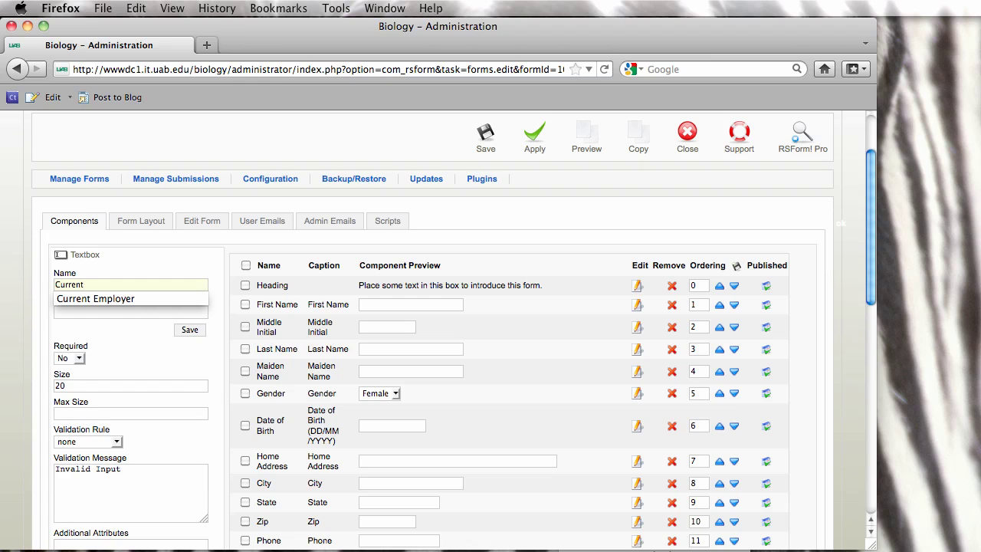
click(94, 298)
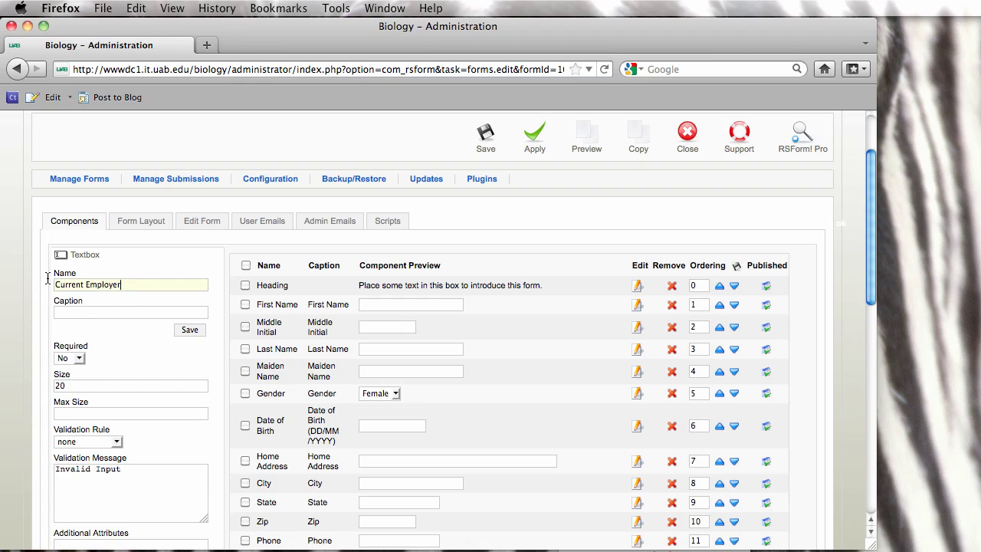
key(super+a)
key(super+c)
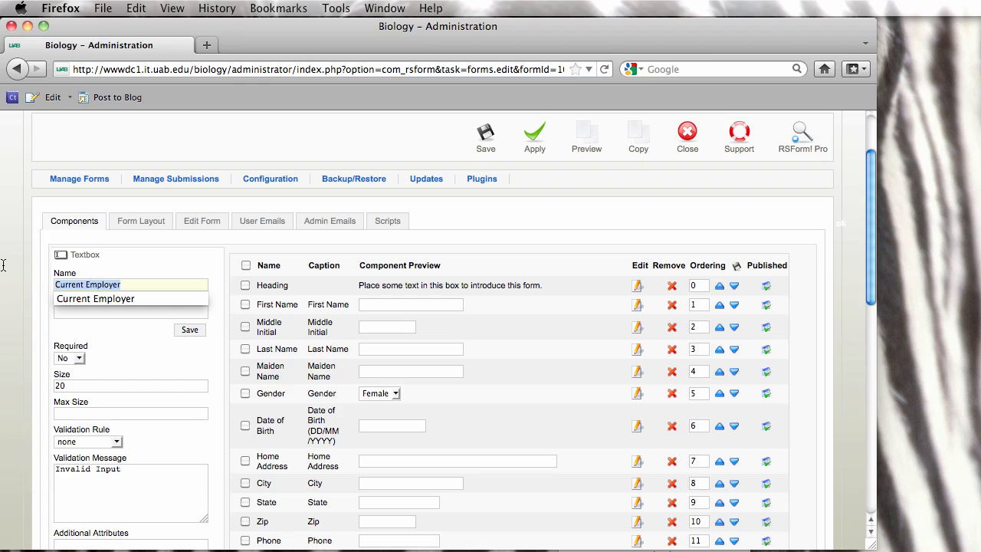
click(74, 312)
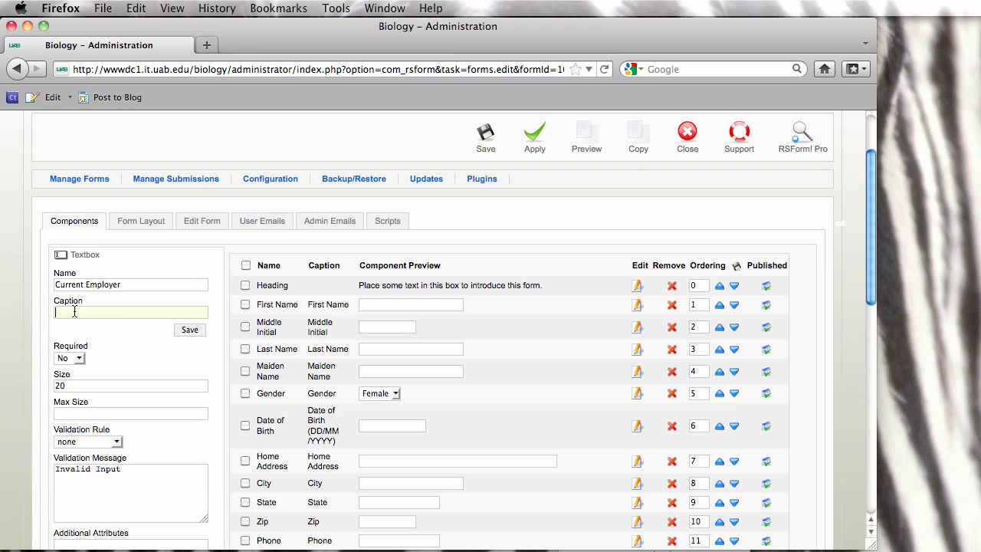
key(super+v)
click(190, 361)
click(192, 330)
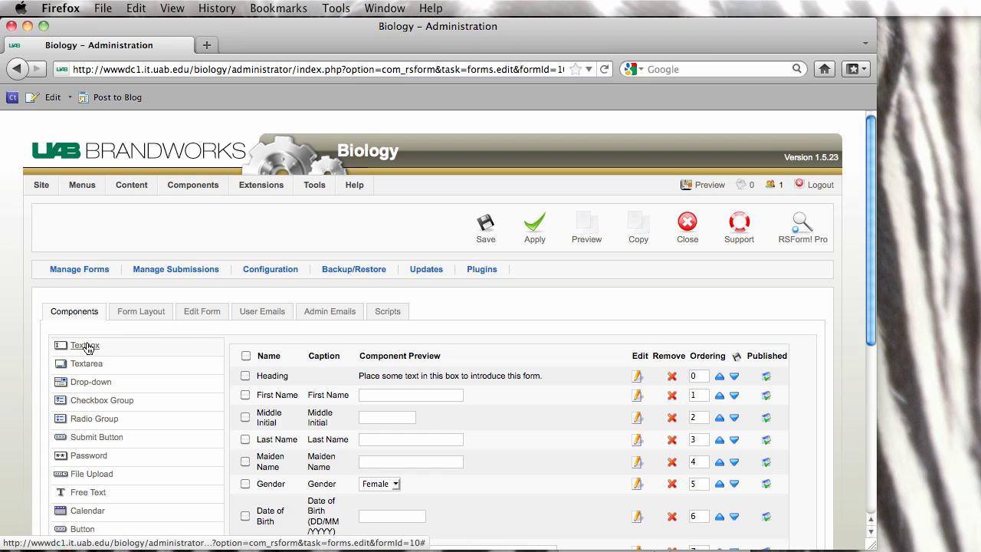
- Add a Job Title text box field and save it
click(85, 346)
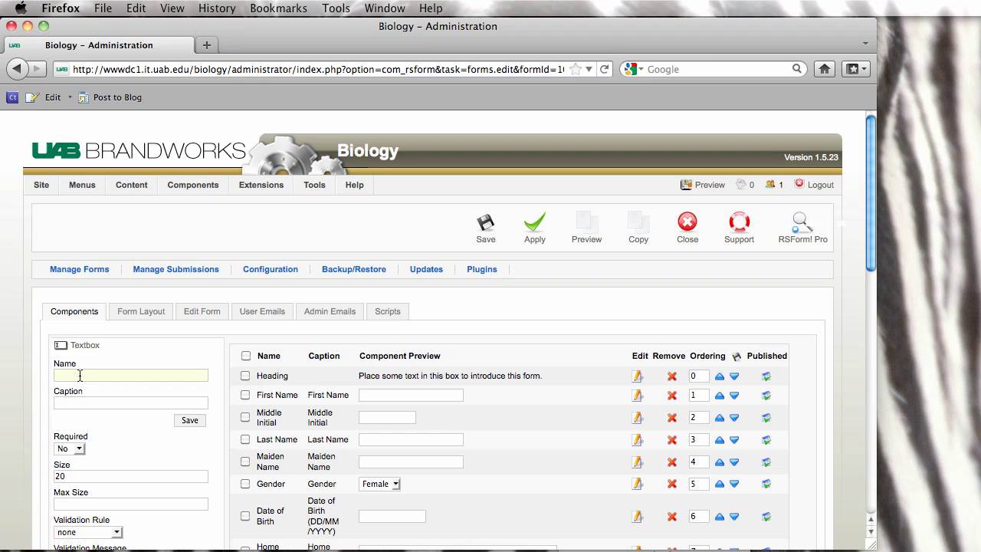
text(Job Titl)
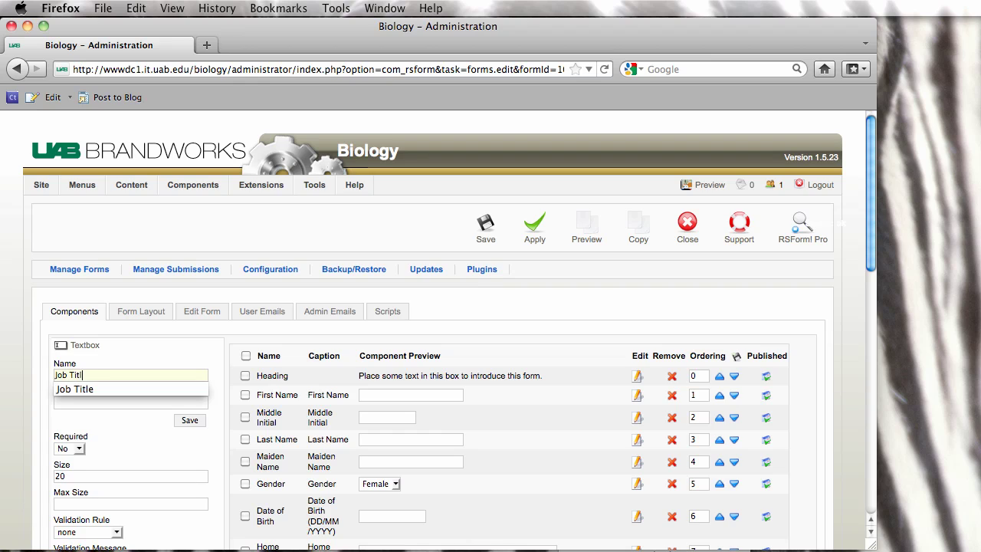
text(e)
key(Tab)
key(shift+Tab)
click(108, 402)
text(Job Title)
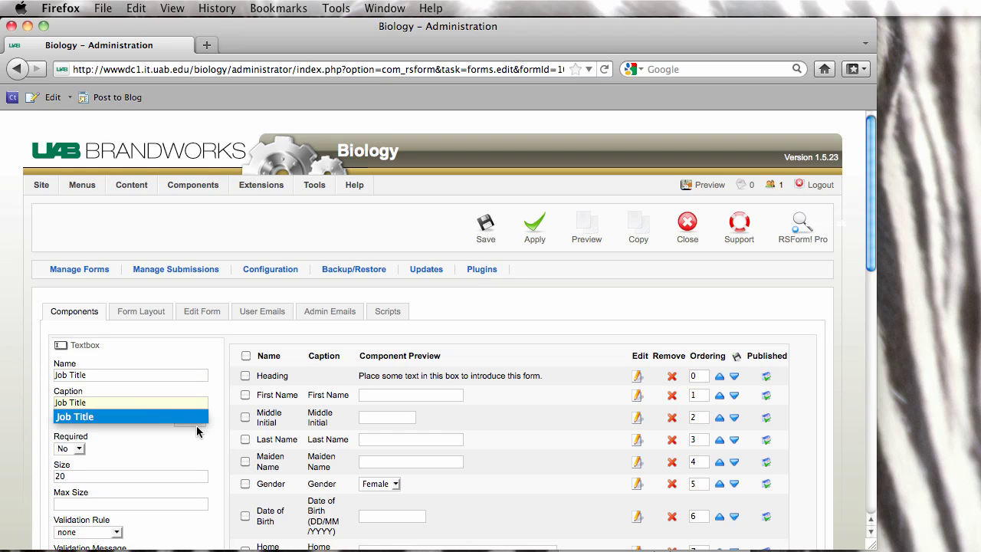
click(195, 425)
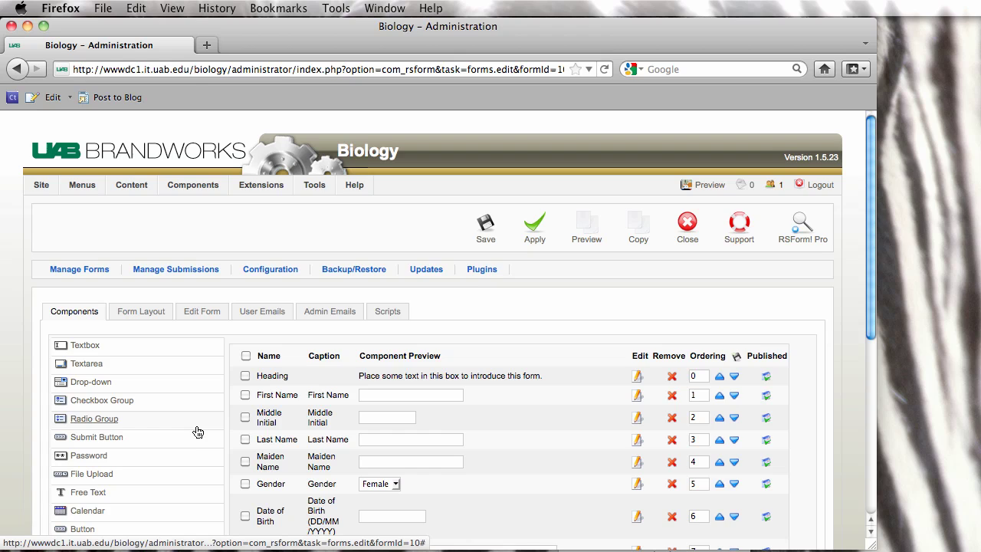
- Add an Employer Location text box with caption Employer Location, using autocomplete suggestions
click(78, 346)
click(81, 374)
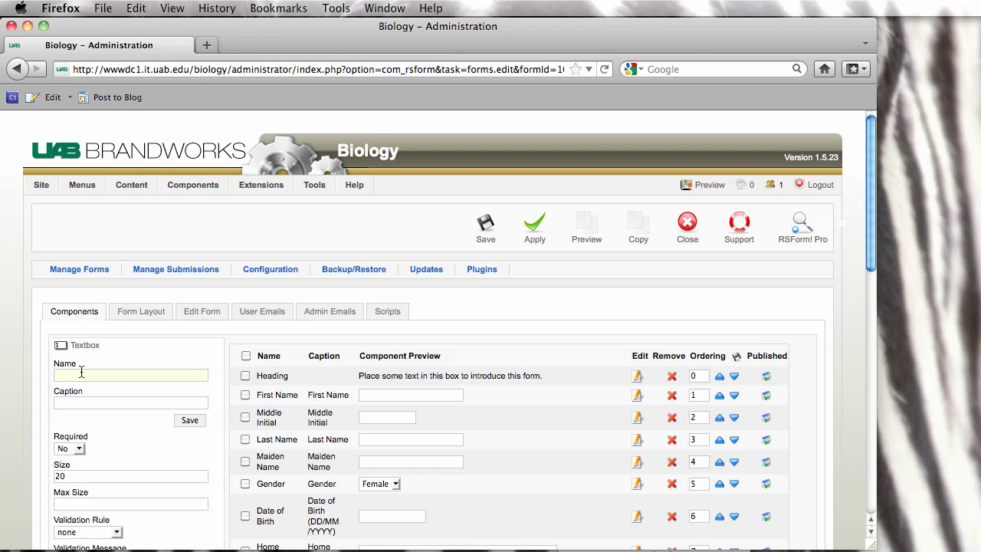
text(Emi)
key(BackSpace)
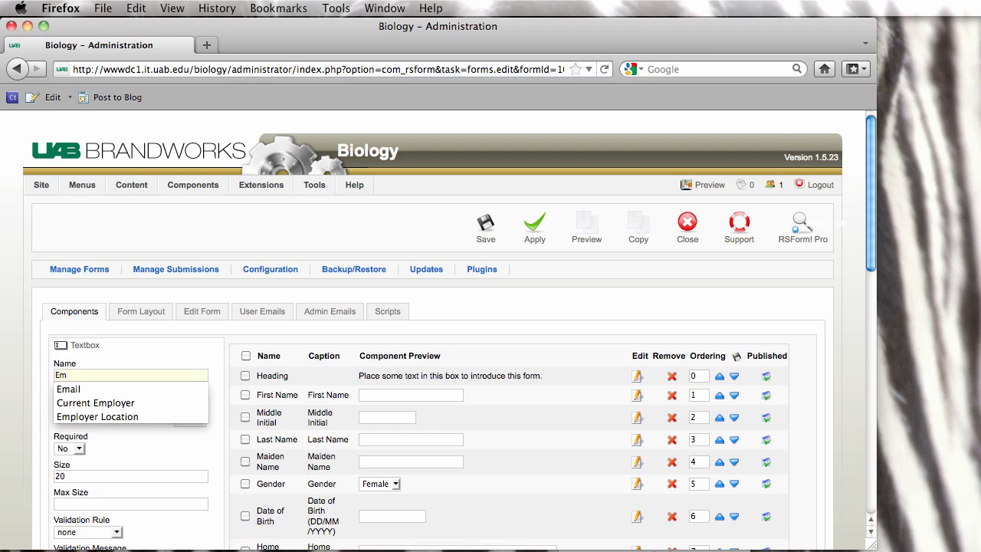
click(100, 415)
triple_click(124, 375)
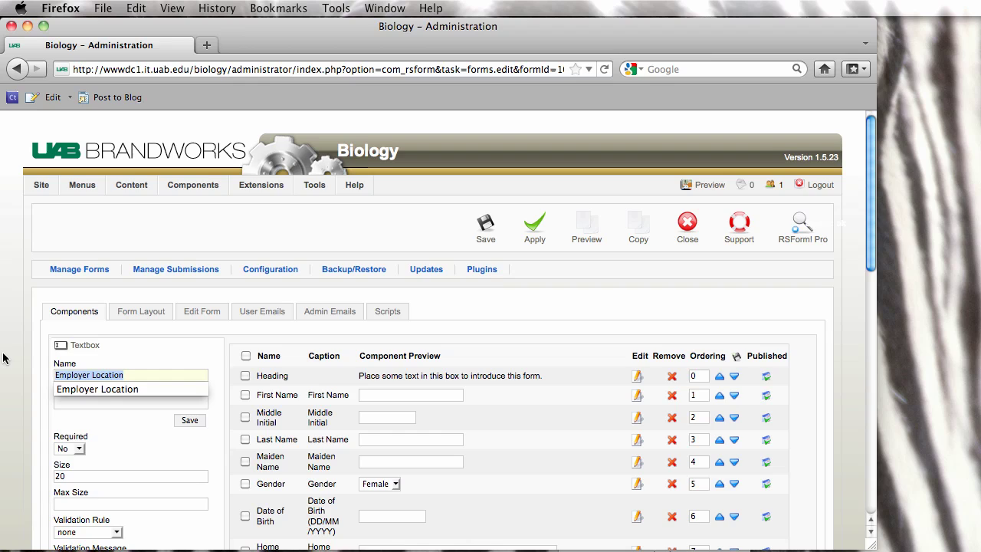
key(Tab)
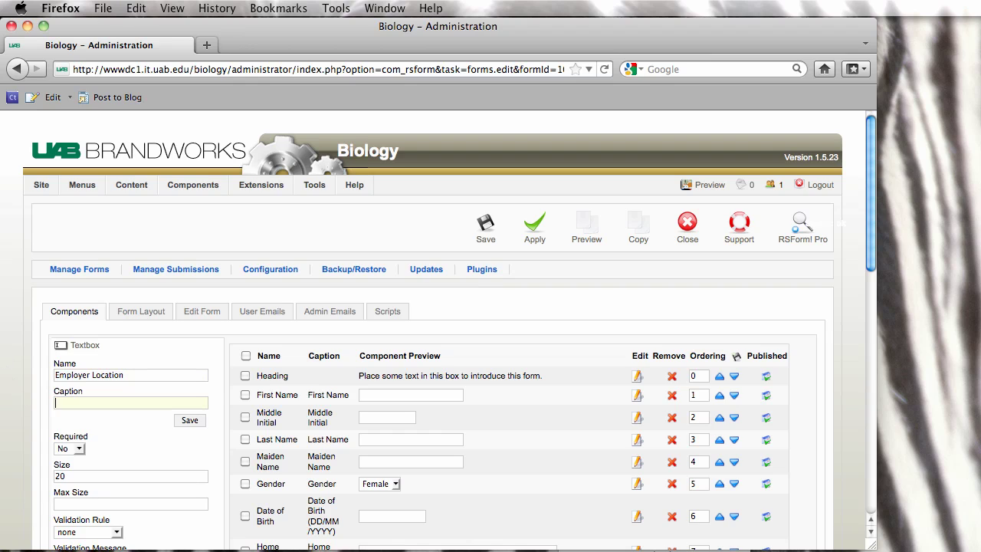
text(Employer Location)
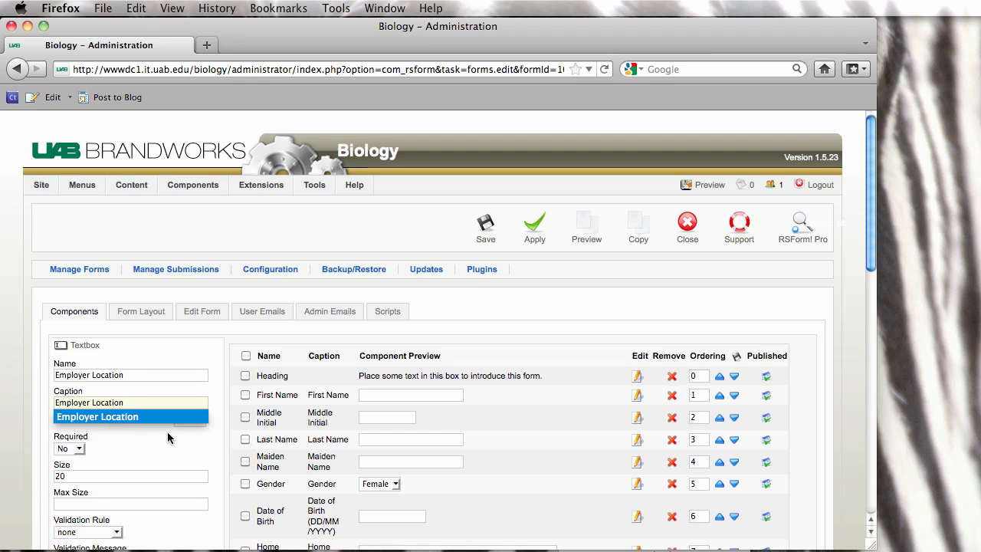
click(180, 425)
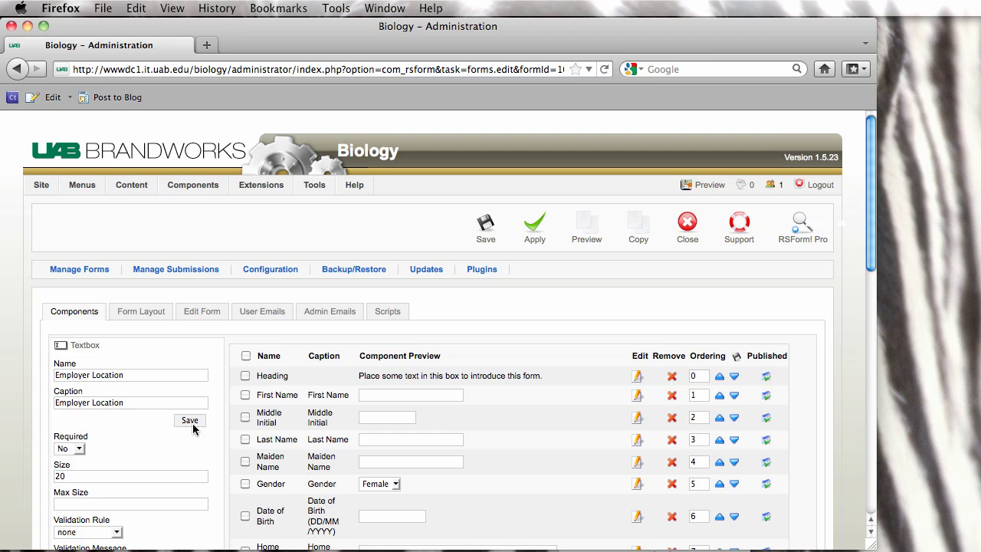
click(190, 421)
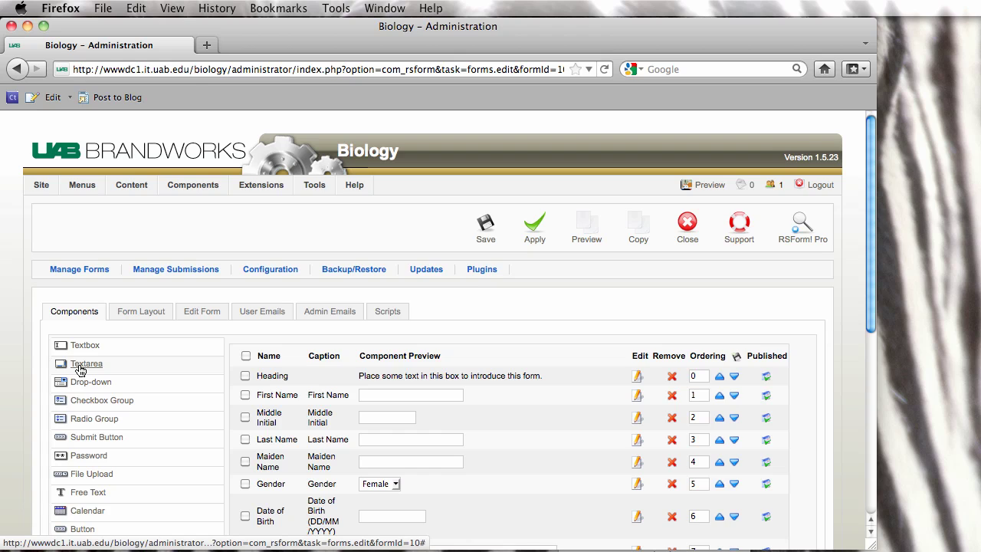
- Start a textarea named and captioned 'Information to share'
click(80, 365)
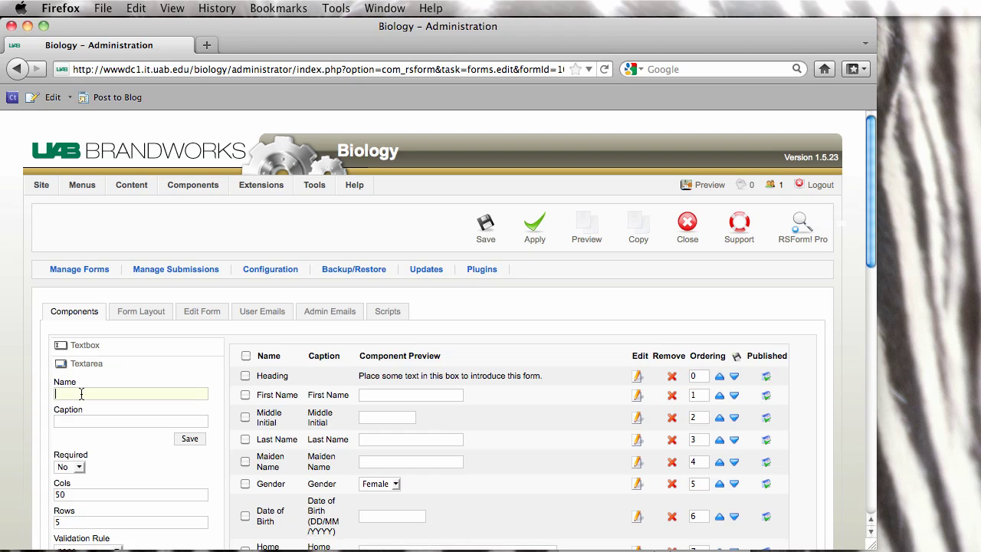
text(Infor)
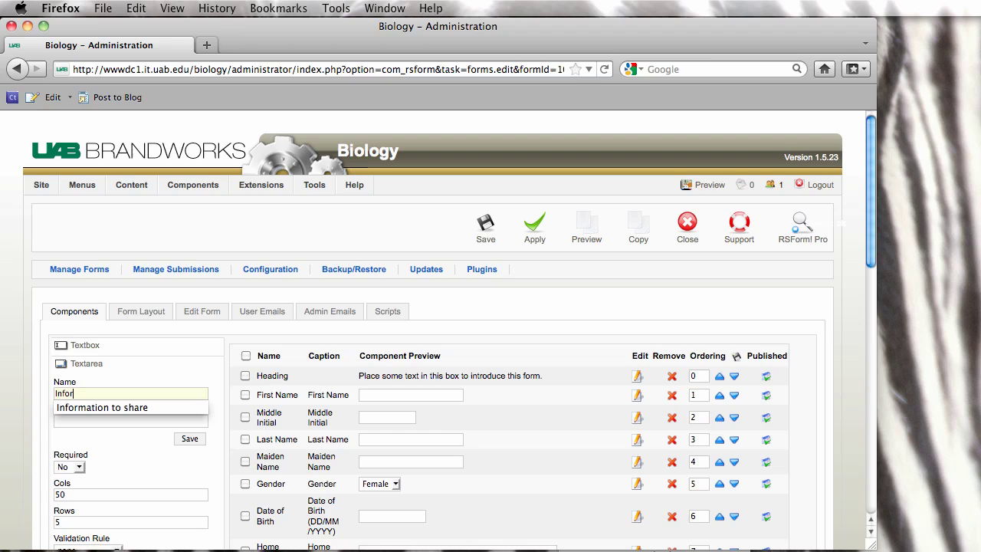
text(mation to share)
drag(135, 392, 3, 387)
key(super+c)
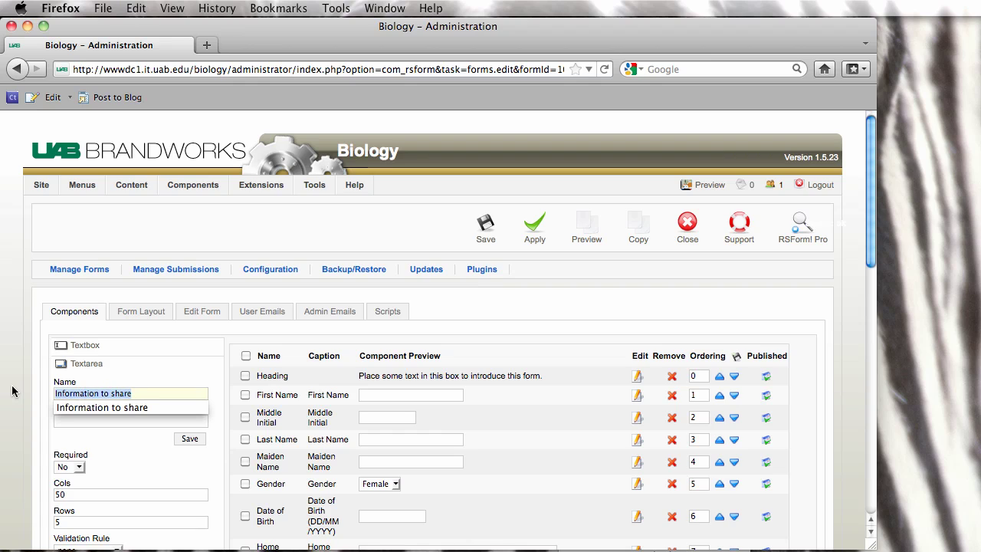
key(Tab)
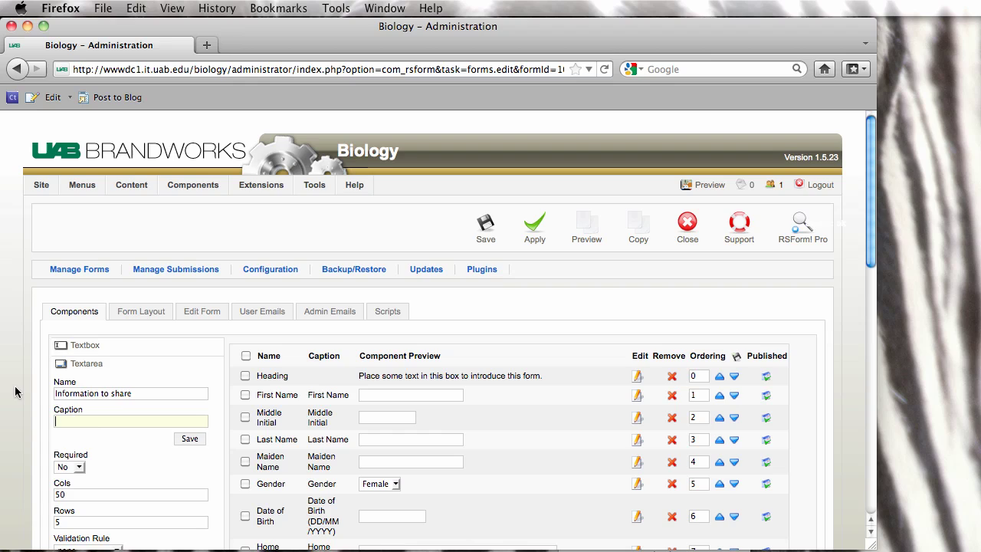
key(super+v)
click(210, 460)
- Change the Information to share area's rows from 5 to 10 and save it
drag(72, 523, 23, 520)
text(10)
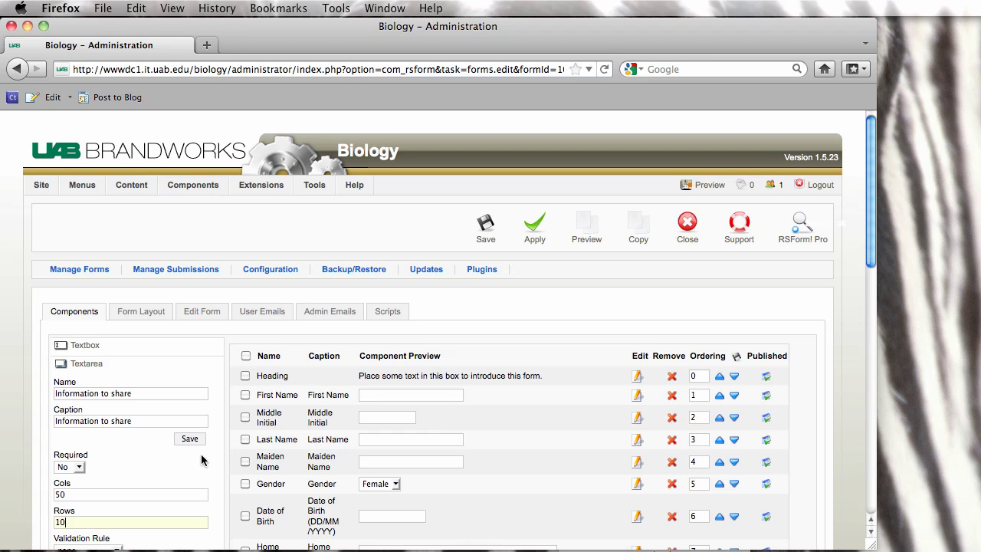
scroll(200, 454, down, 7)
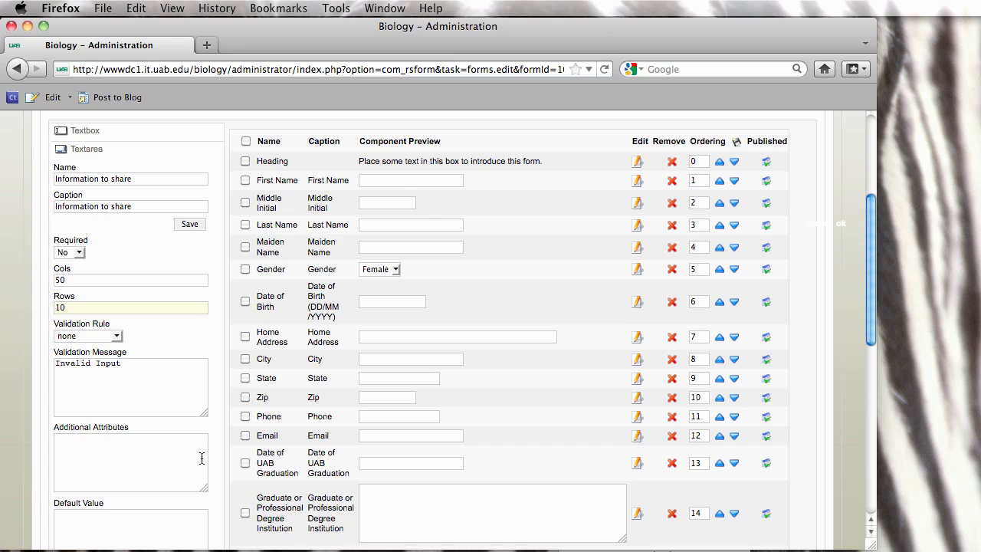
scroll(201, 458, down, 4)
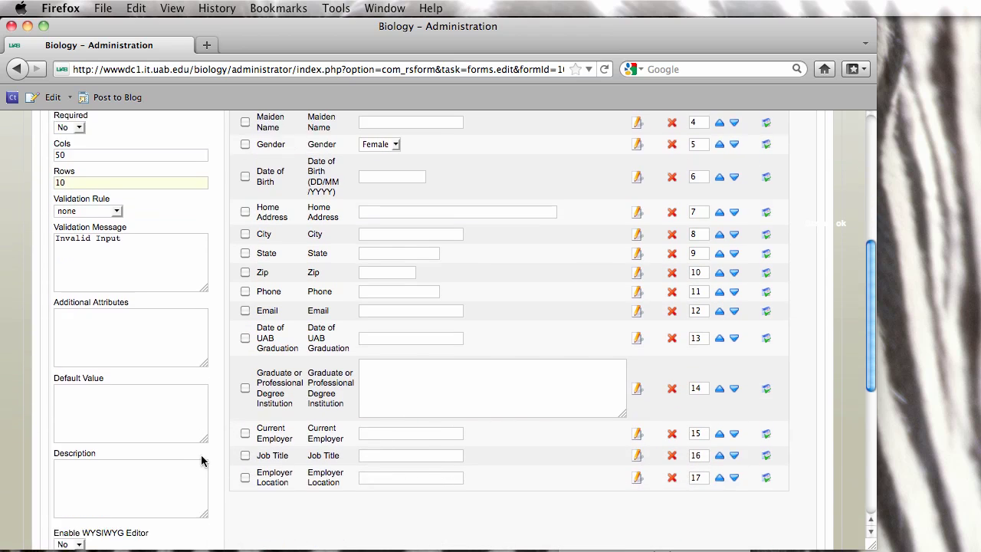
scroll(201, 460, down, 5)
scroll(203, 462, up, 11)
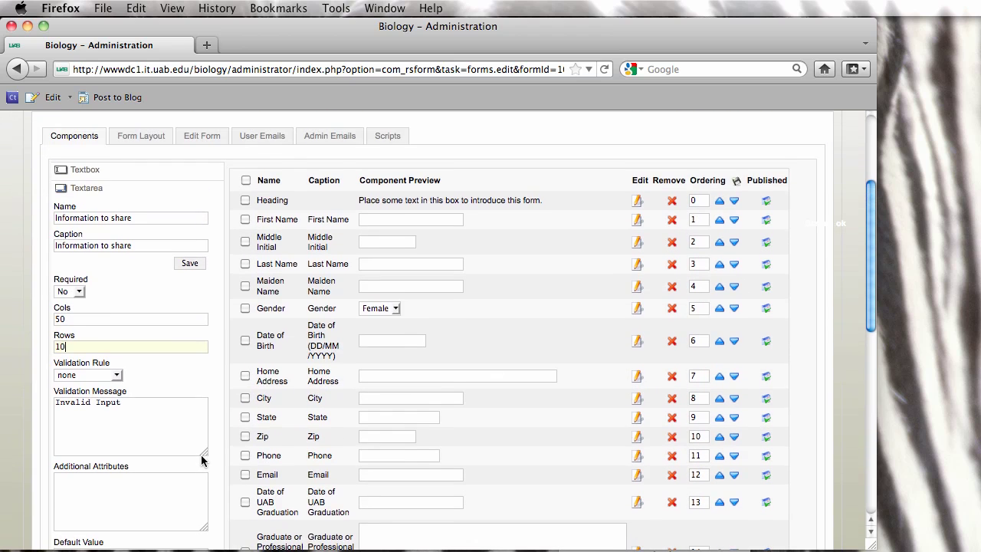
scroll(202, 459, up, 5)
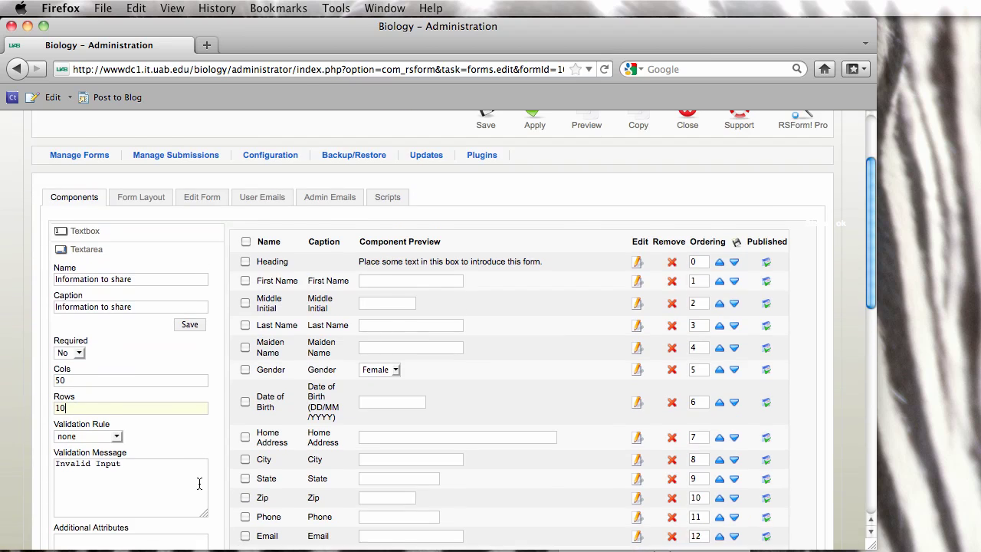
click(195, 440)
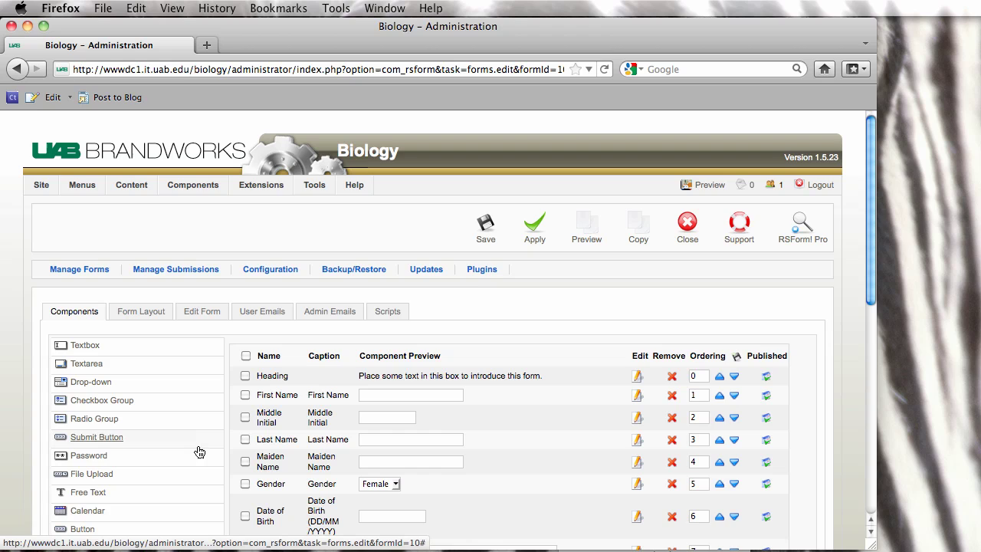
- Apply the form and scroll the component list to confirm the Information to share row
click(543, 235)
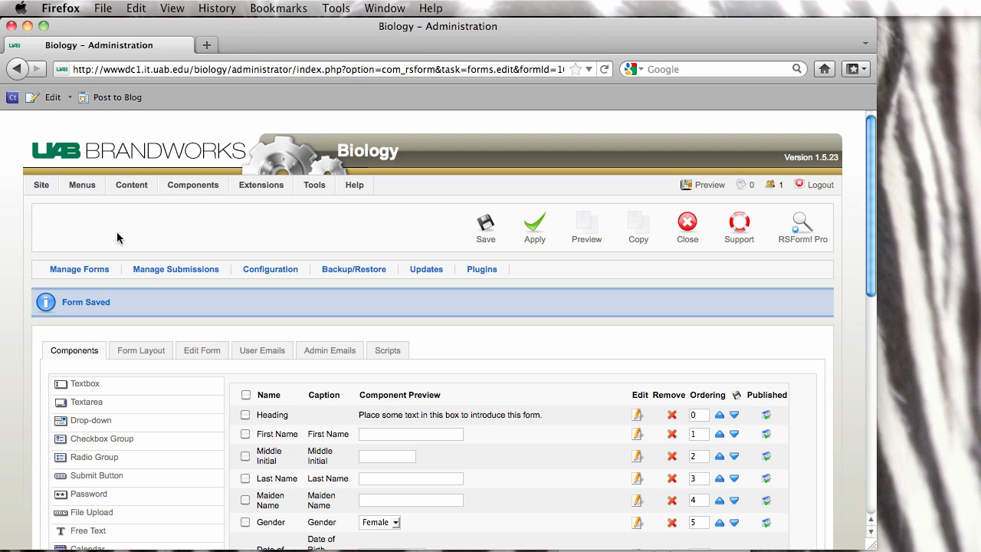
scroll(147, 221, down, 5)
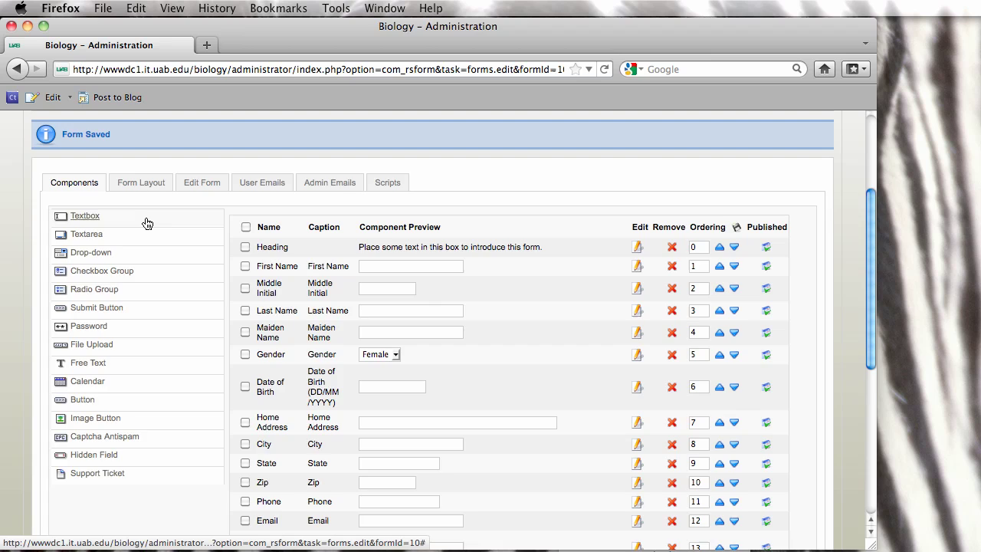
scroll(147, 224, down, 8)
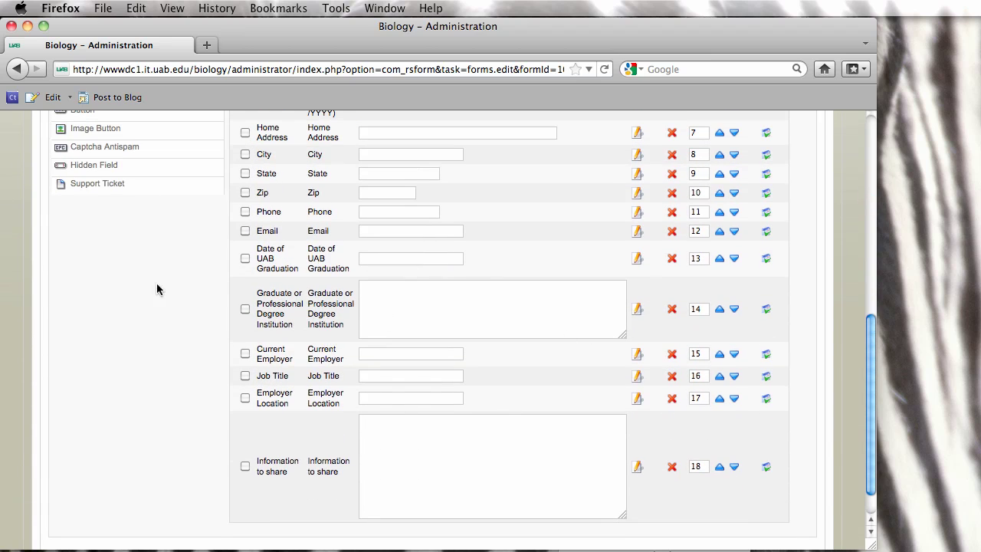
scroll(125, 285, up, 3)
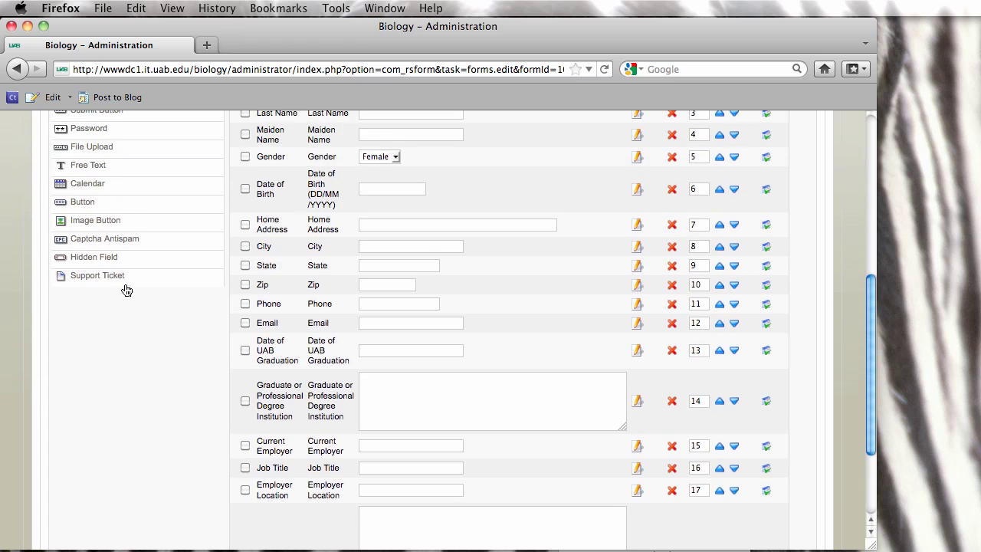
scroll(127, 290, up, 1)
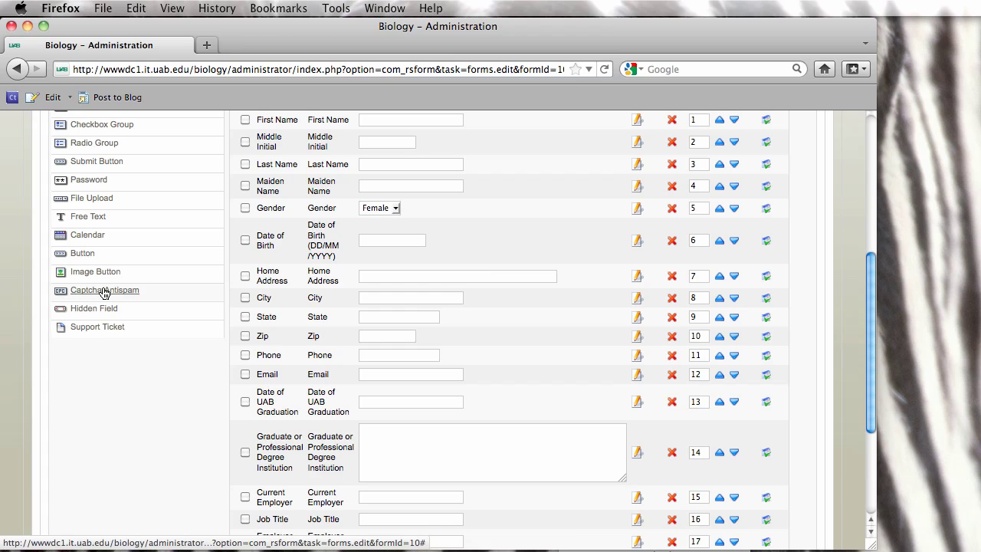
- Add a Captcha field named Antispam, captioned 'Please type in the 4 letters below and click submit to share your alumni update.'
click(105, 293)
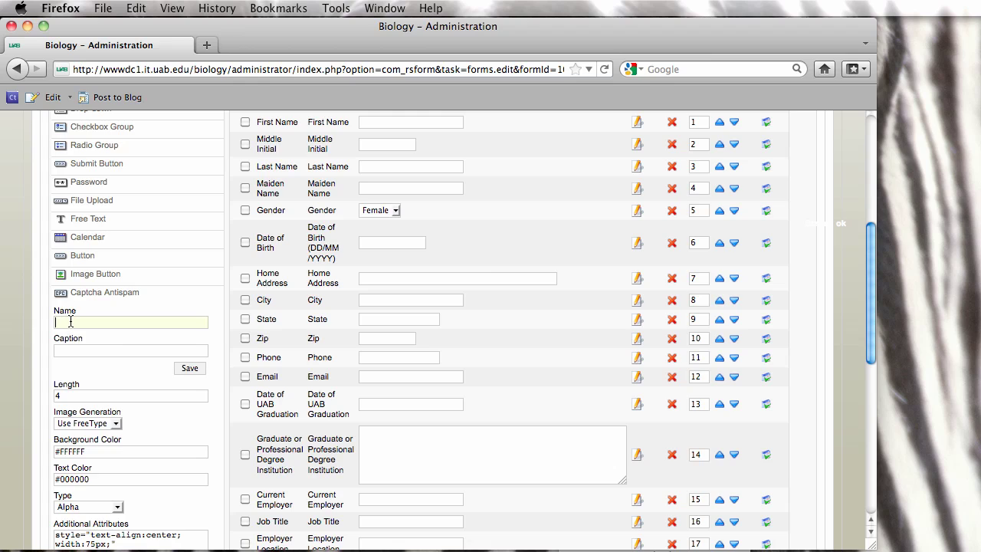
text(An)
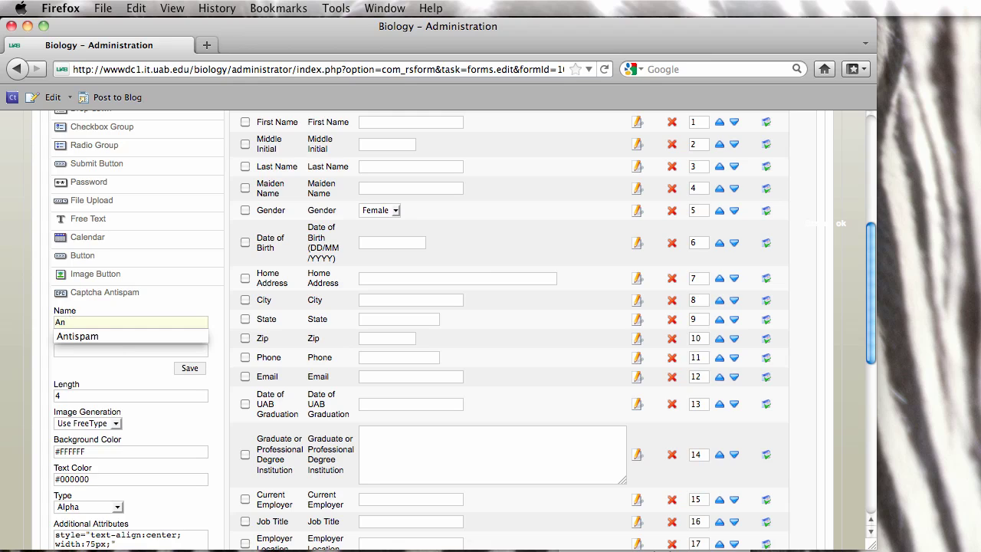
click(81, 337)
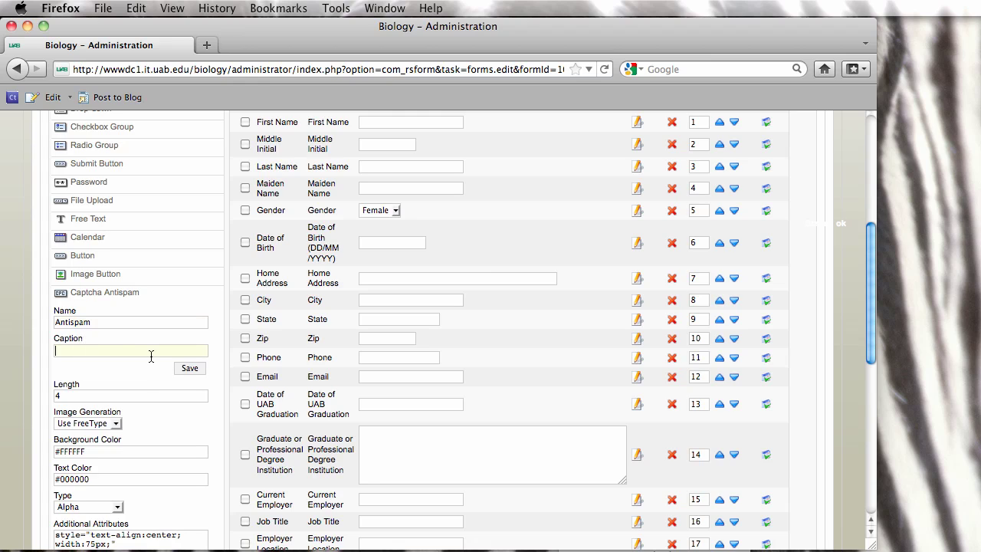
click(151, 354)
text(Please)
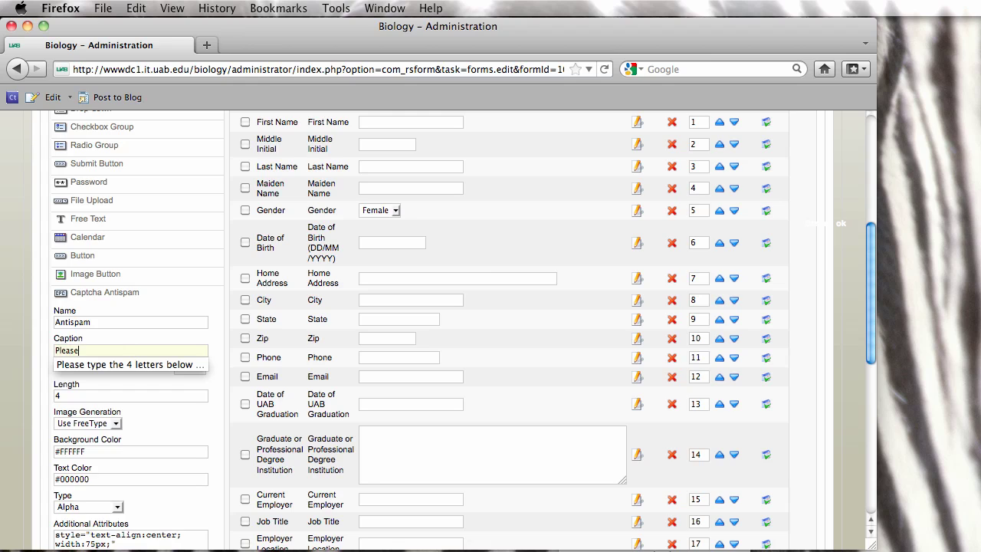
text( type in th)
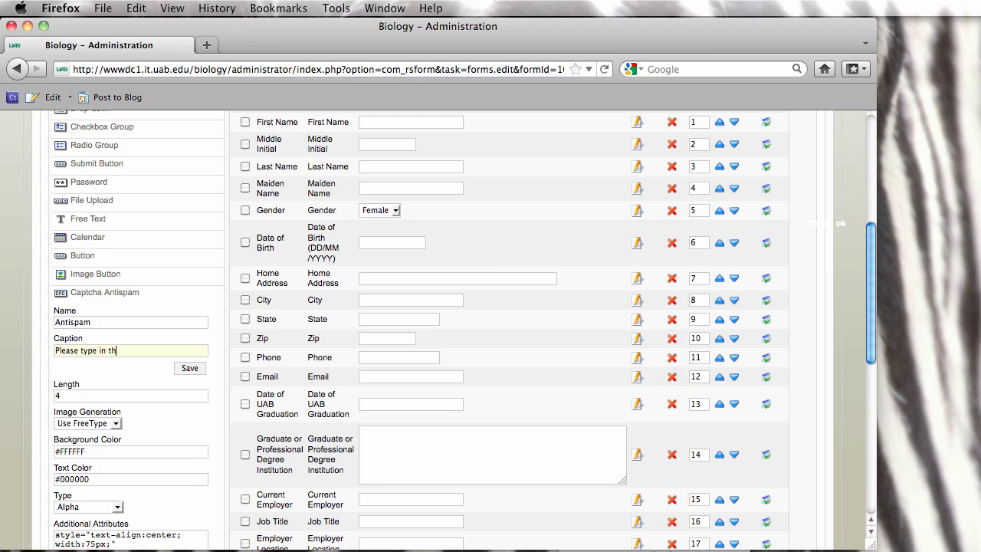
text(e 4 letters below and click)
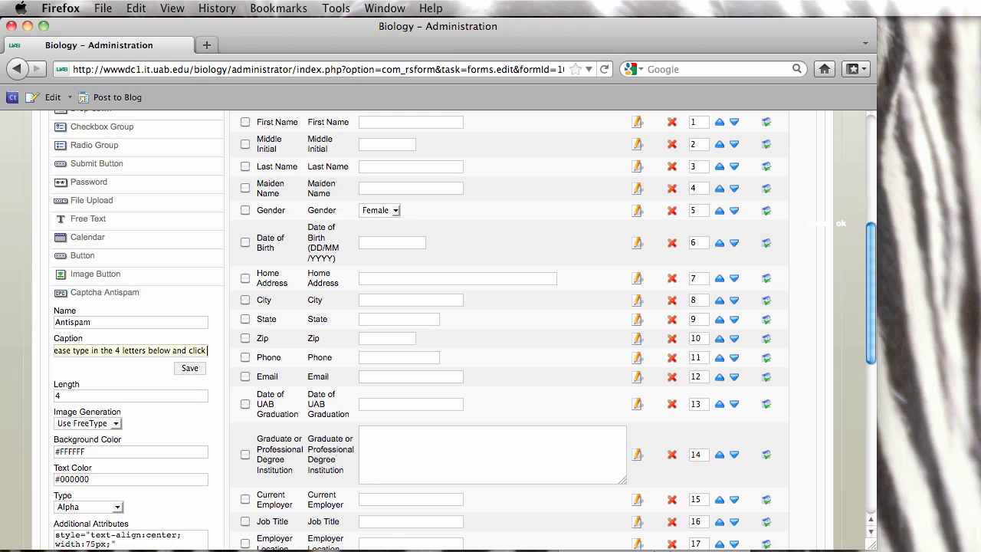
text( subm)
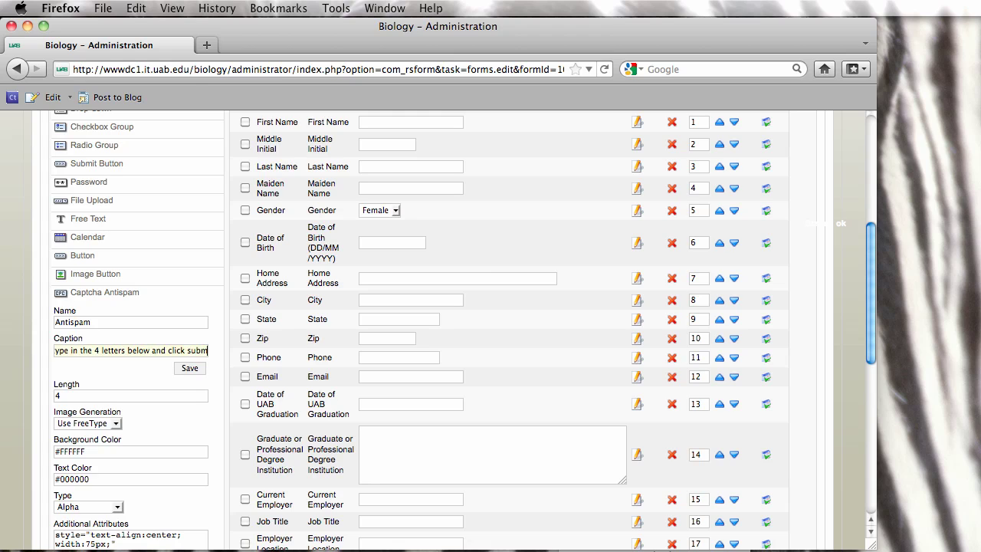
text(it to)
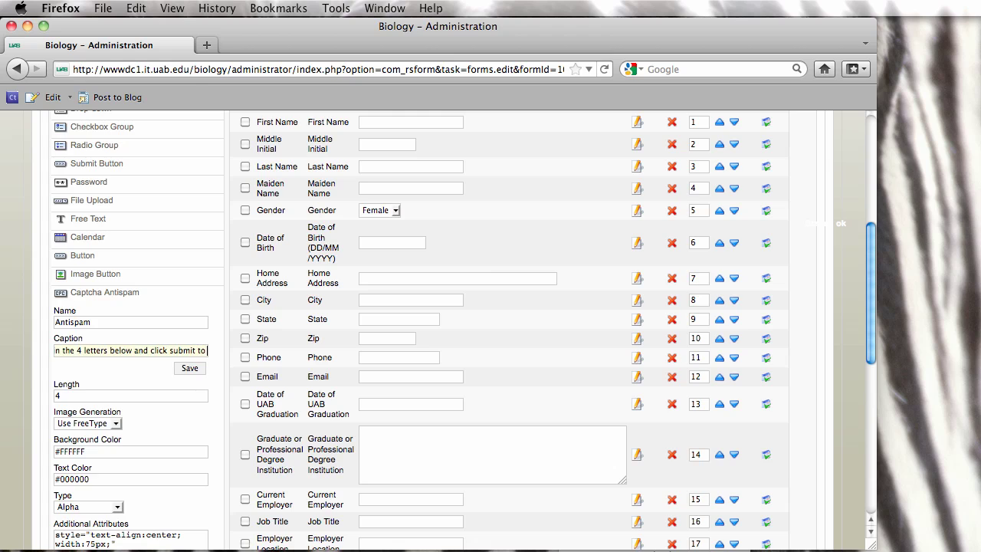
text( share you)
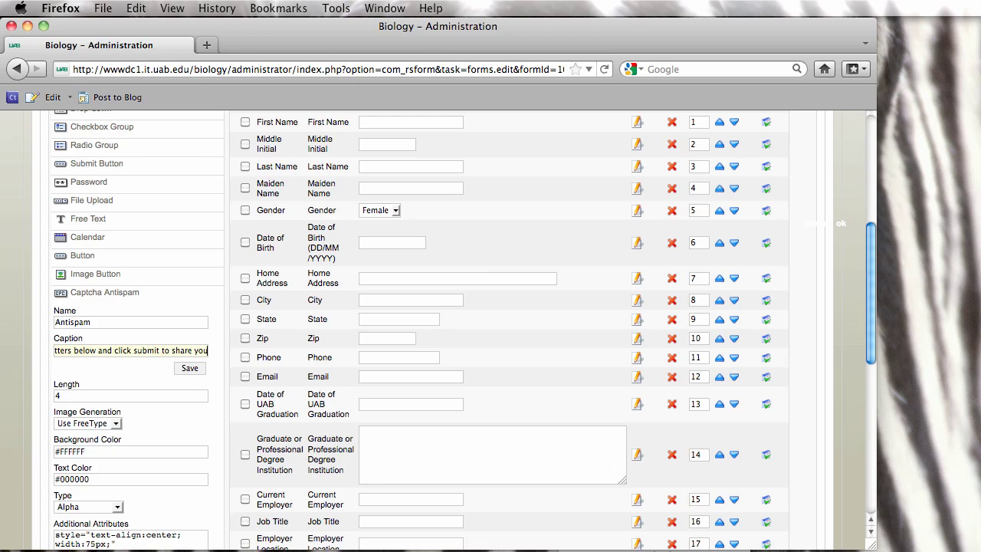
text(r alumn)
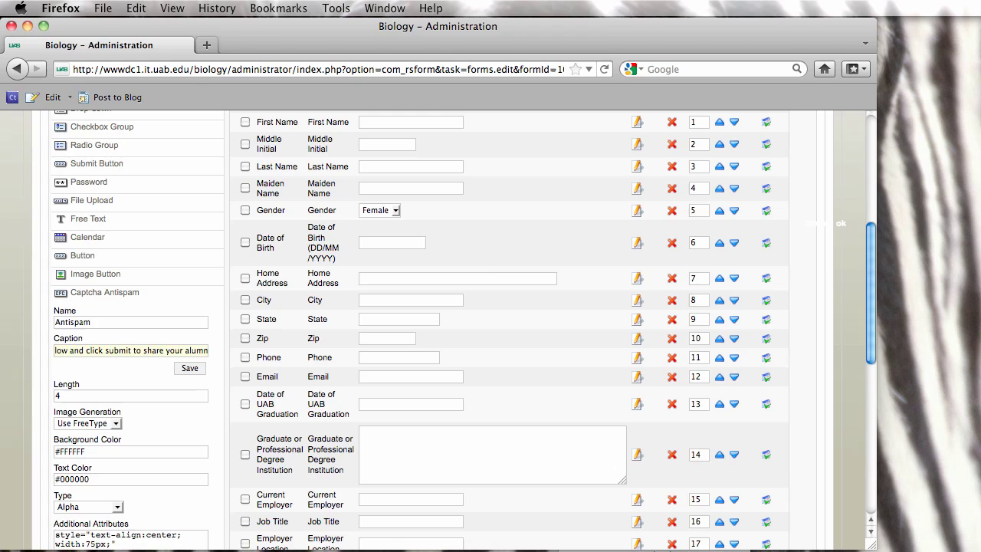
text(i update)
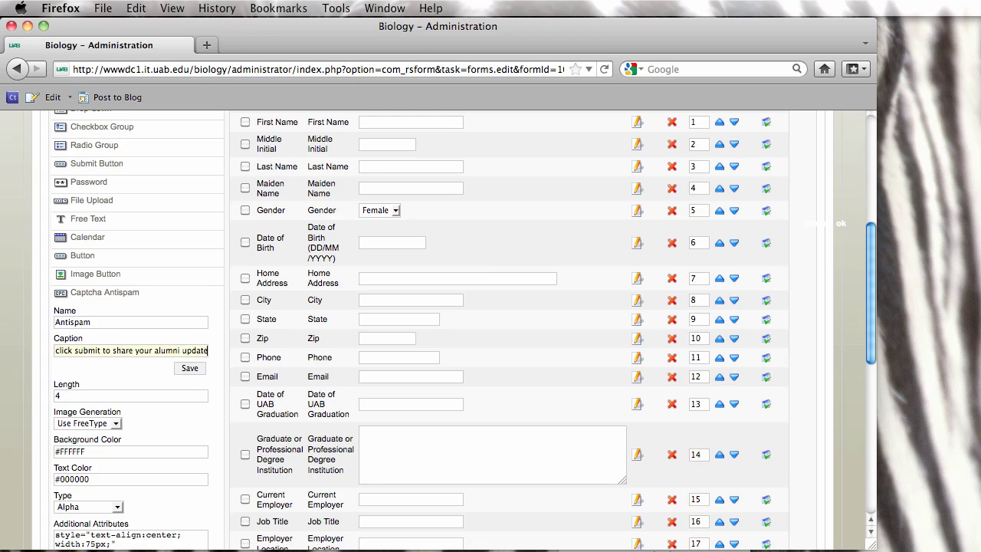
text(.)
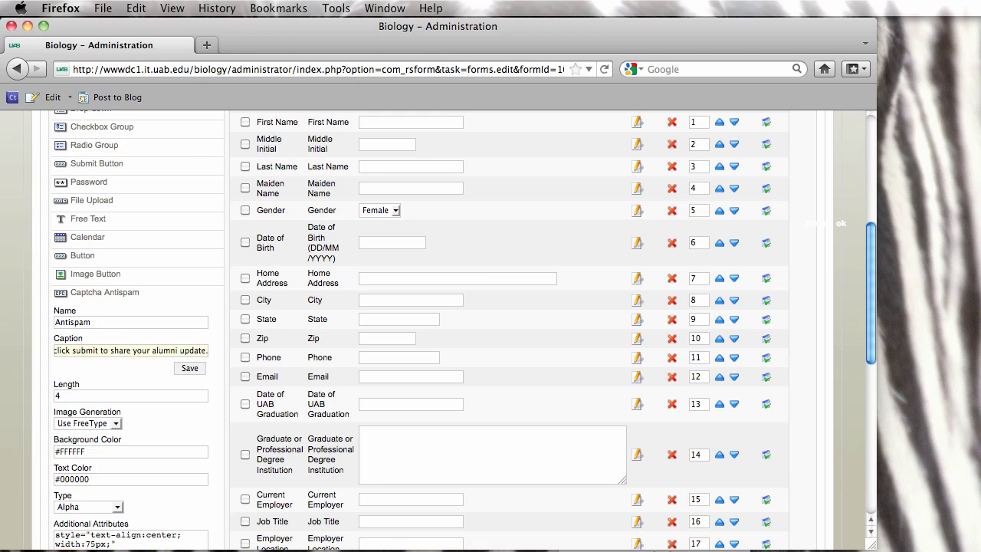
click(195, 369)
- Start a new Submit Button component and name it Submit
scroll(198, 368, down, 3)
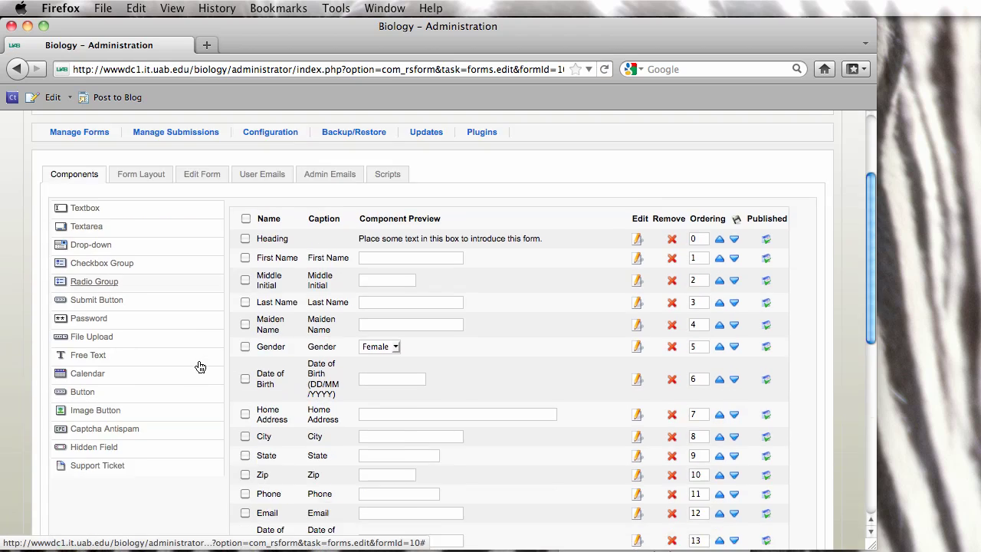
scroll(199, 366, down, 5)
scroll(173, 364, up, 10)
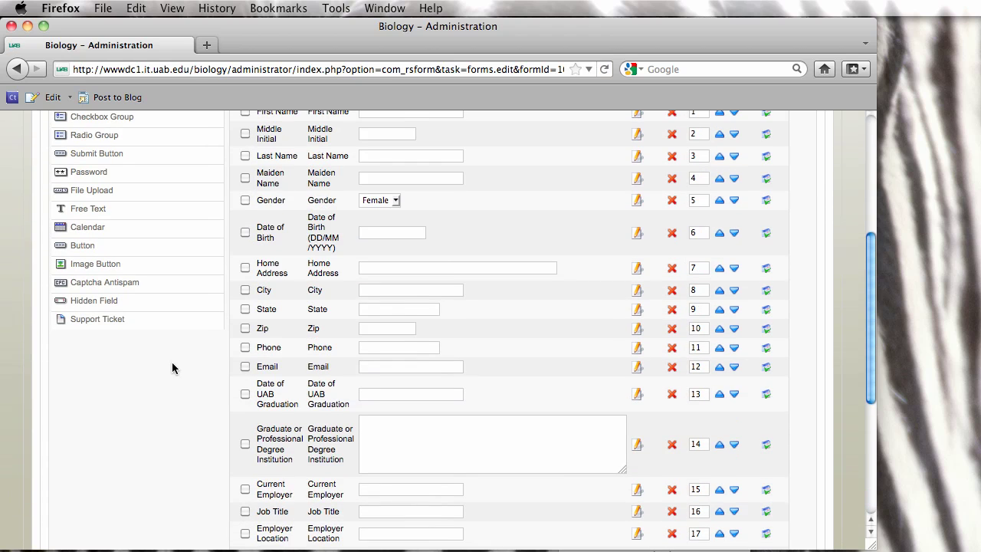
click(103, 324)
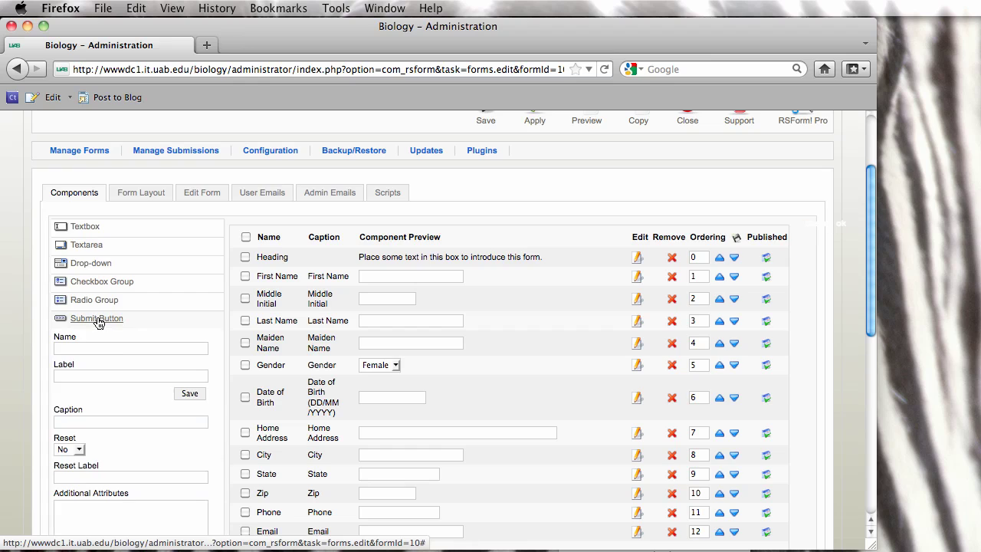
click(69, 350)
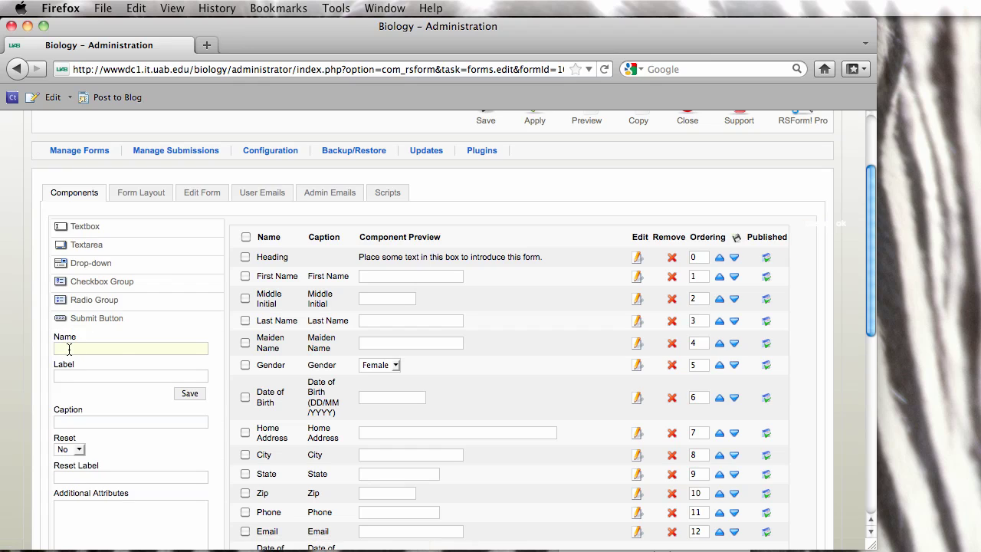
text(Sum)
key(BackSpace)
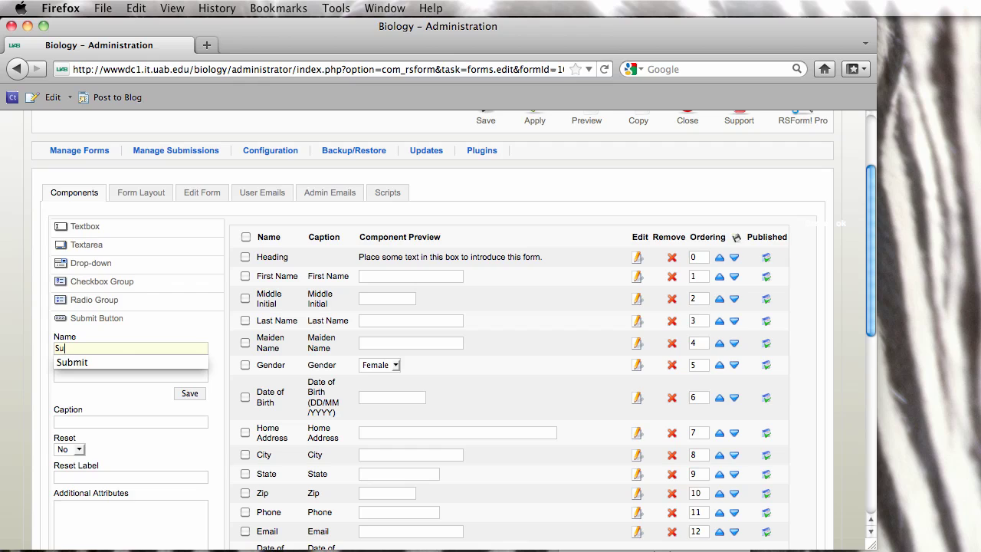
key(Down)
key(Return)
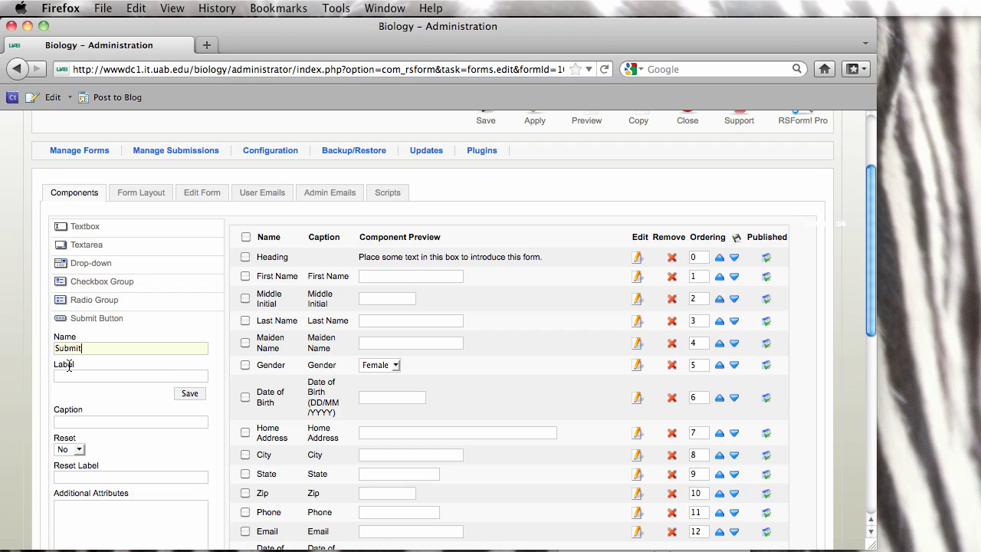
key(super+a)
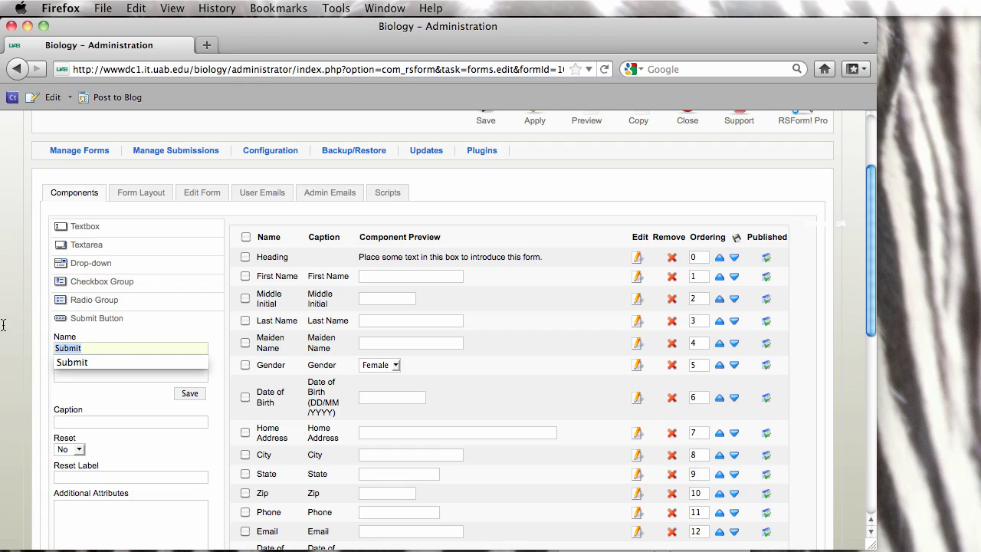
- Set the button's label and caption to Submit, save it, and apply the form
click(100, 377)
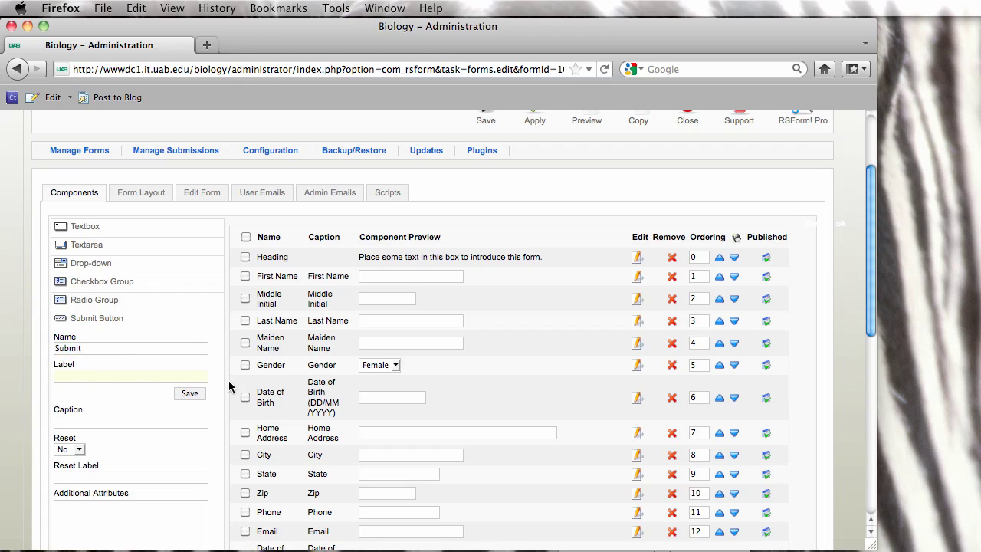
text(v)
key(BackSpace)
text(Submit)
key(Down)
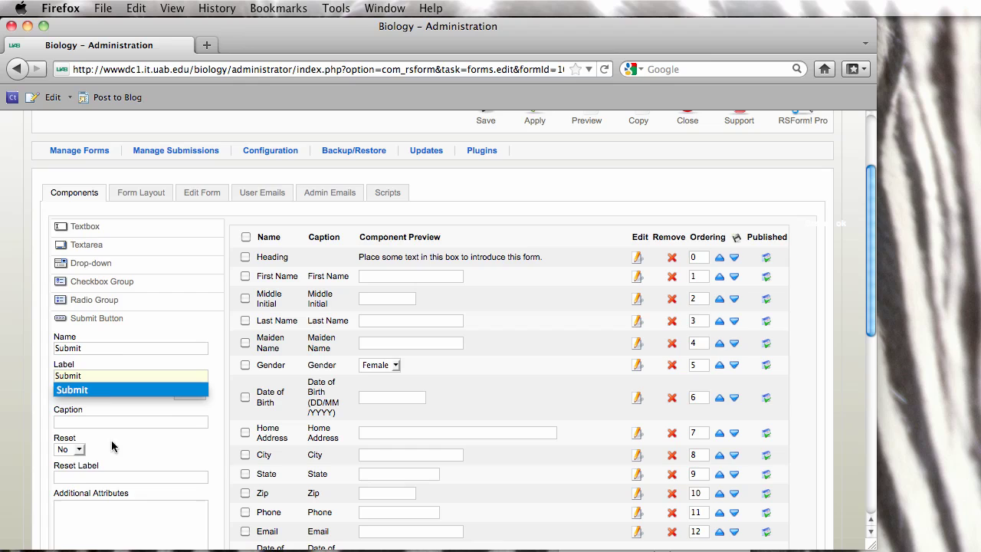
click(97, 421)
key(Down)
key(Down)
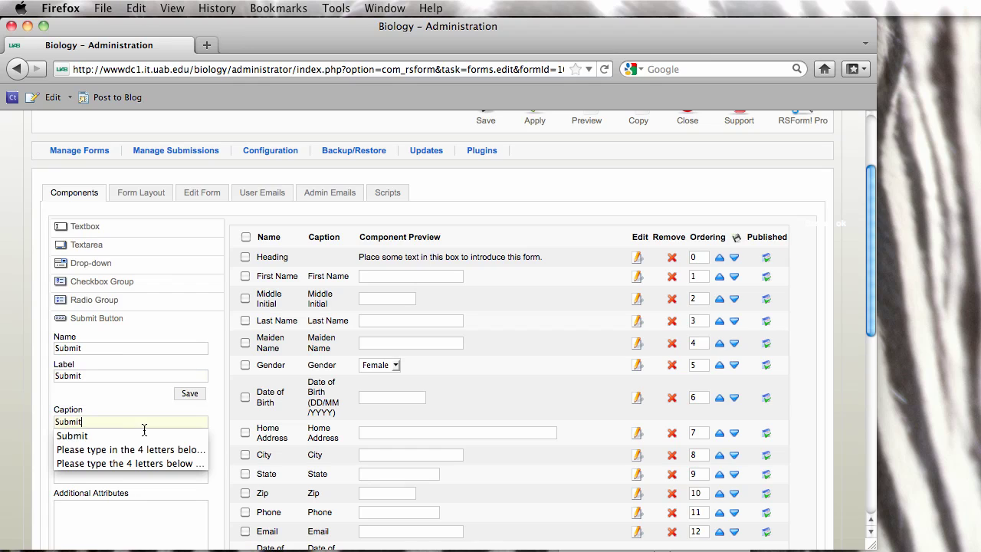
key(Return)
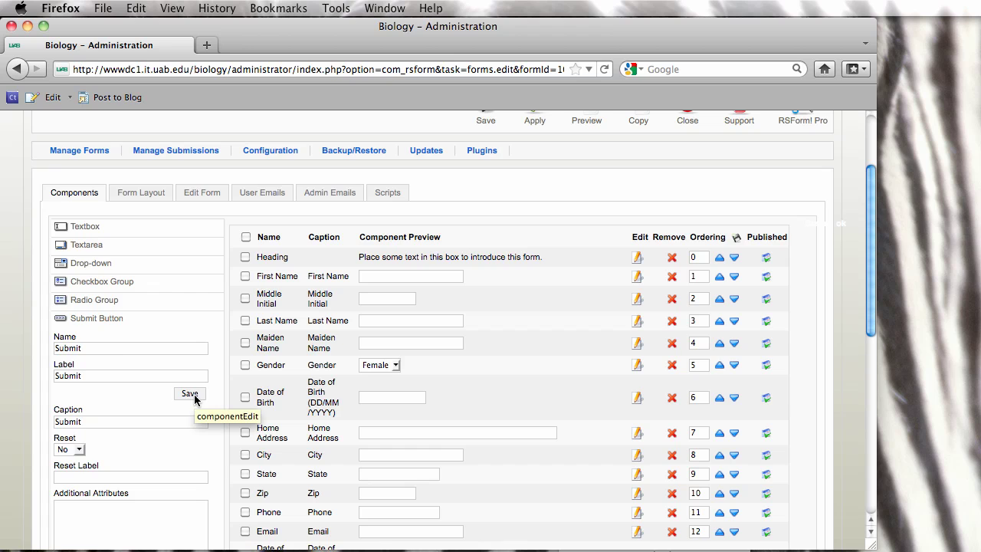
click(196, 399)
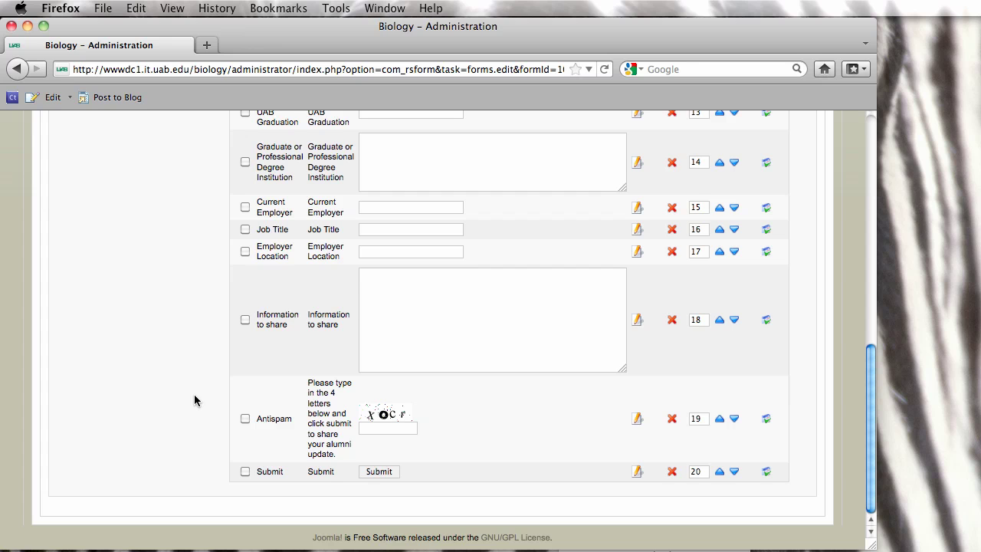
scroll(195, 400, up, 15)
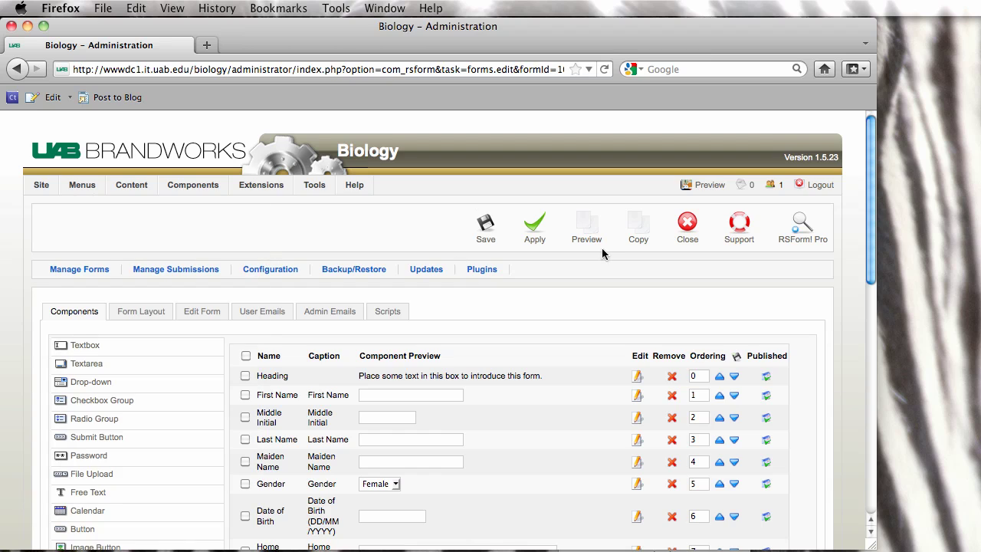
click(537, 238)
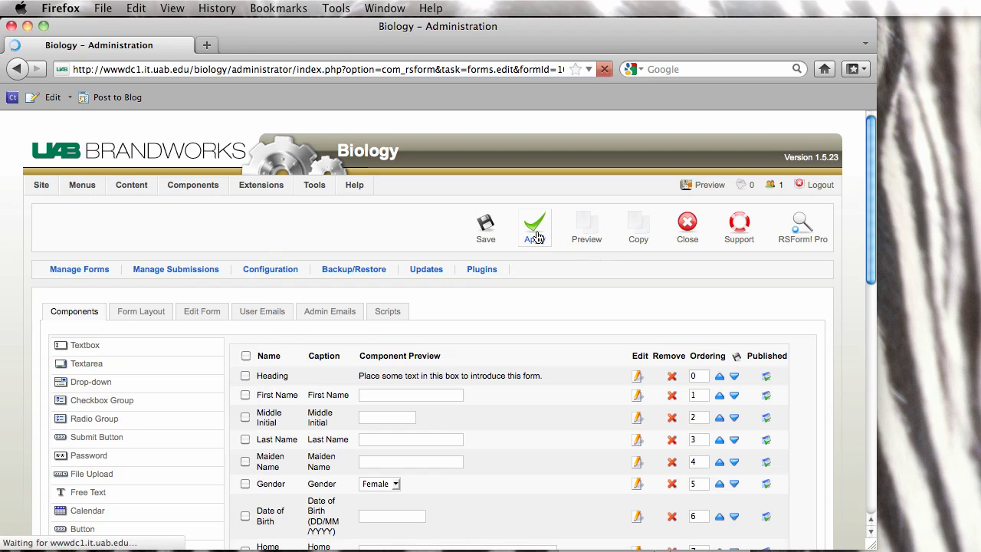
- Preview the Alumni Update form on the site and scroll through its fields, captcha and Submit button
click(587, 230)
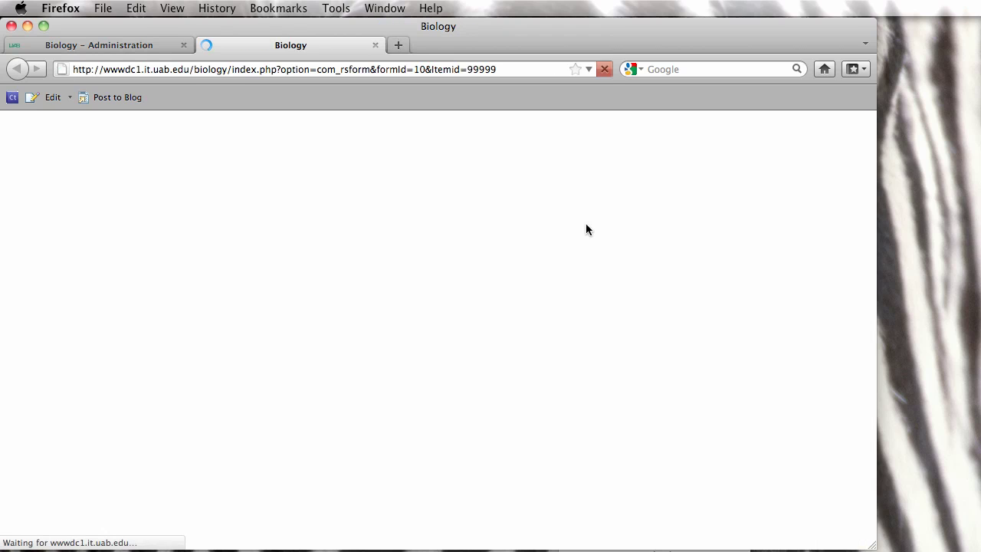
scroll(538, 261, down, 8)
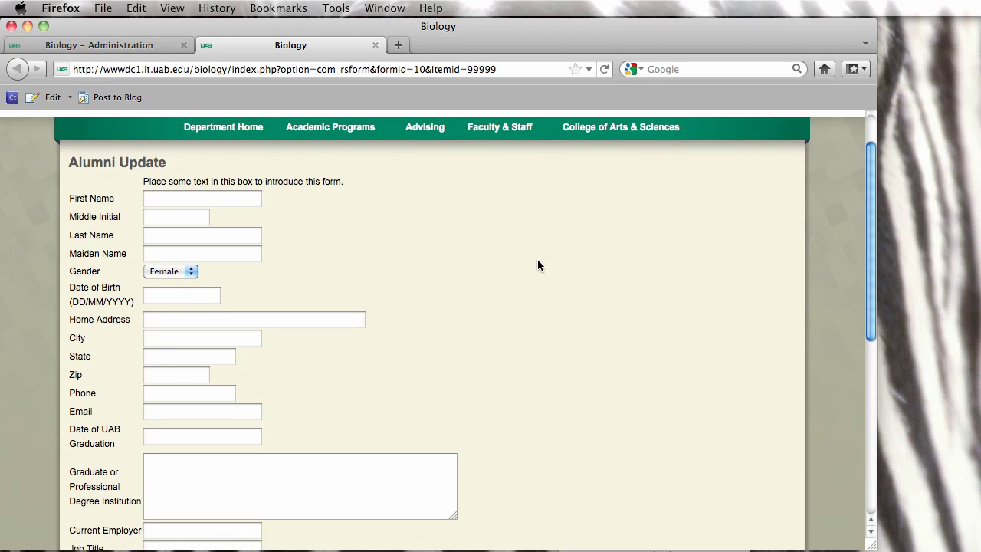
scroll(538, 265, down, 3)
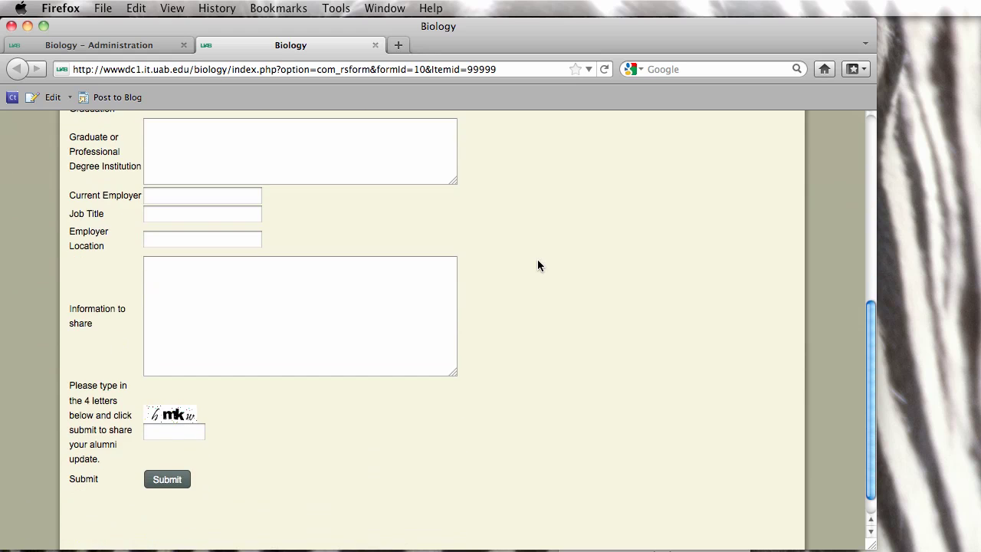
scroll(537, 265, up, 3)
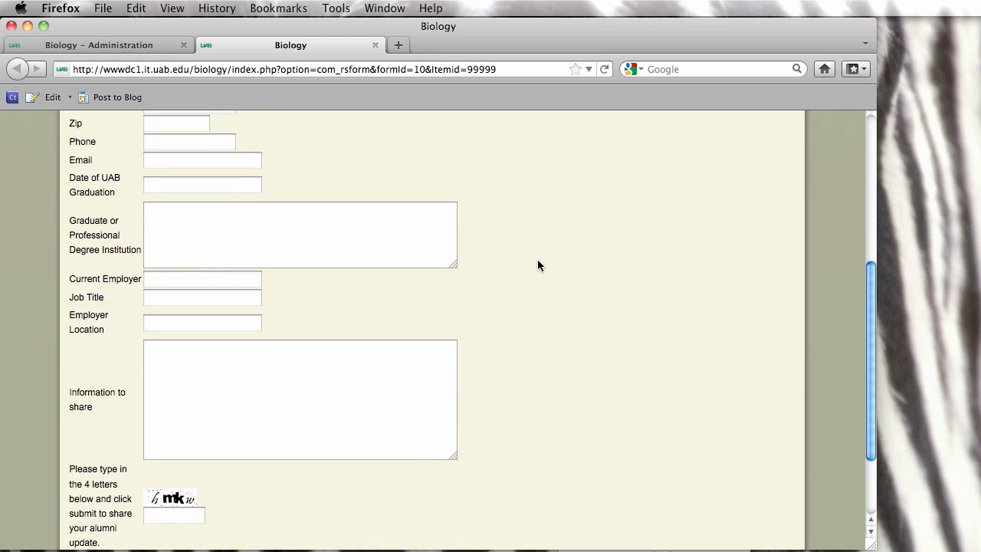
scroll(537, 265, up, 5)
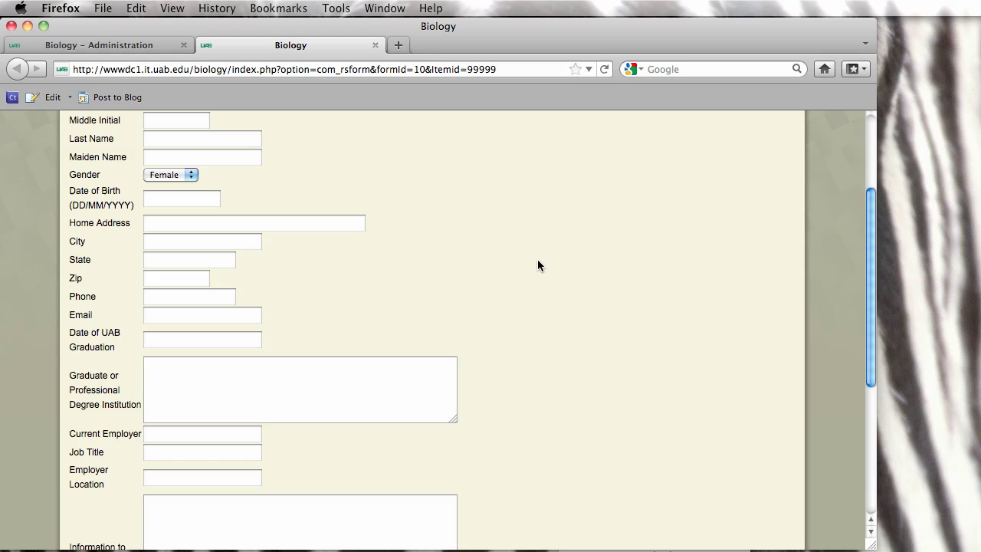
scroll(537, 266, up, 2)
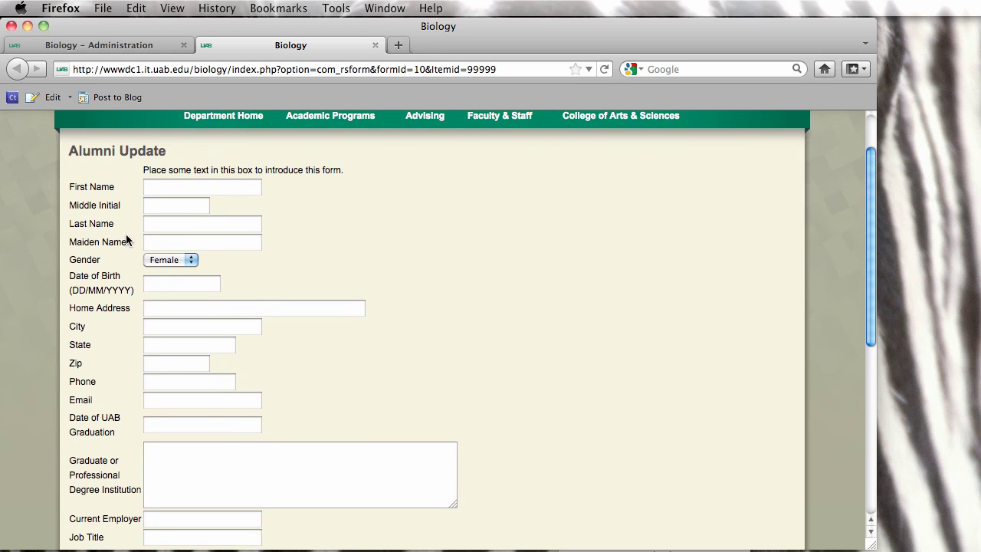
- Try the Gender drop-down, keeping Female, then click into the First Name field
click(188, 260)
click(195, 265)
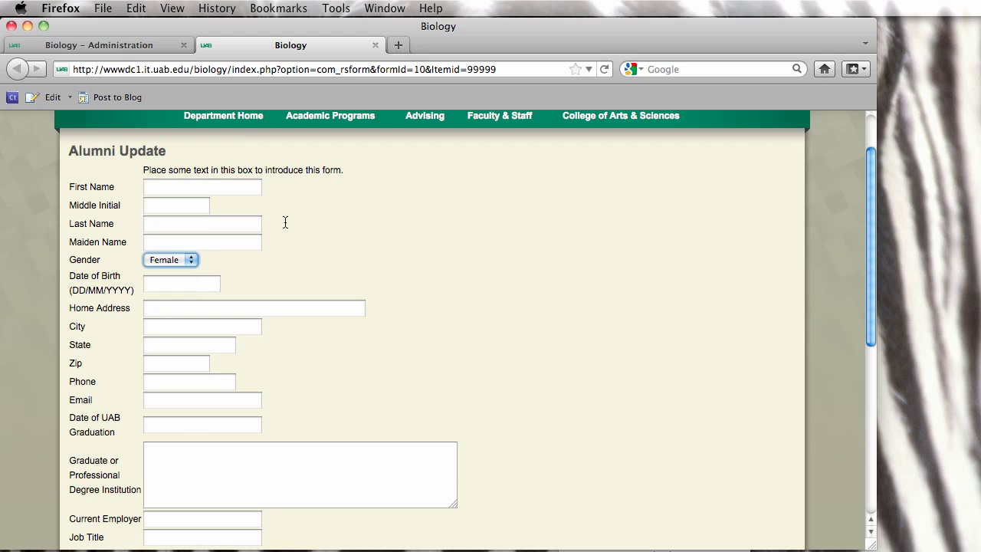
click(207, 182)
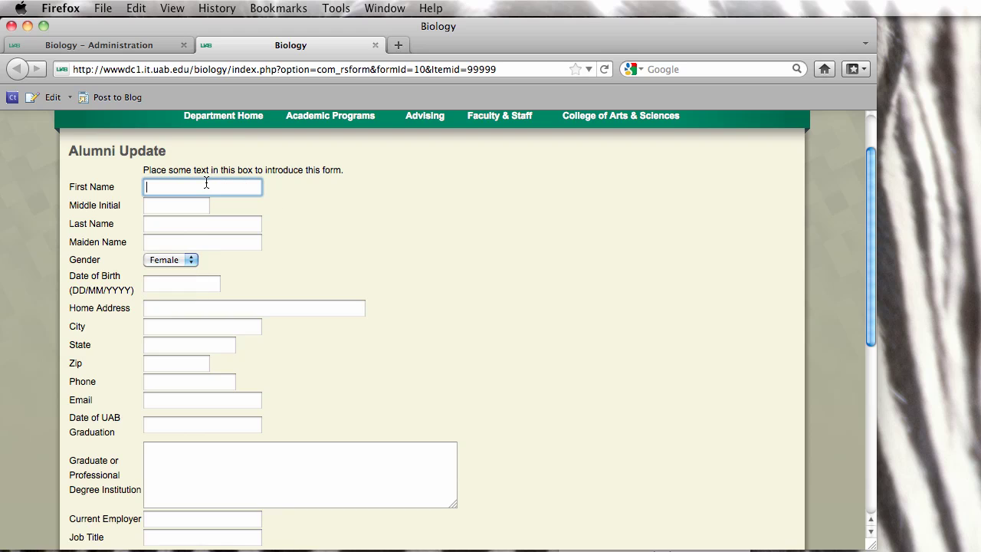